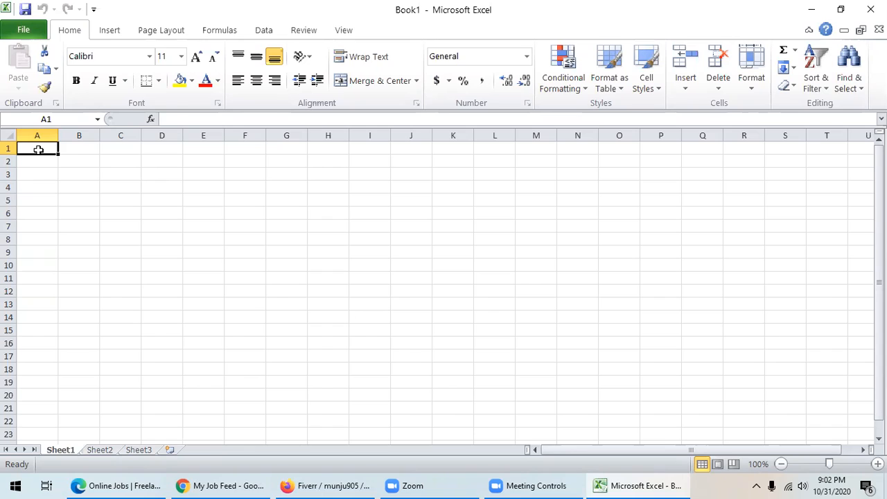
- Enter S/N in A1 and Employee Name in B1, autofitting column B
double_click(42, 149)
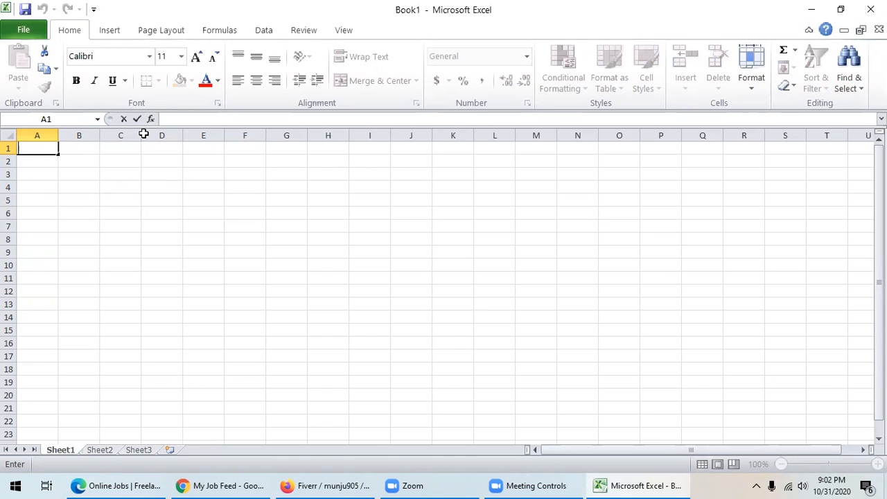
key("Escape")
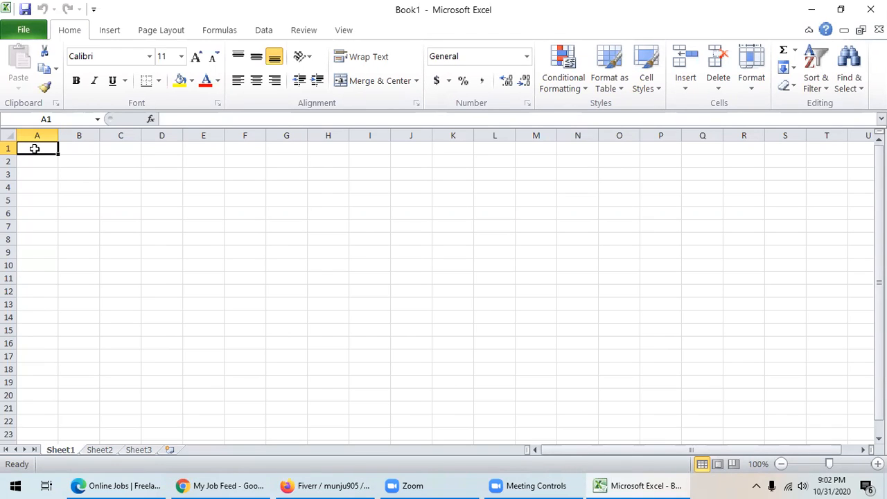
type("S/N")
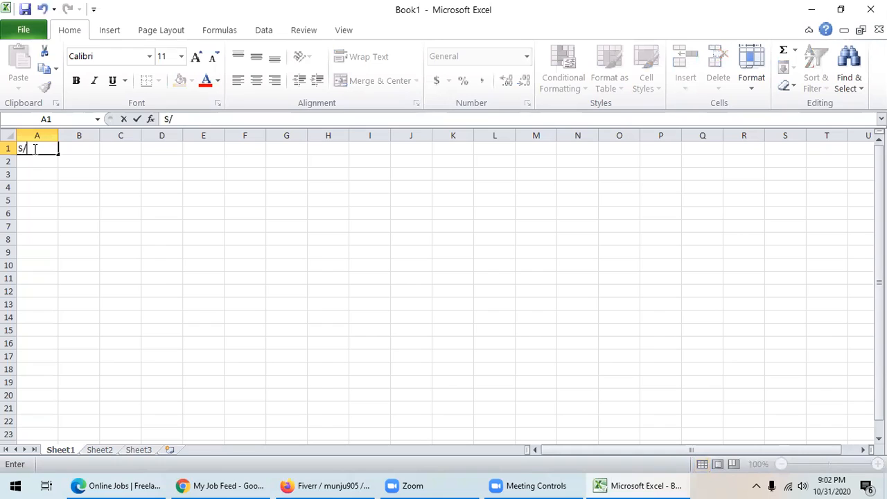
left_click(85, 147)
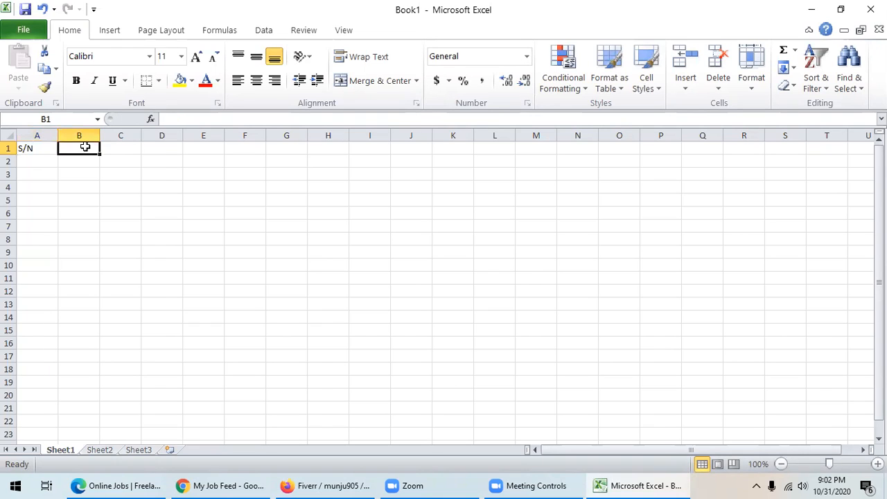
type("Empl")
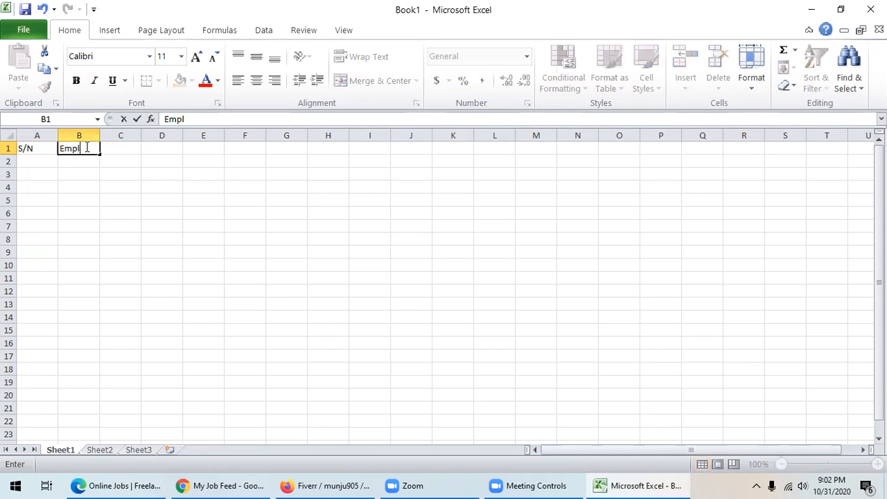
type("oyee Name")
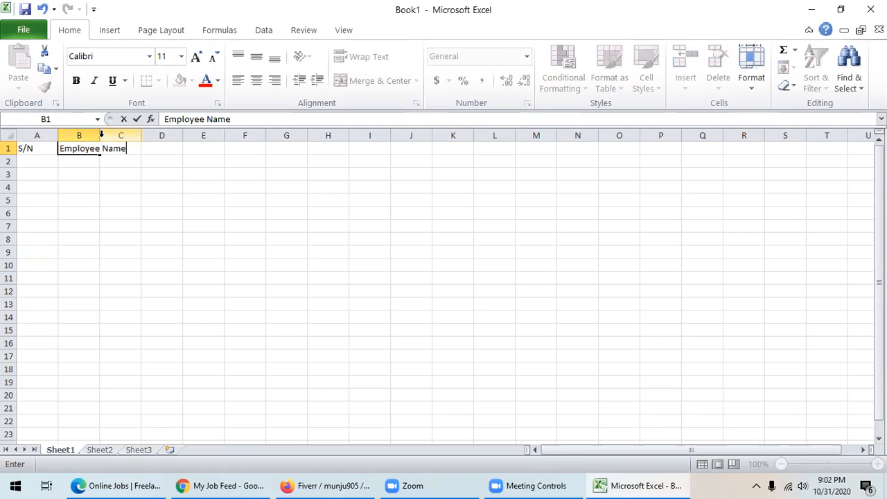
left_click(99, 135)
double_click(100, 135)
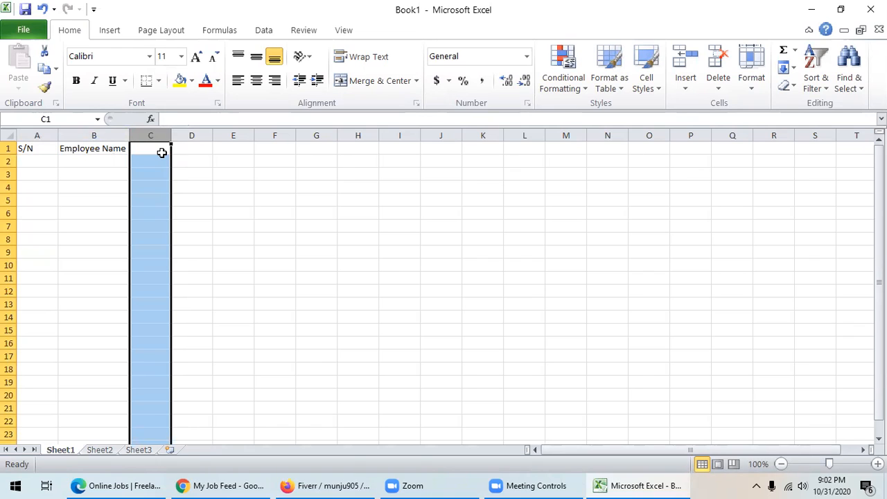
left_click(201, 156)
- Add Designation in C1 and Basic Salary in D1, resizing columns C and D to fit
left_click(143, 151)
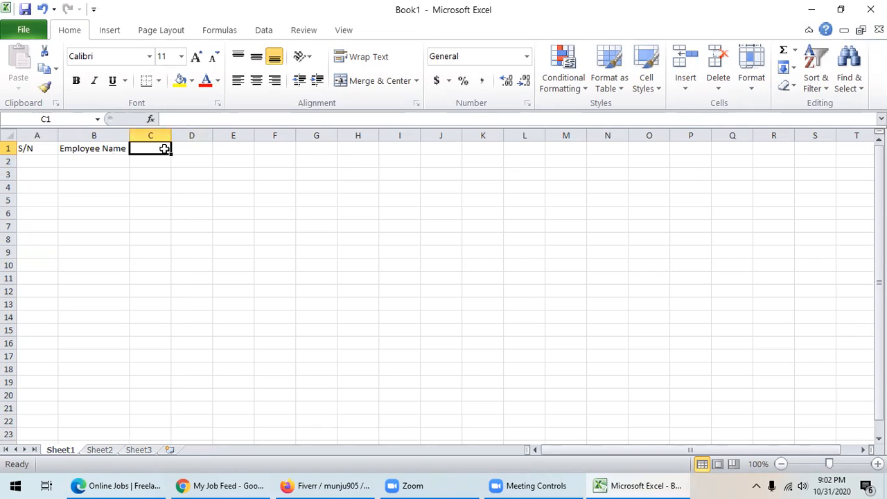
left_click_drag(172, 135, 231, 135)
type("De")
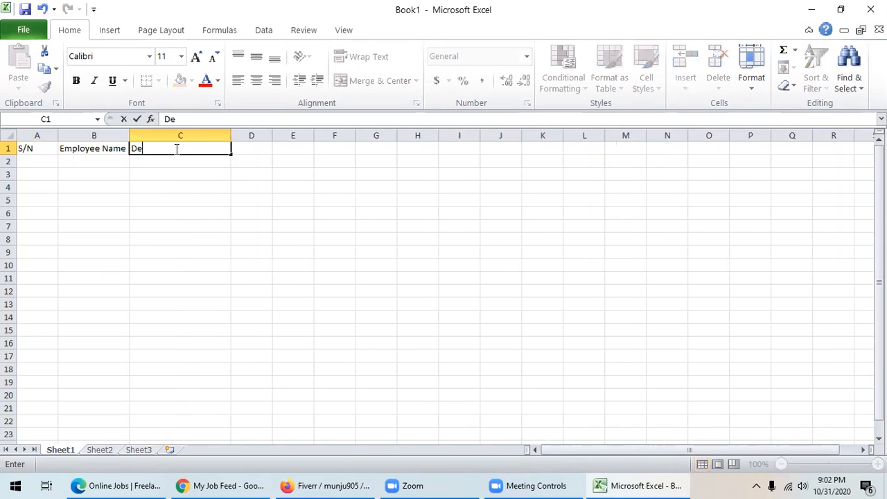
type("signation")
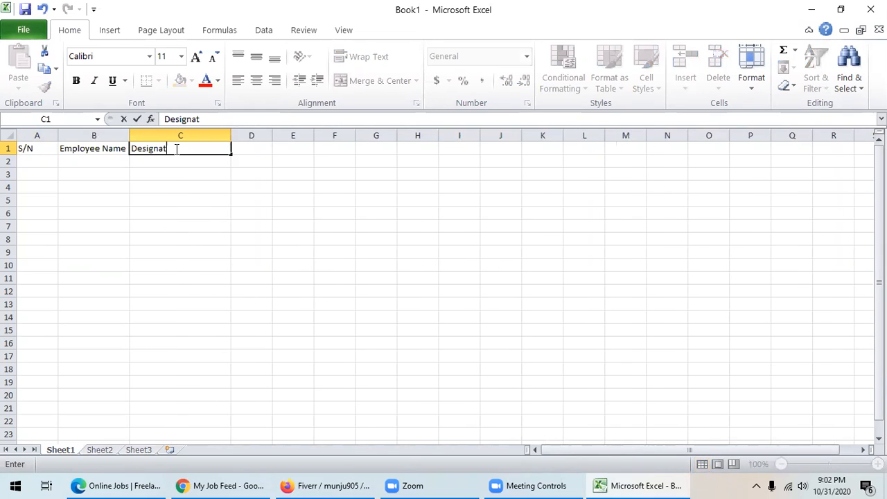
left_click(268, 176)
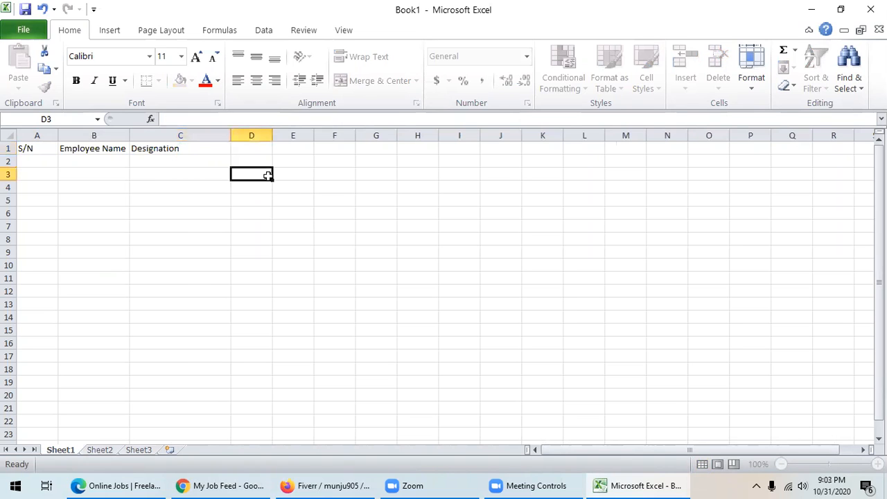
left_click_drag(230, 135, 215, 137)
left_click(237, 147)
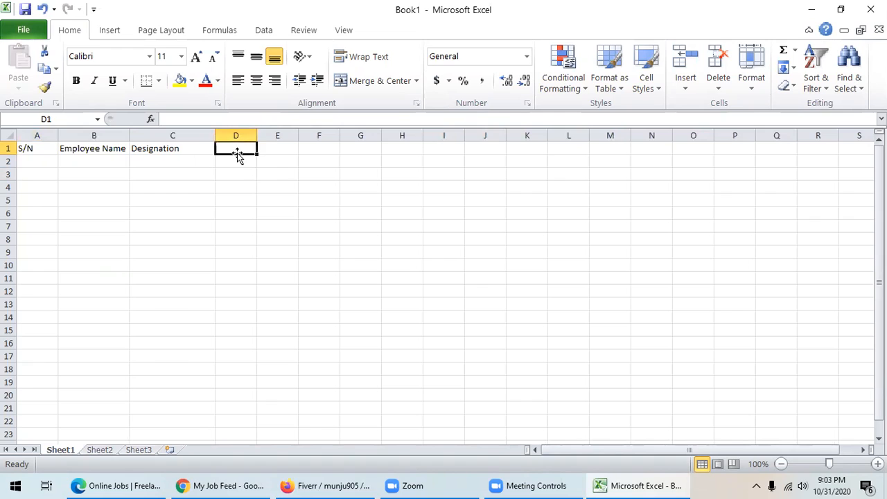
type("Basi")
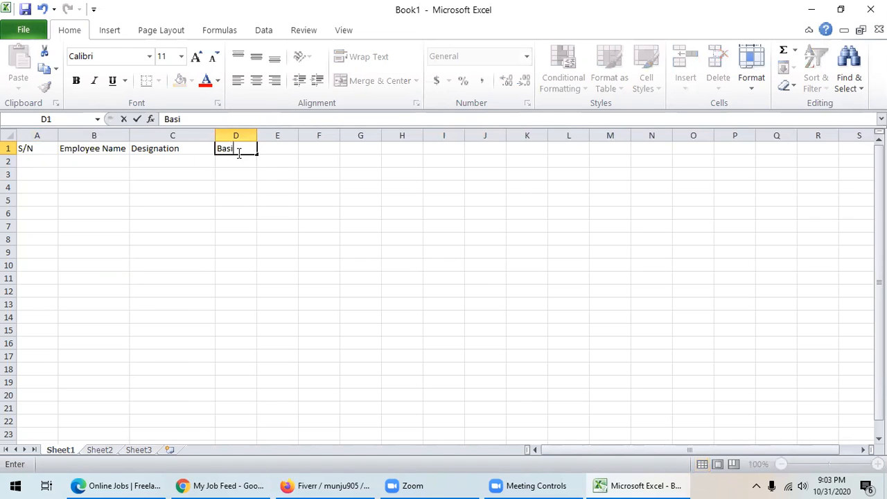
type("c Salary")
left_click(254, 135)
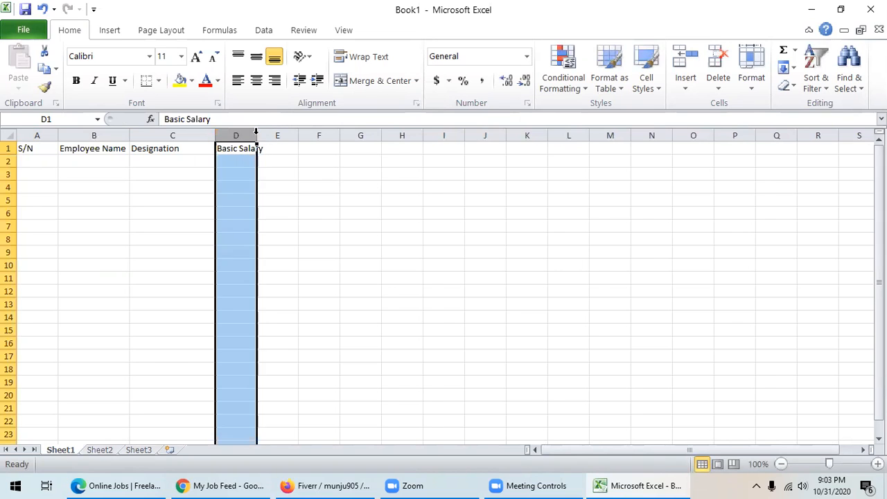
left_click_drag(255, 136, 266, 135)
- Enter House Rent 45% in E1 and autofit column E
left_click(293, 149)
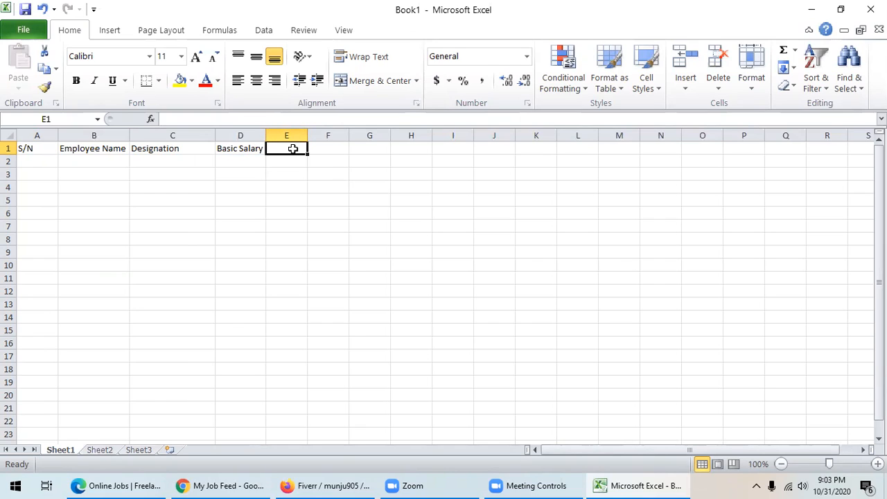
type("Hous")
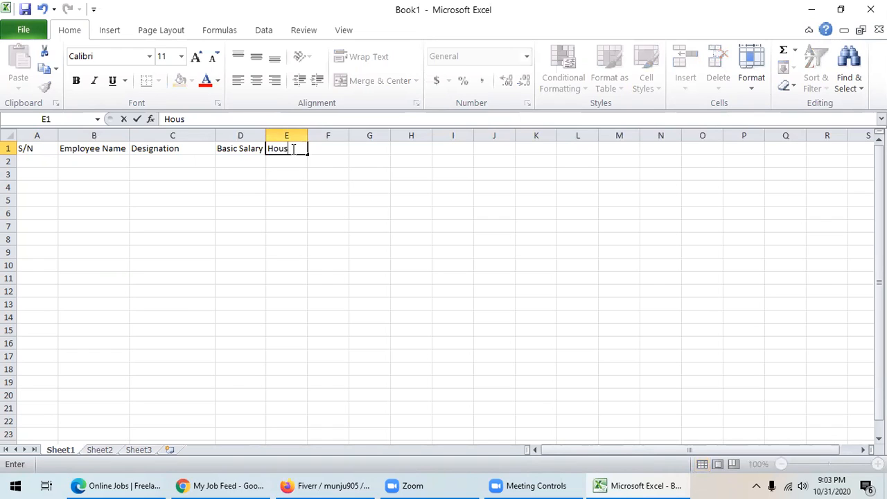
type("e Rent")
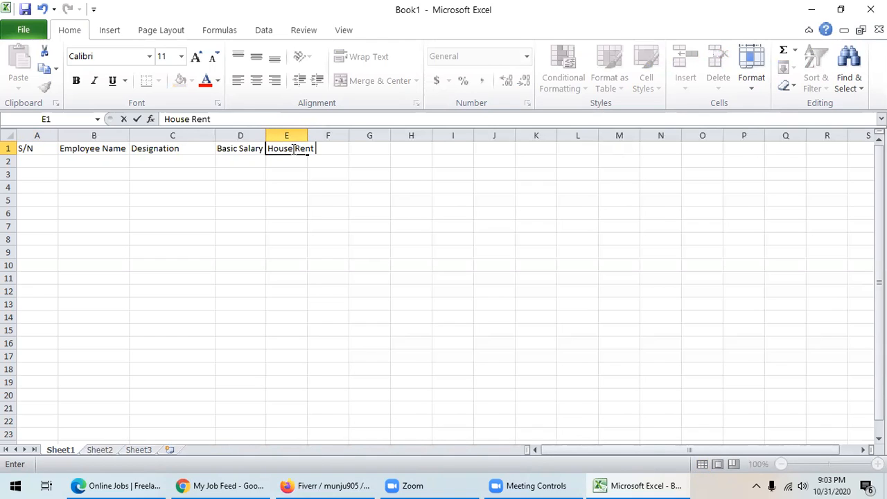
type("45%")
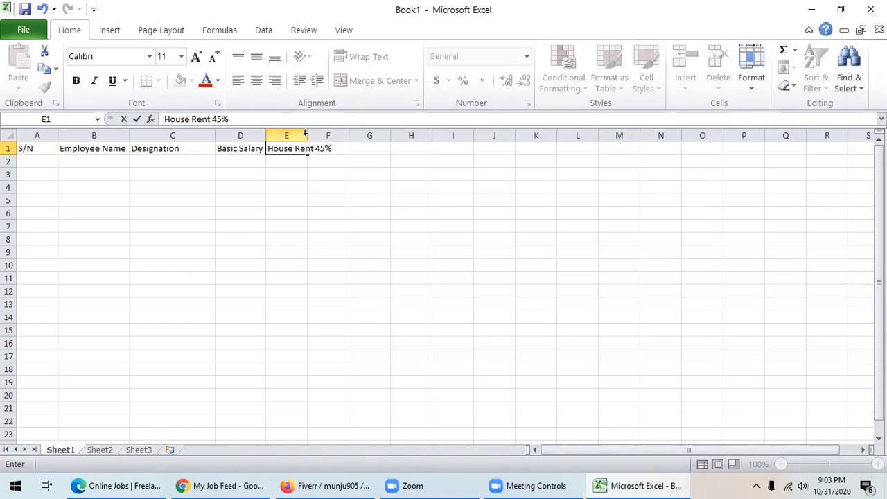
left_click(305, 133)
double_click(307, 133)
left_click(359, 149)
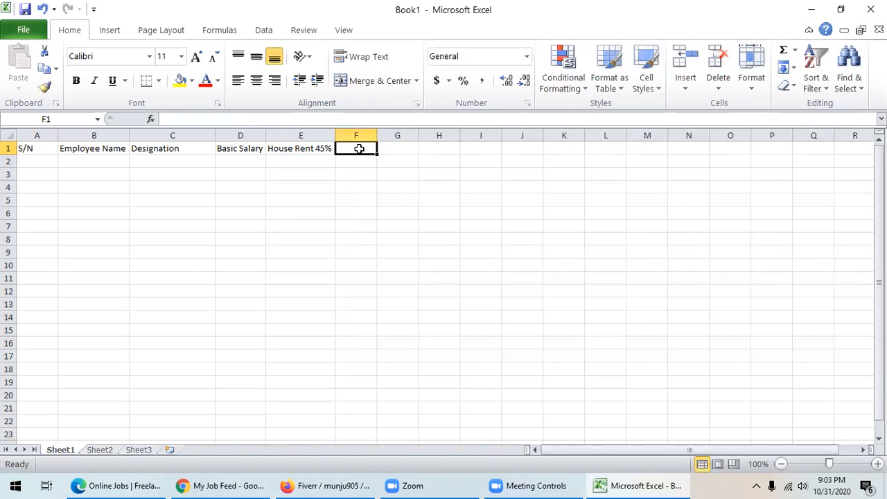
- Enter Medical 10% in F1 and autofit column F
type("Medi")
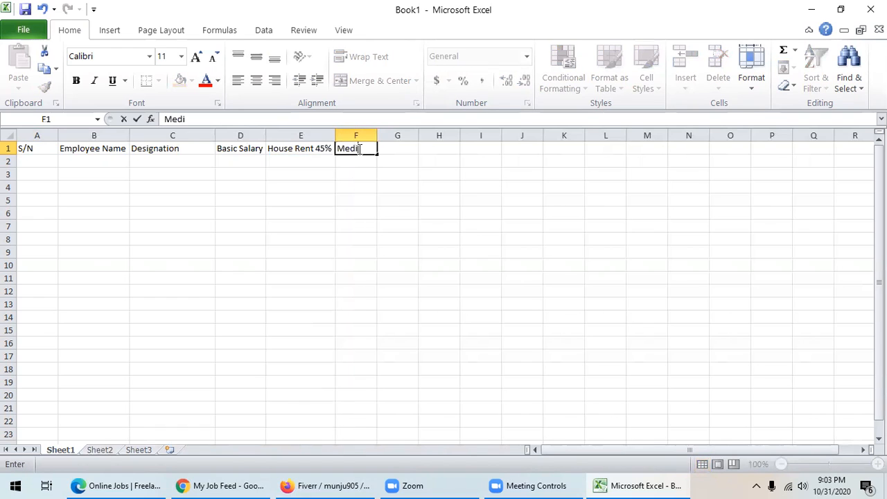
type("cal")
type("10%")
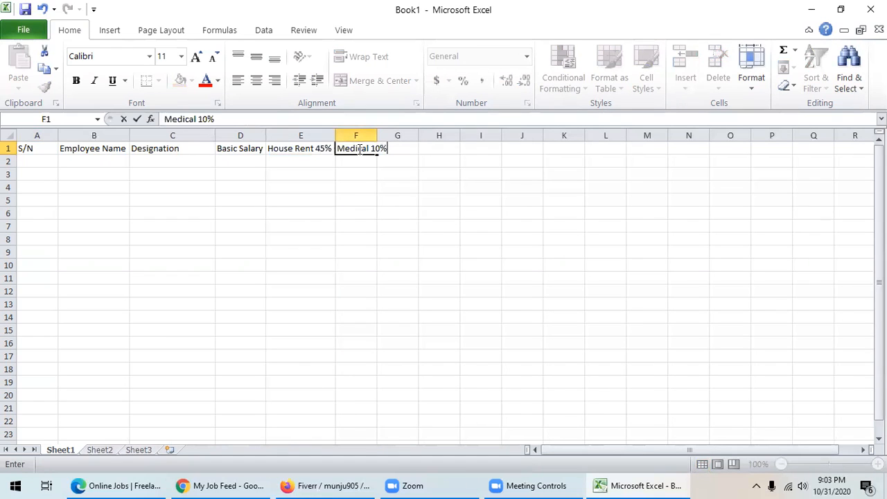
left_click(373, 135)
double_click(377, 135)
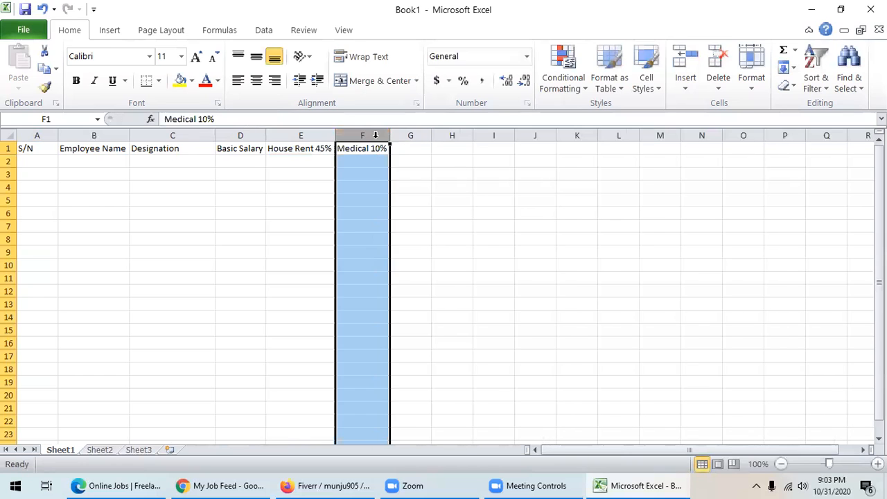
left_click(415, 151)
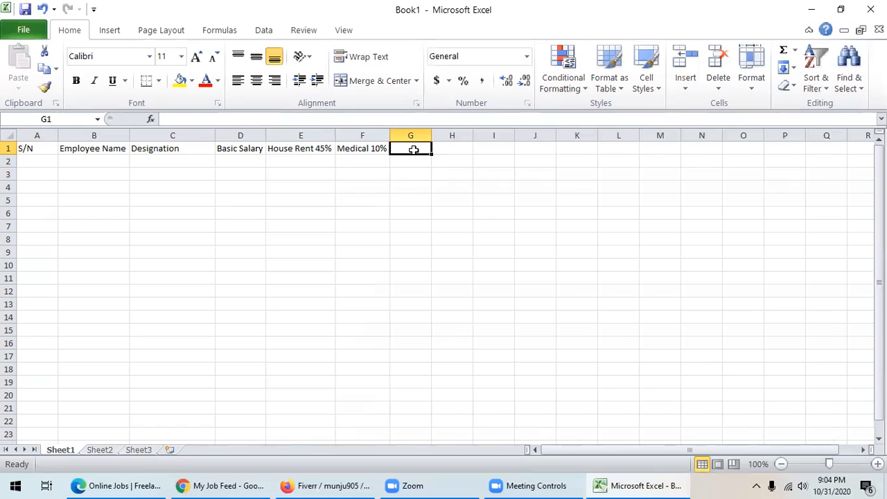
- Enter Transportation 5% in G1 and widen column G to fit it
type("Tr")
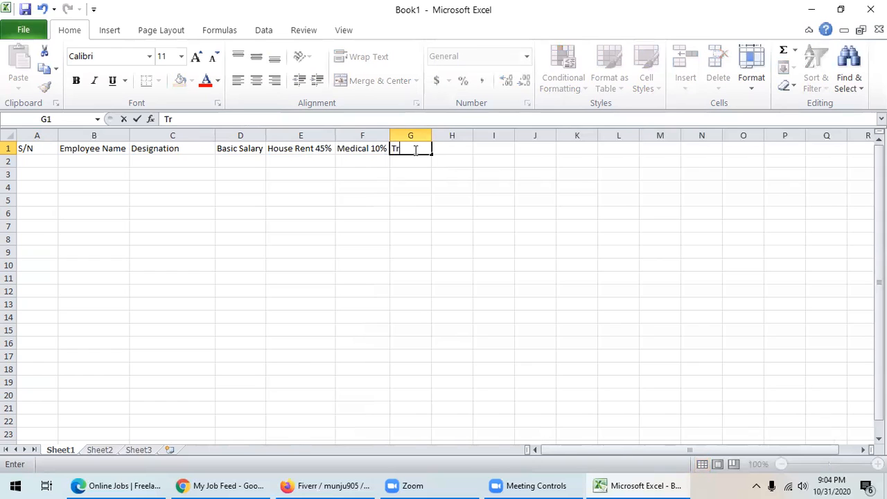
type("ansportation")
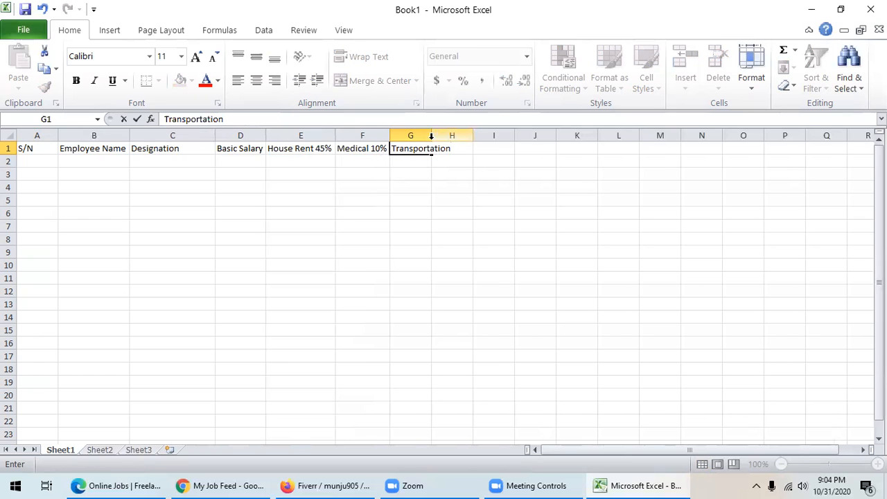
left_click(422, 135)
left_click_drag(432, 135, 449, 148)
left_click(449, 147)
double_click(452, 149)
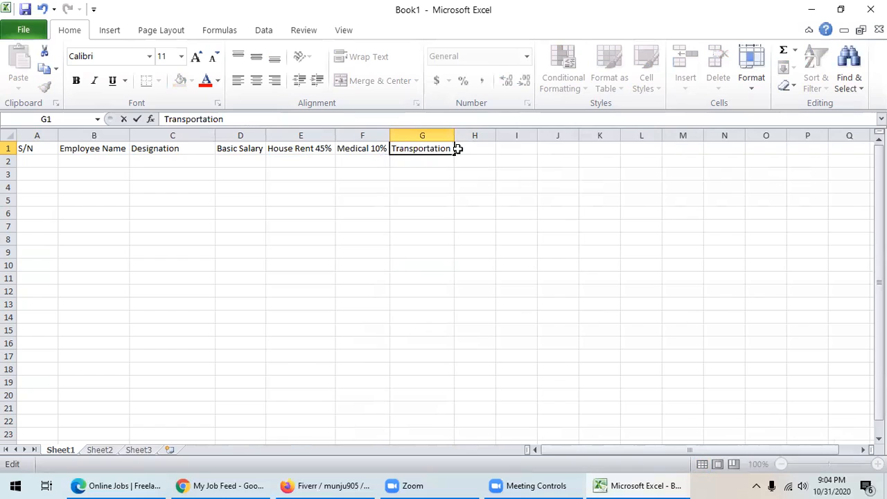
type("5%")
left_click(440, 176)
left_click_drag(452, 137, 469, 137)
- Add Tax 5% in H1 and Provident Fund 20% in I1, autofit column I, and narrow column A
left_click(477, 149)
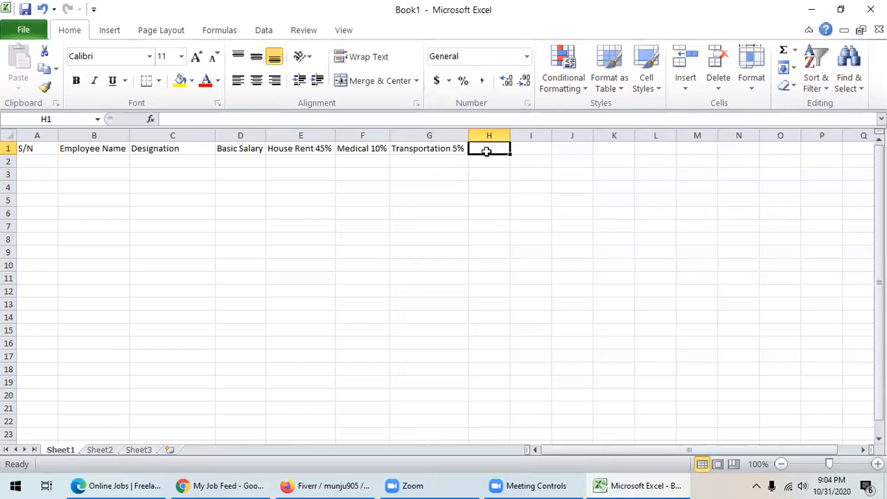
type("Tax")
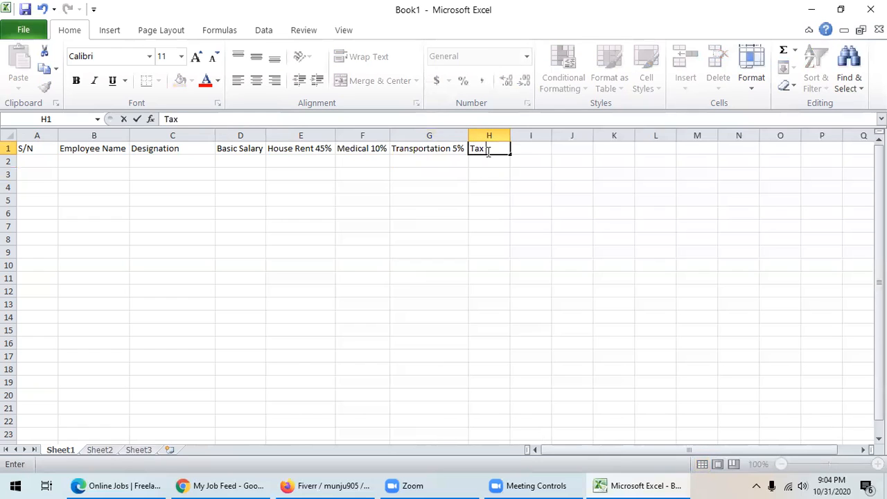
type(" 5%")
left_click(531, 150)
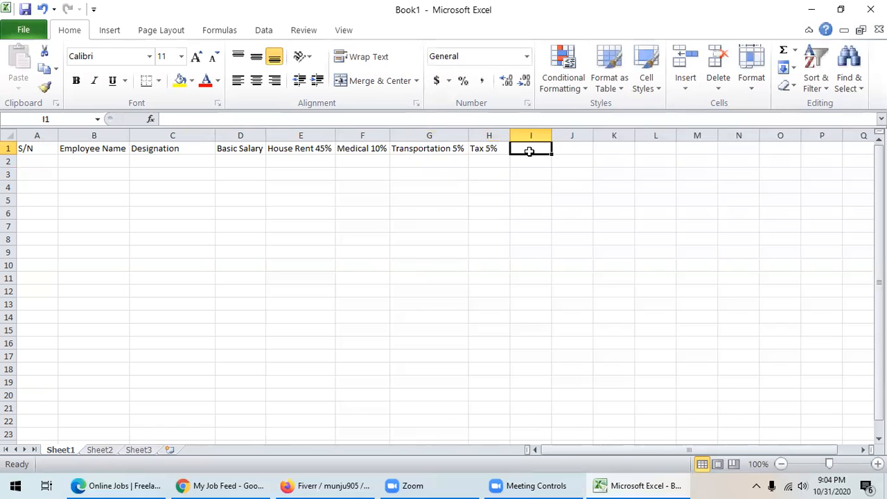
type("Provida")
key("BackSpace")
type("ent F")
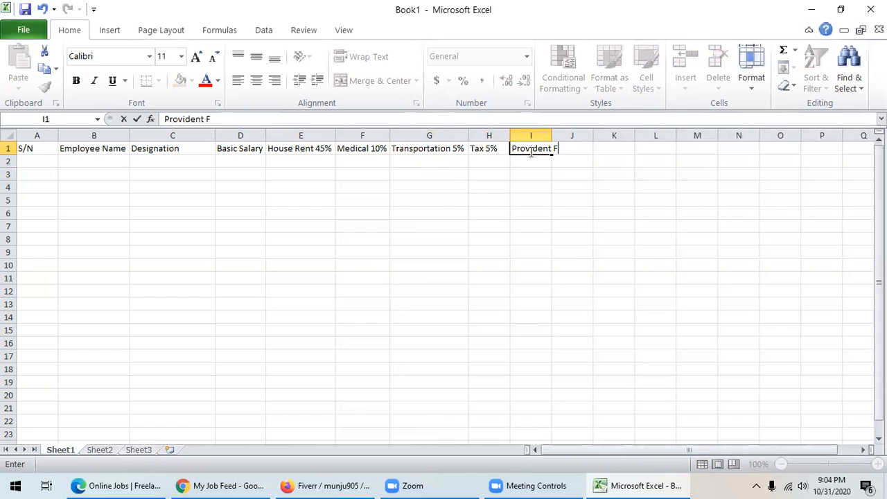
type("und 20%")
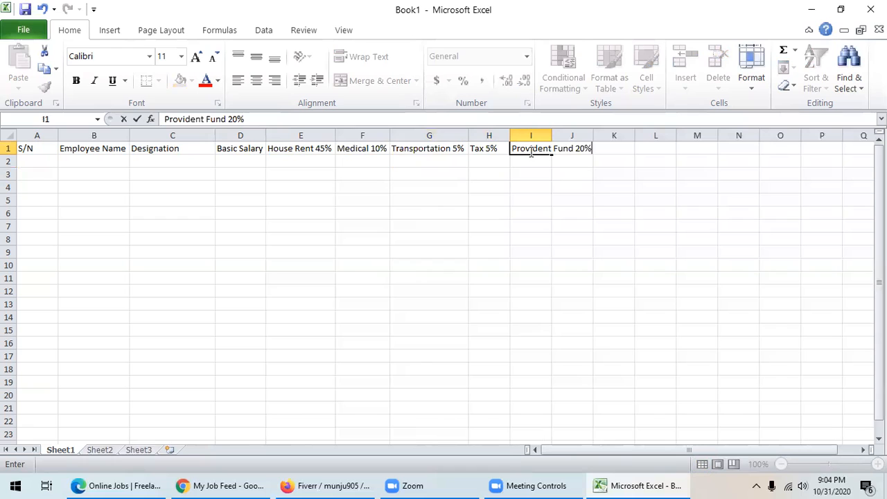
left_click(531, 173)
double_click(553, 135)
left_click(564, 201)
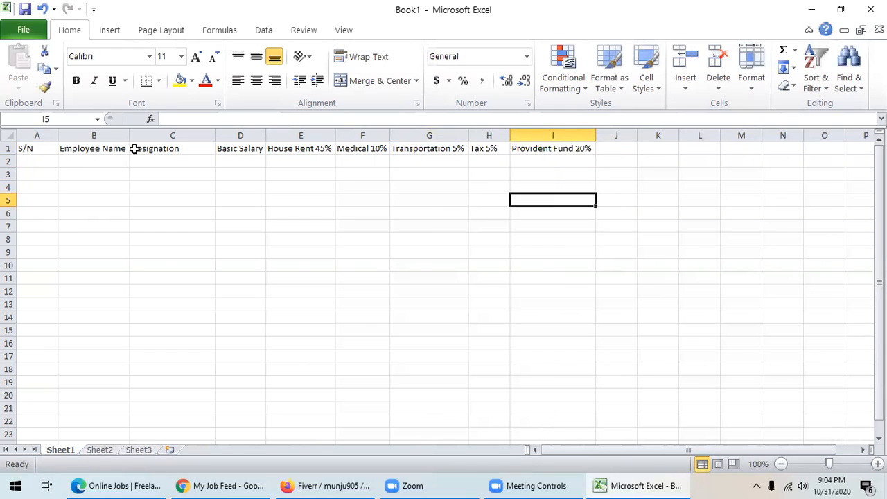
left_click_drag(59, 135, 40, 134)
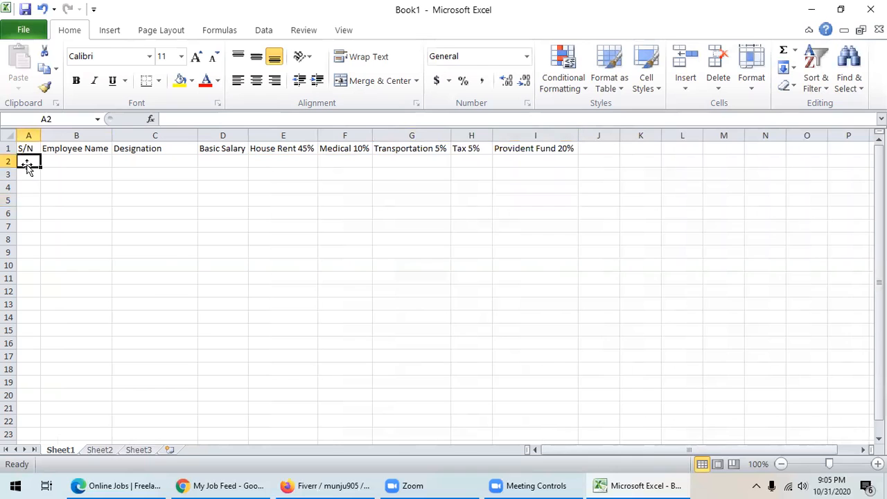
- Type 1, 2, 3 in A2:A4 and fill the series down to 186 at row 187
type("1")
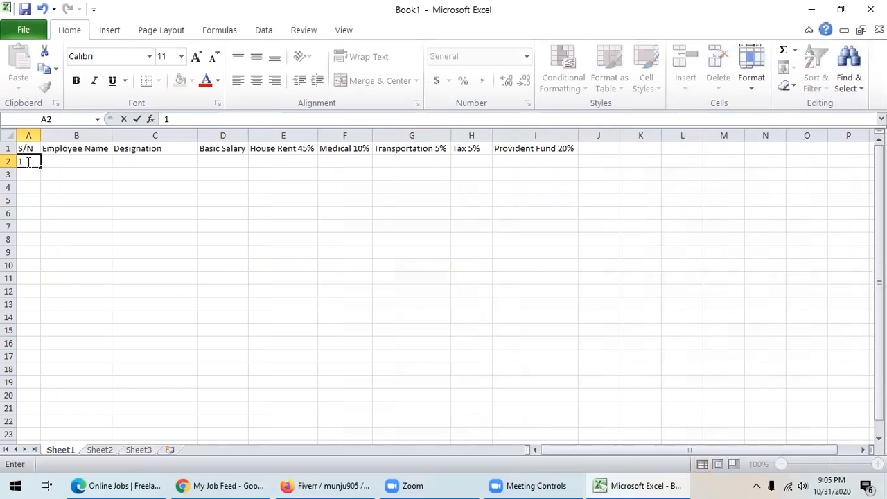
key("Return")
type("2")
key("Return")
type("3")
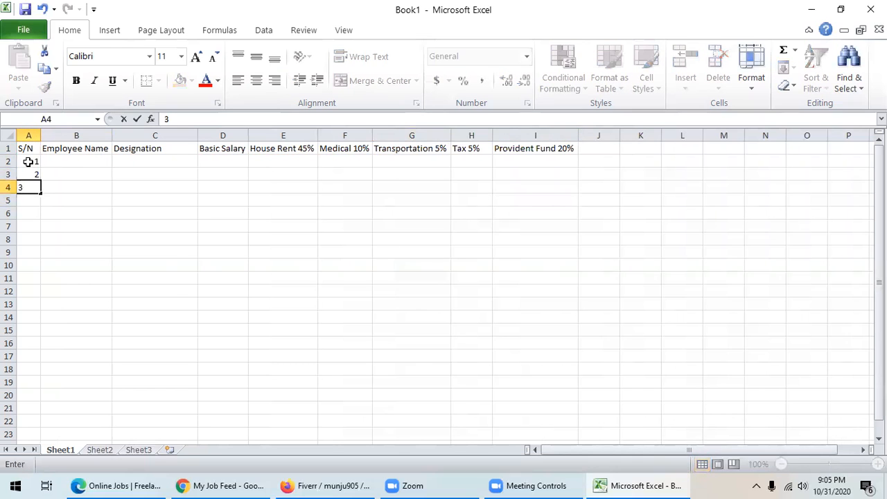
left_click(63, 228)
left_click_drag(26, 160, 27, 184)
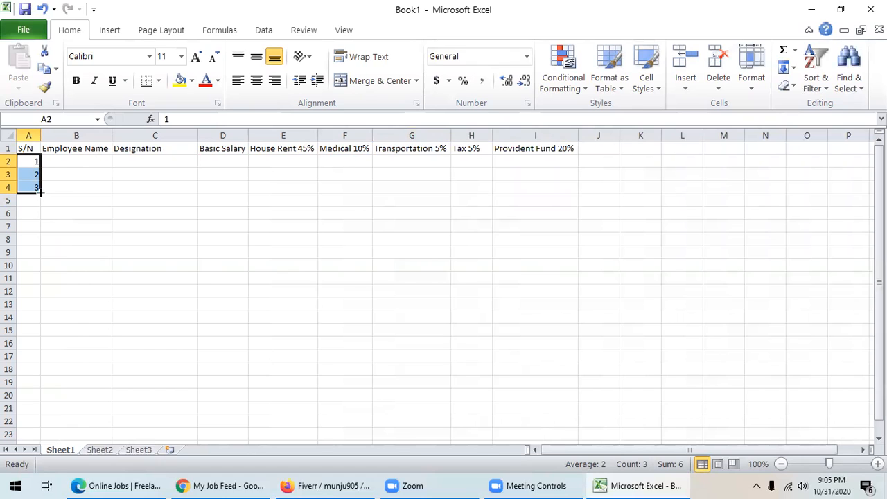
left_click_drag(40, 192, 31, 424)
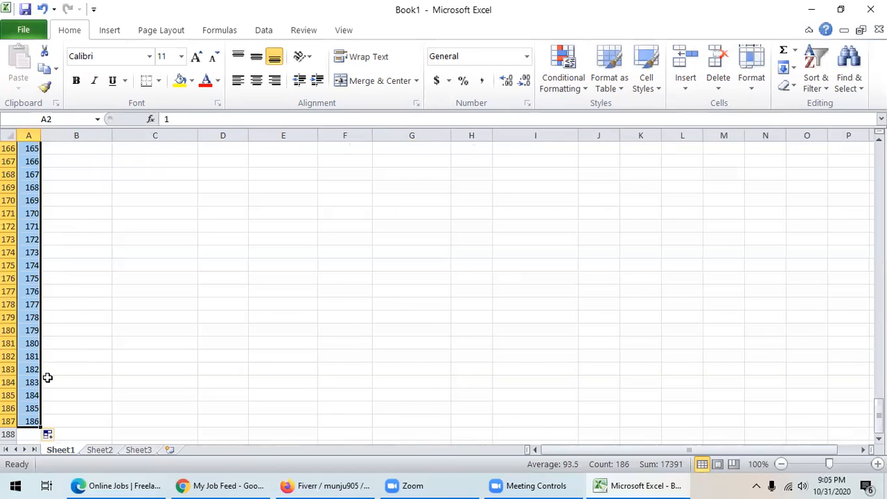
scroll(47, 377, "up", 20)
scroll(70, 377, "up", 20)
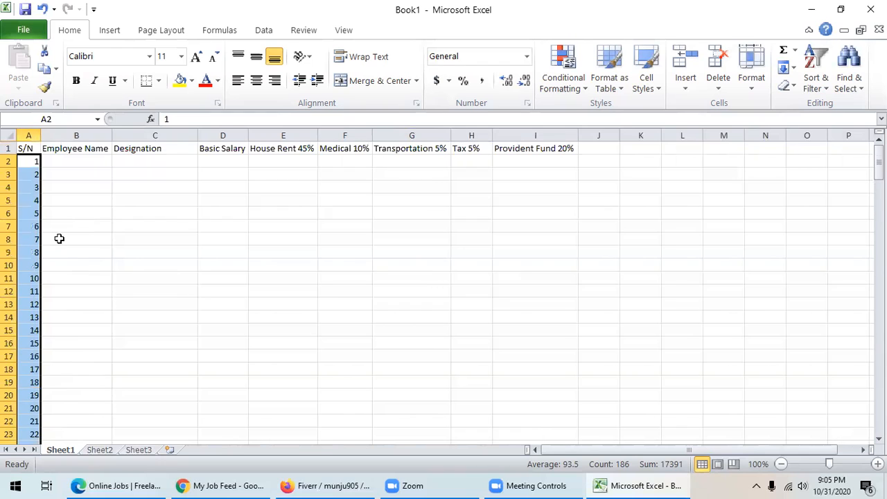
left_click(72, 163)
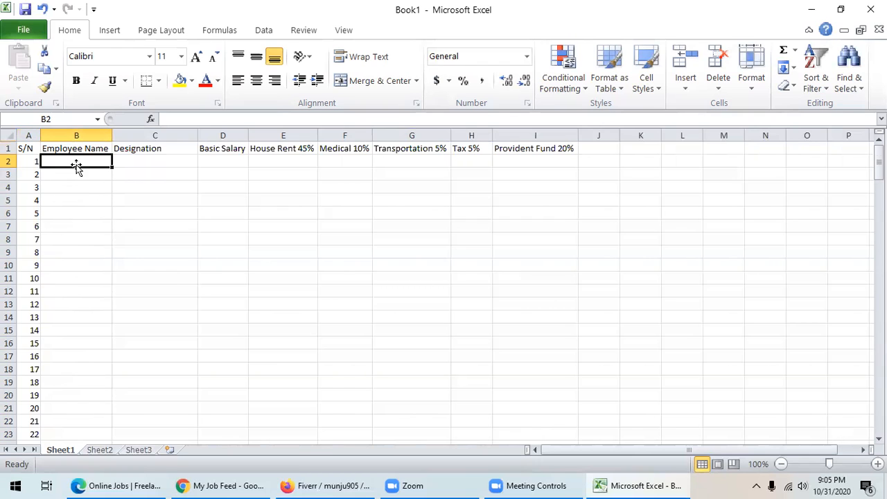
- Widen column B and enter the first employee's name in B2, correcting its first letter
left_click_drag(112, 135, 169, 134)
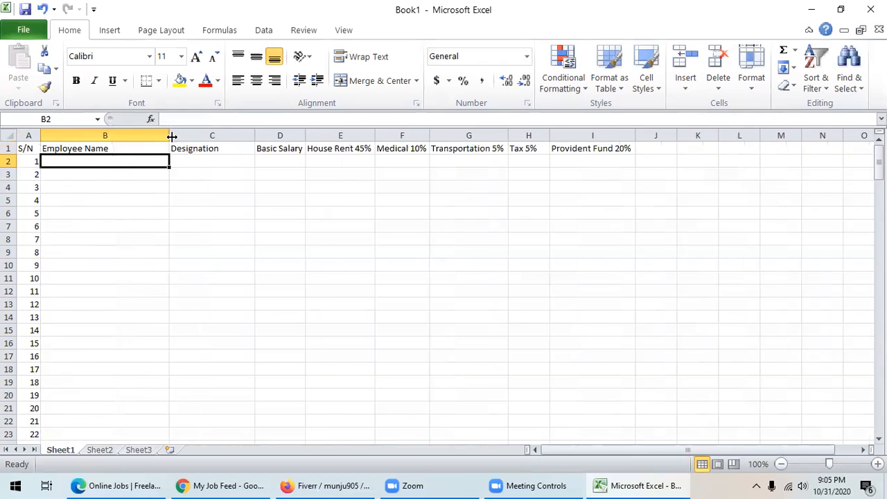
left_click(89, 148)
left_click(95, 160)
type("E")
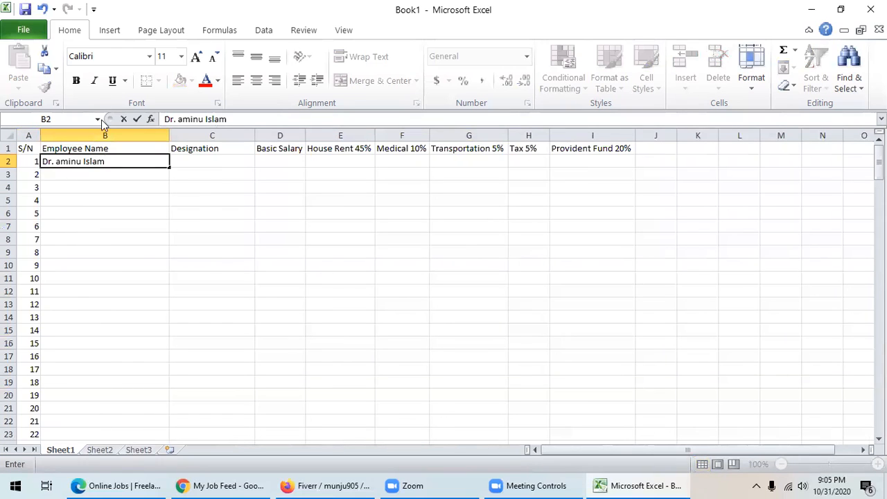
left_click(60, 161)
key("BackSpace")
type("A")
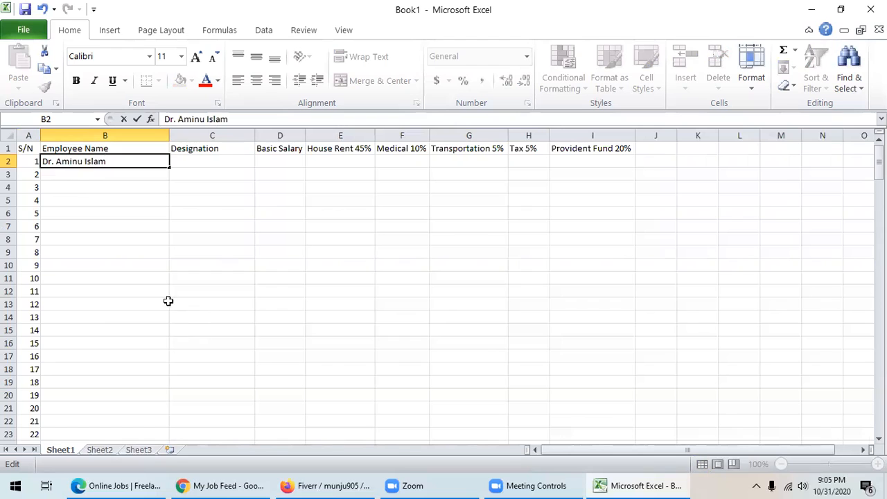
left_click(94, 176)
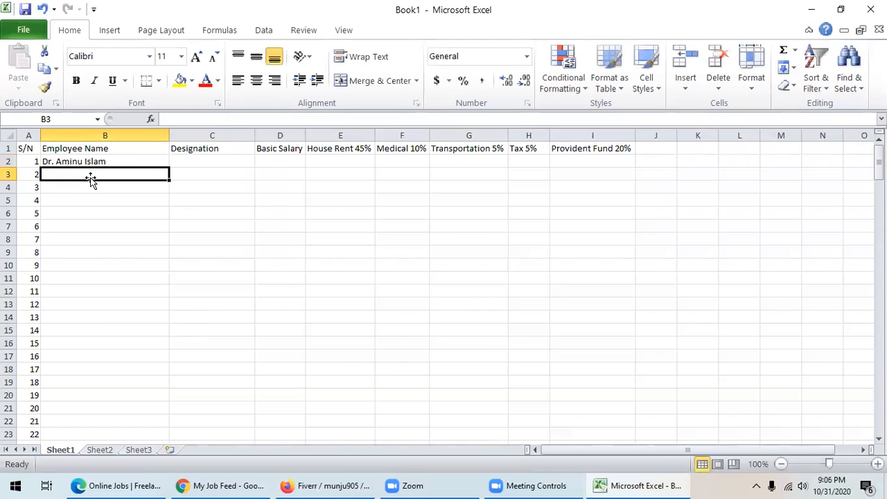
- Enter the second employee's name in B3, check both names, and minimize Excel
type("Dr")
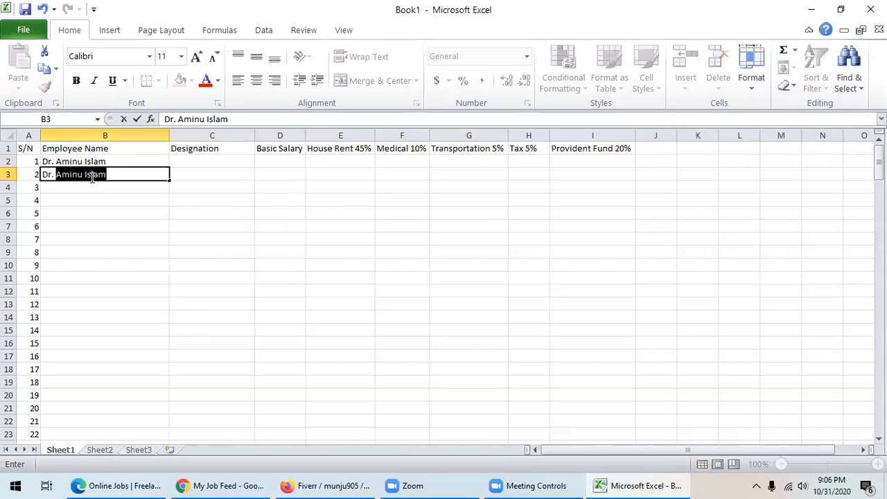
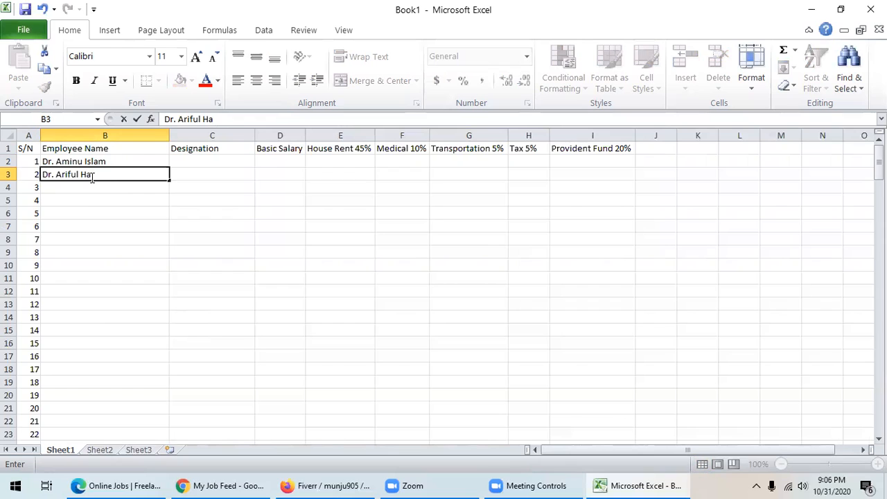
left_click(87, 226)
left_click(84, 174)
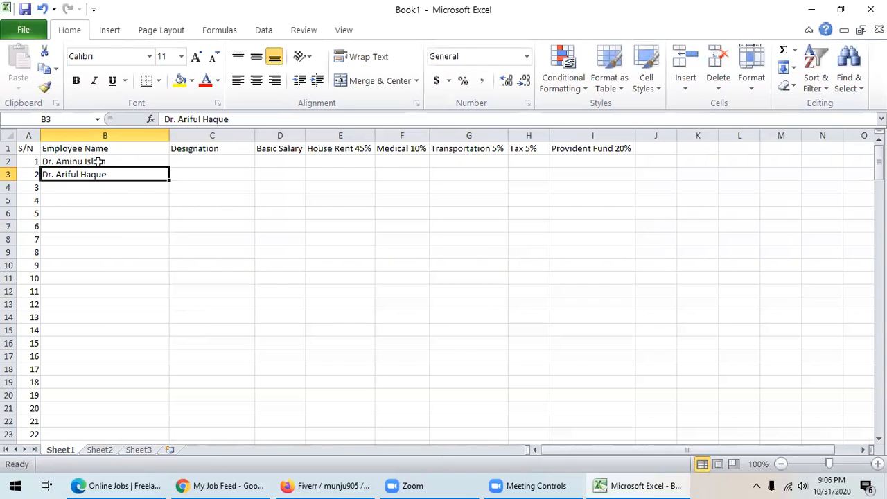
left_click(99, 161)
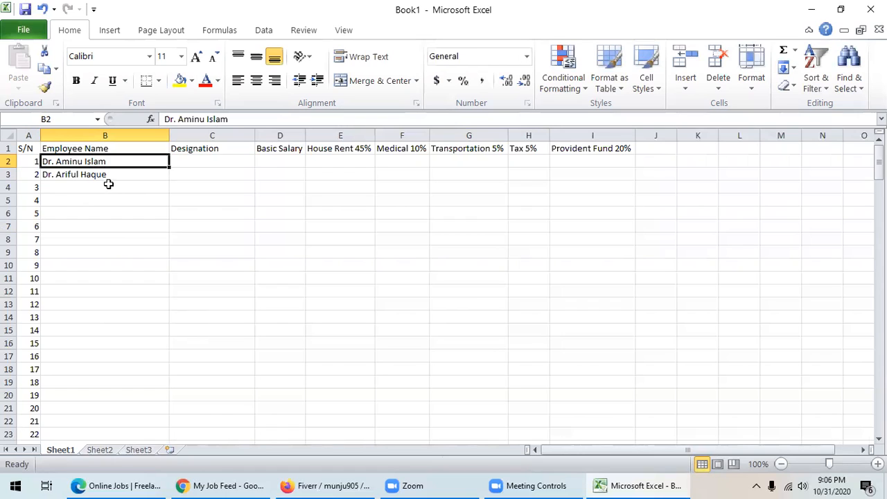
left_click(87, 175)
left_click(89, 161)
left_click(814, 10)
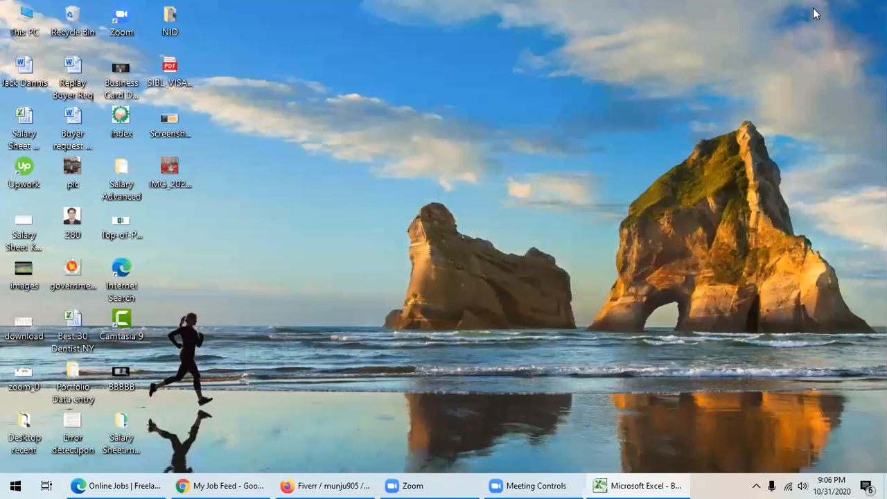
- Open the Job Placement Cell workbook from This PC > Departmental (F:)
double_click(24, 19)
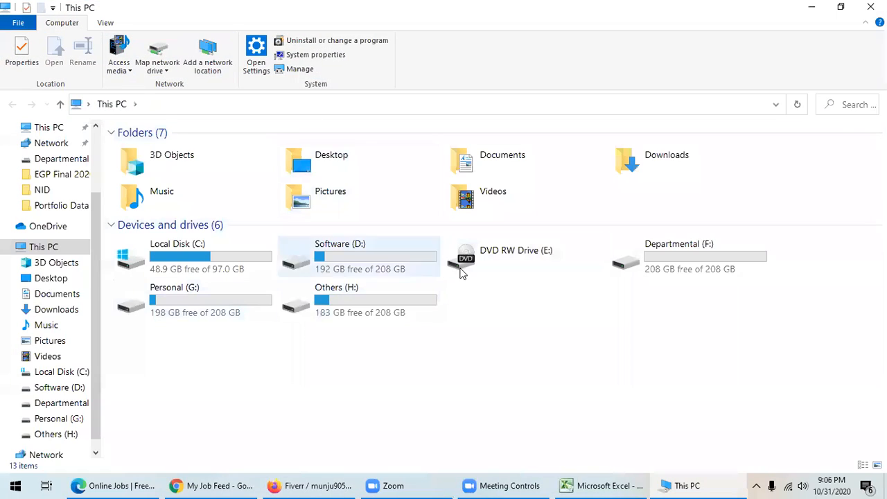
double_click(702, 256)
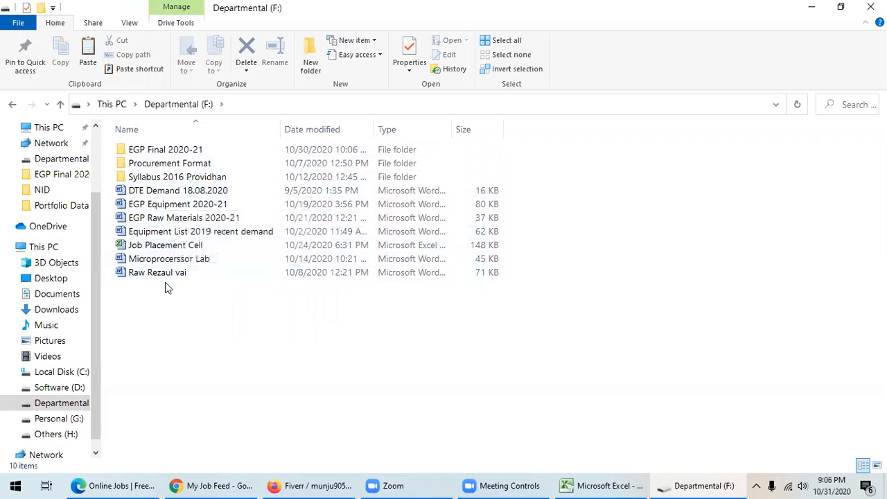
double_click(164, 245)
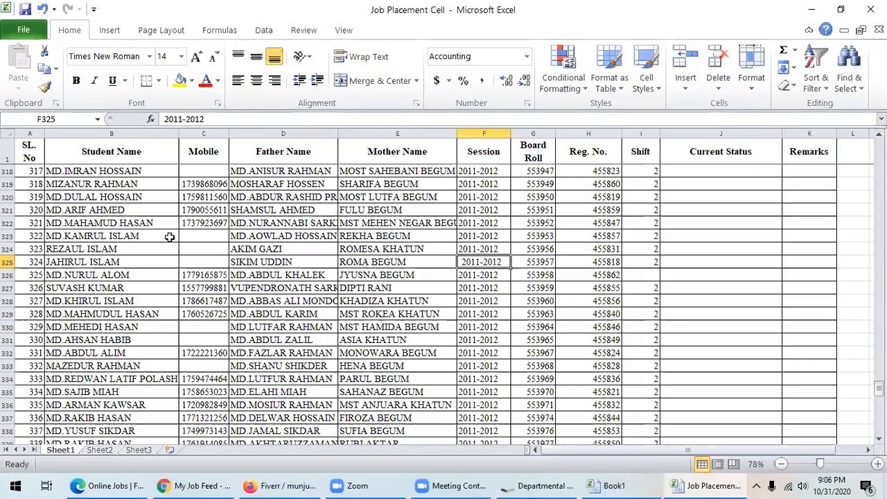
- Copy the student names in column B, rows 318–387, and return to Book1
left_click_drag(62, 174, 90, 358)
key("ctrl+c")
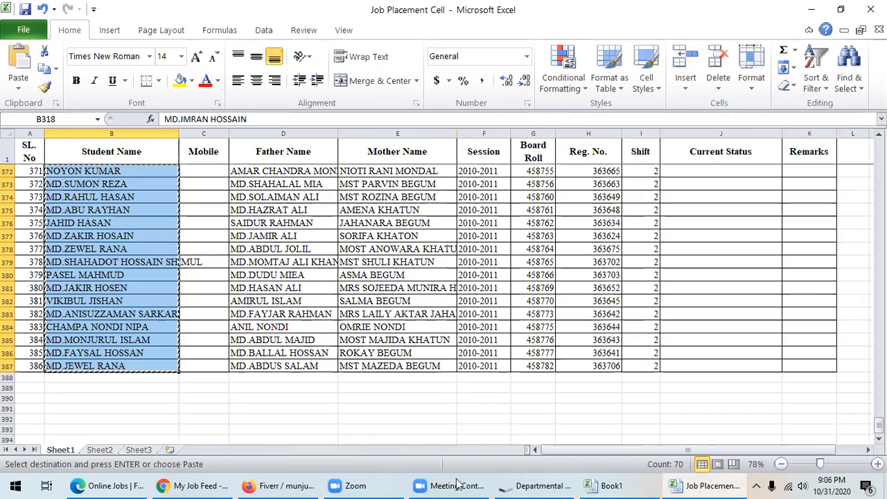
left_click(611, 485)
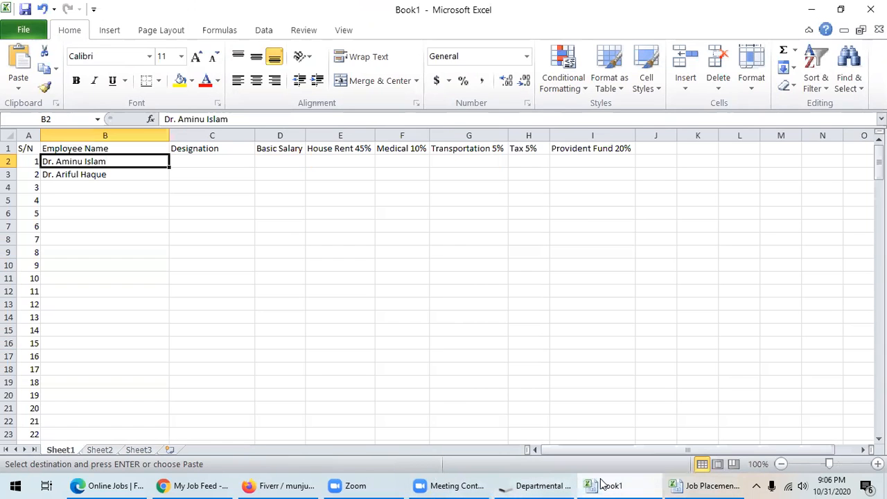
- Paste the copied names into column B starting at B4 and set them to font size 9
left_click(70, 188)
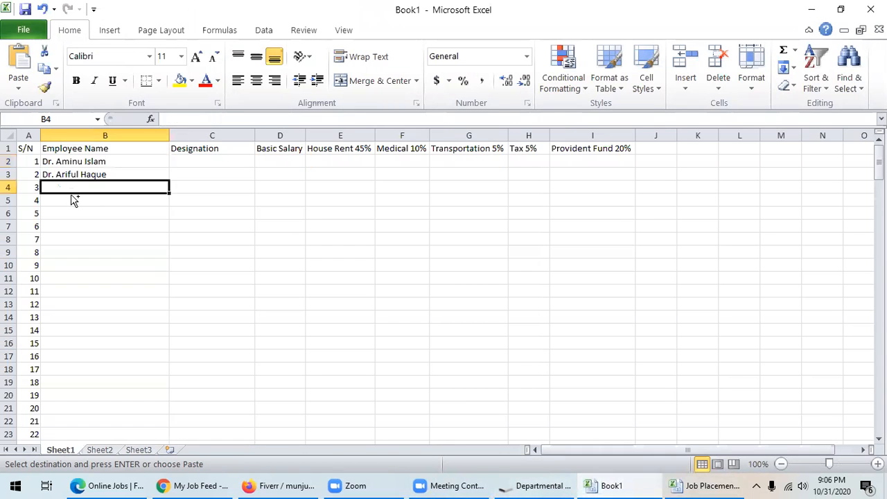
key("ctrl+v")
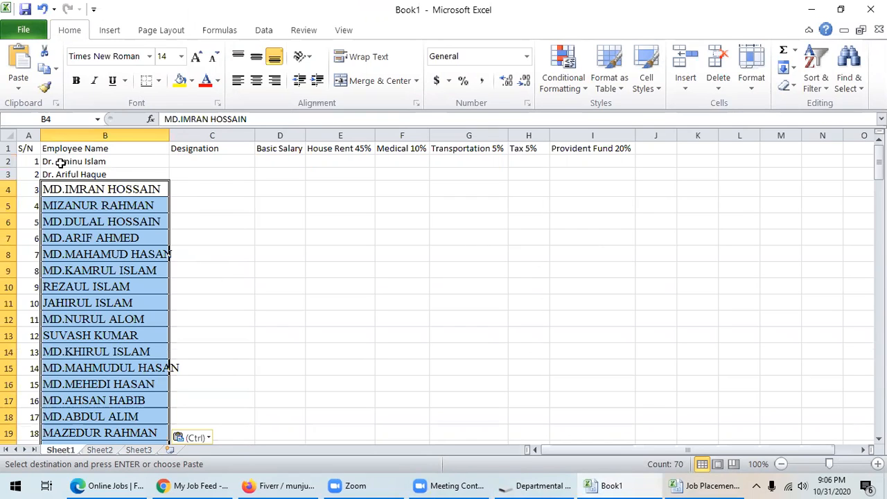
left_click(182, 57)
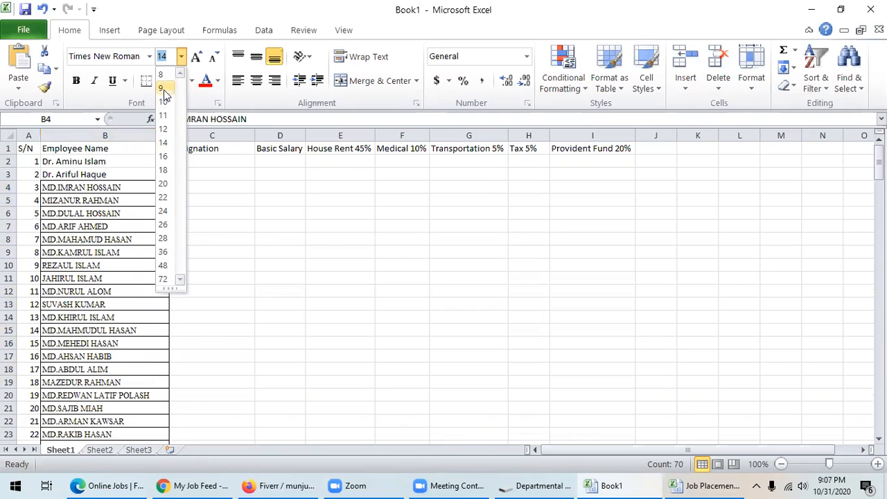
left_click(164, 90)
left_click(208, 237)
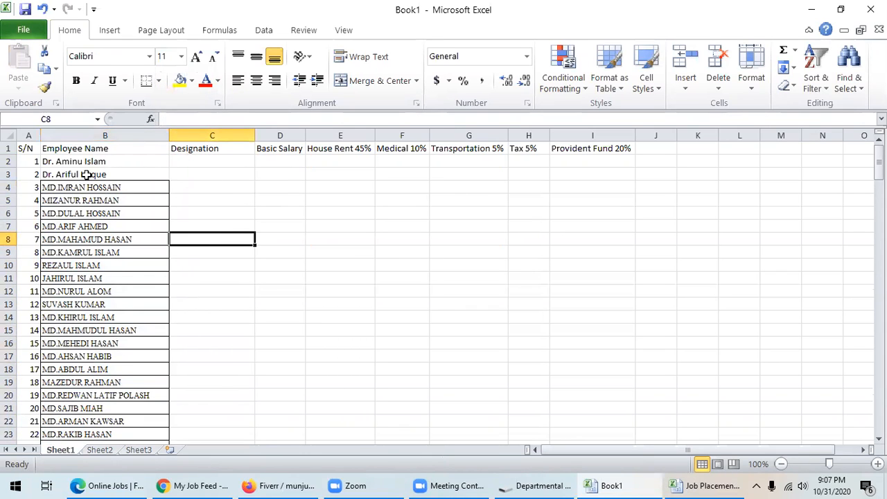
left_click(198, 160)
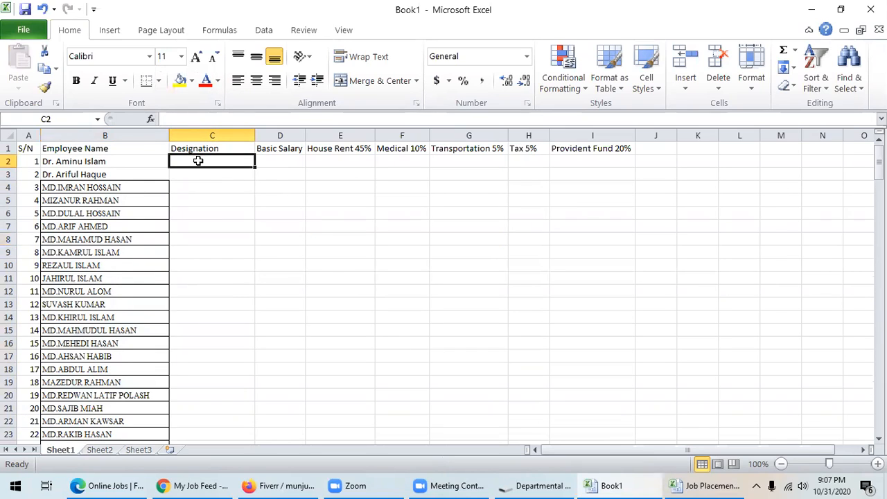
- Enter Chairman in C2, Managing Director in C3 and Director in C4, copying Director through C13
type("Cha")
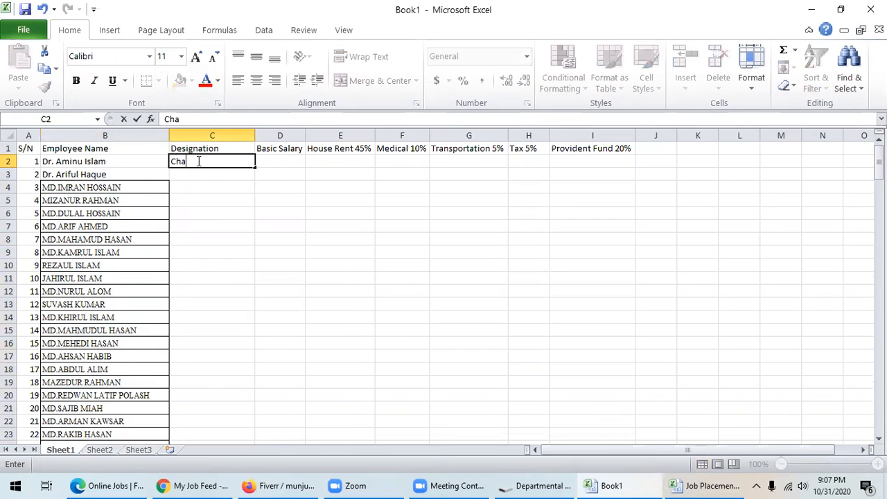
type("irman")
left_click(201, 174)
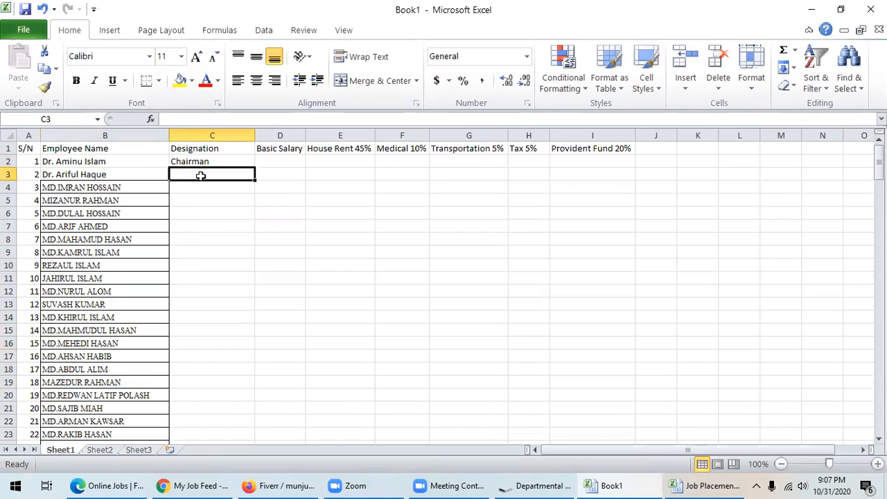
type("Manag")
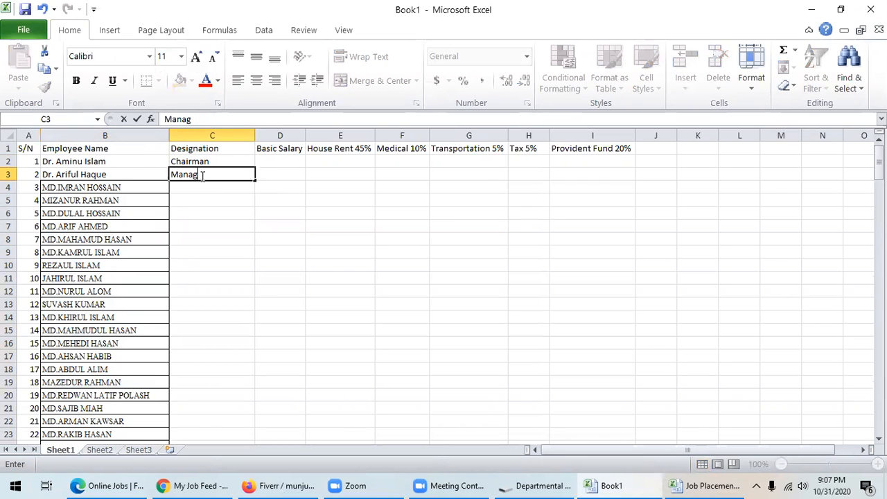
type("ing Director")
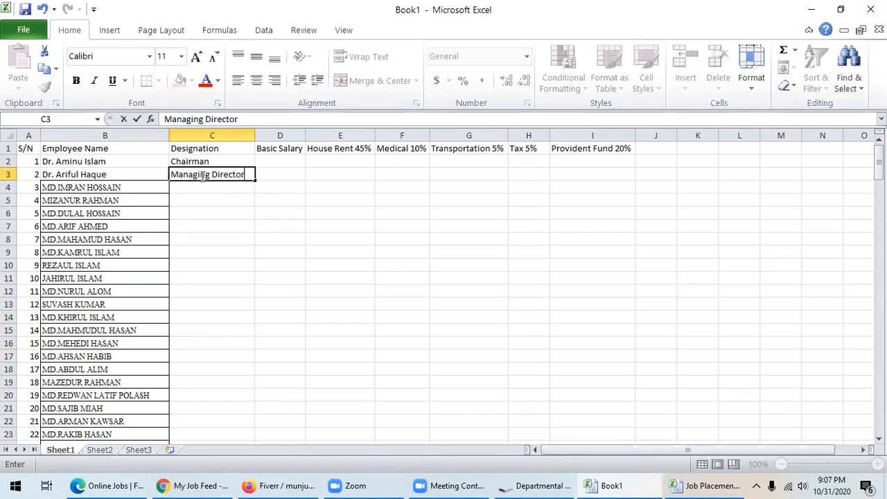
left_click(196, 187)
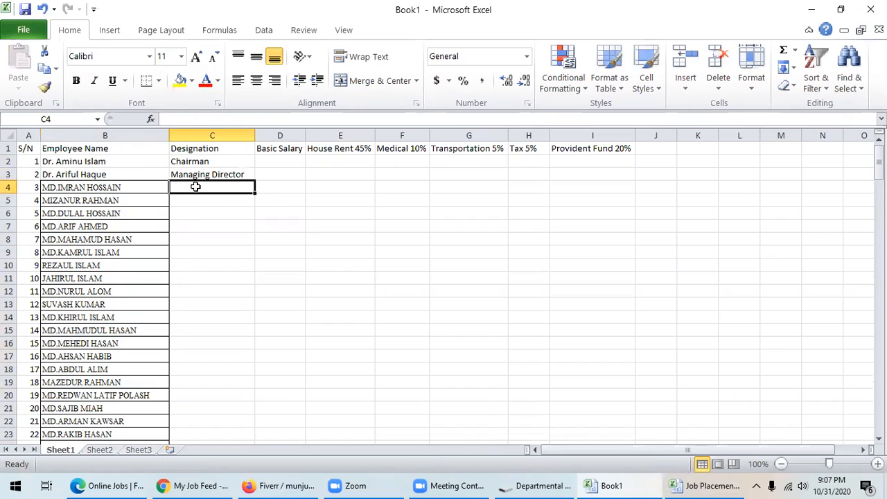
type("A")
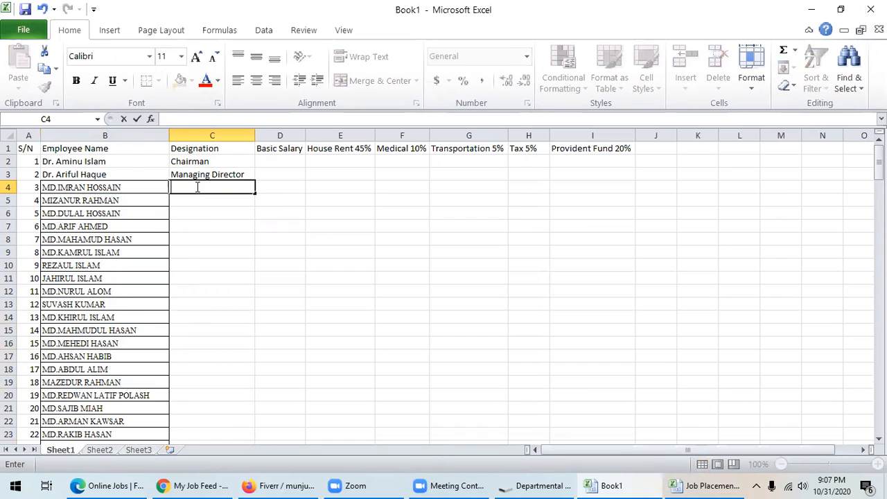
type("irec")
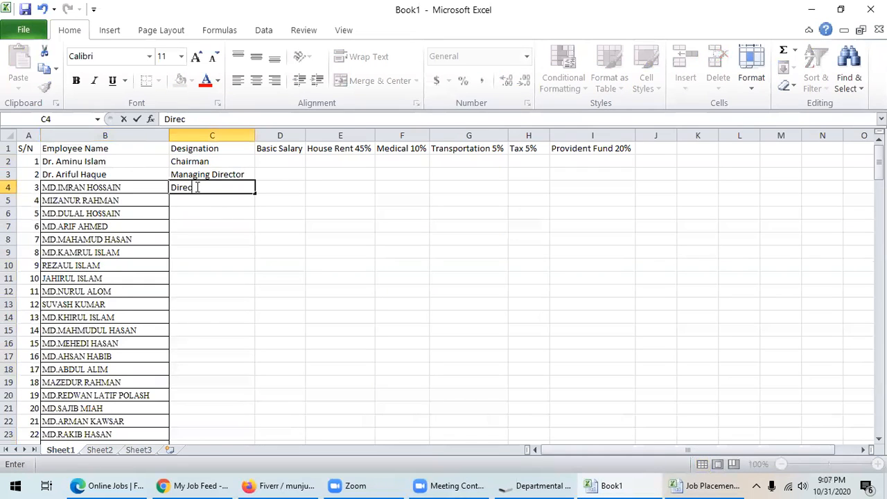
type("tor")
left_click(223, 211)
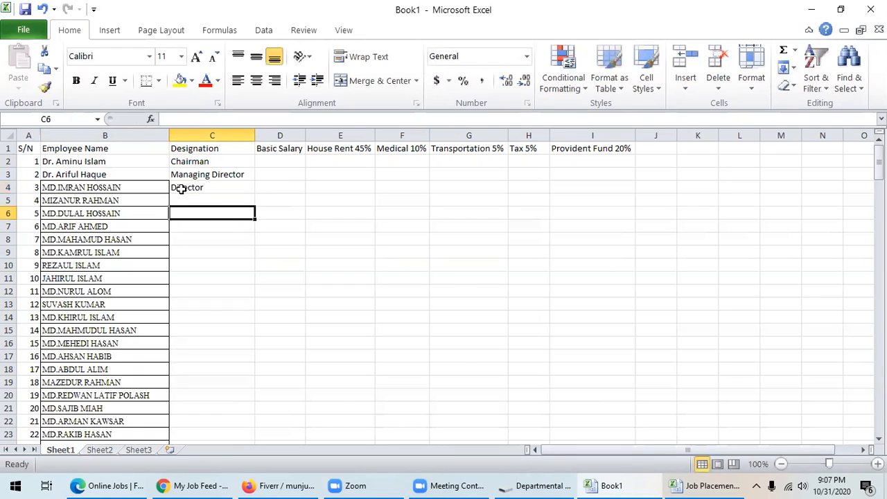
left_click(181, 189)
key("ctrl+c")
left_click_drag(211, 200, 206, 303)
key("ctrl+v")
- Enter Assistant Director in C14 and copy it down through C28
scroll(212, 263, "down", 2)
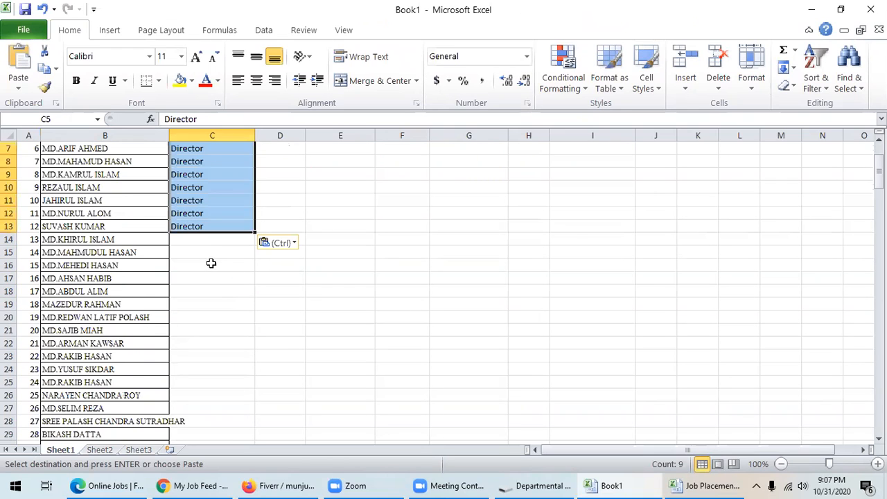
left_click(197, 240)
type("Assistant Director")
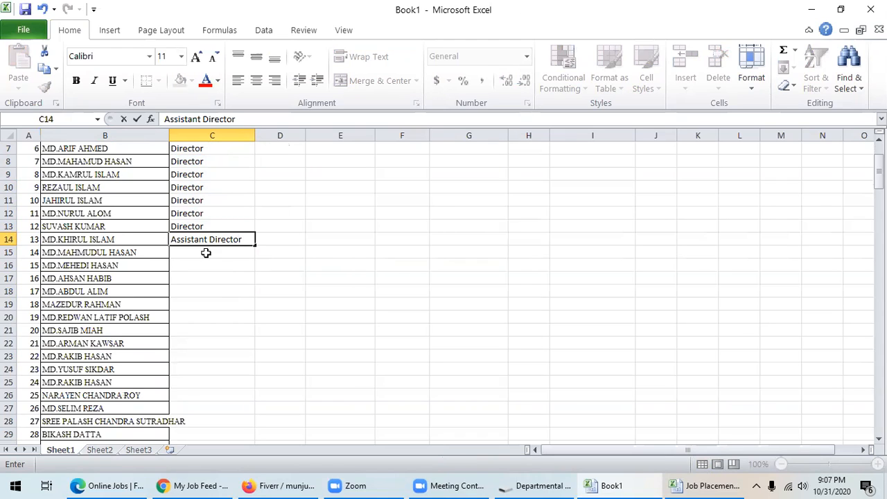
key("Return")
left_click(203, 239)
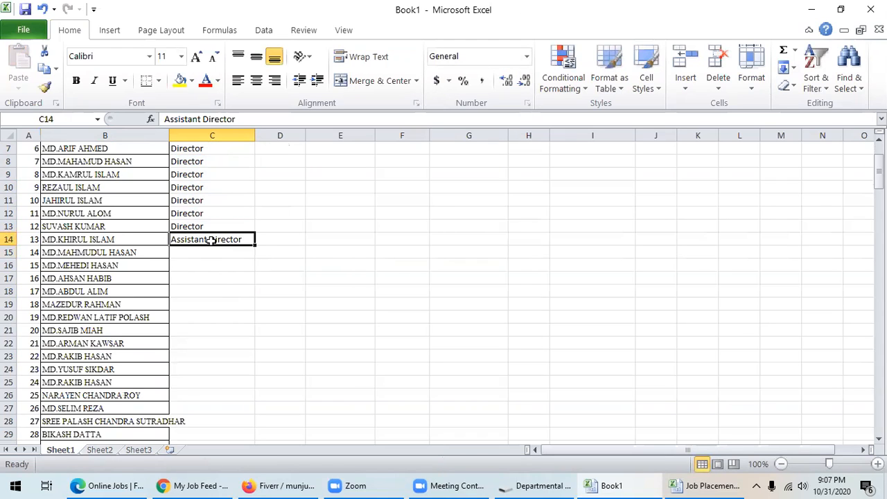
key("ctrl+c")
left_click_drag(207, 254, 204, 416)
key("ctrl+v")
scroll(272, 367, "down", 4)
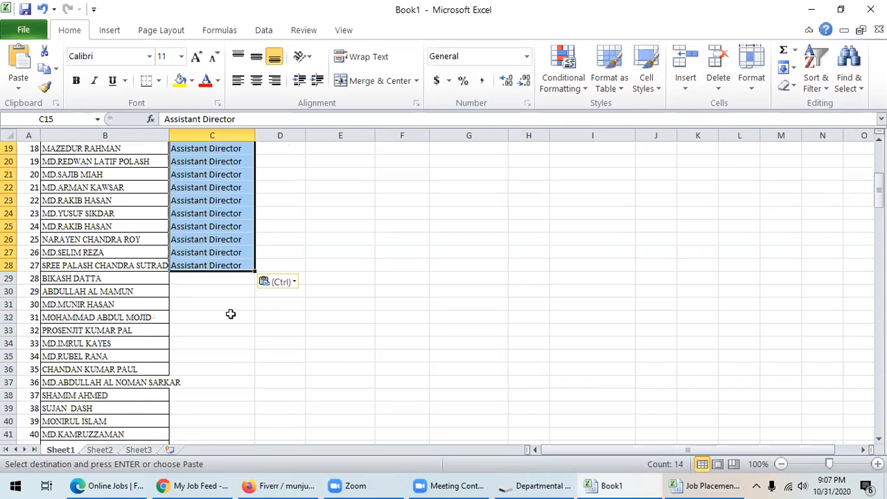
left_click(201, 278)
- Enter GM in C29, then AGM in C30 and copy it down through C43
type("G")
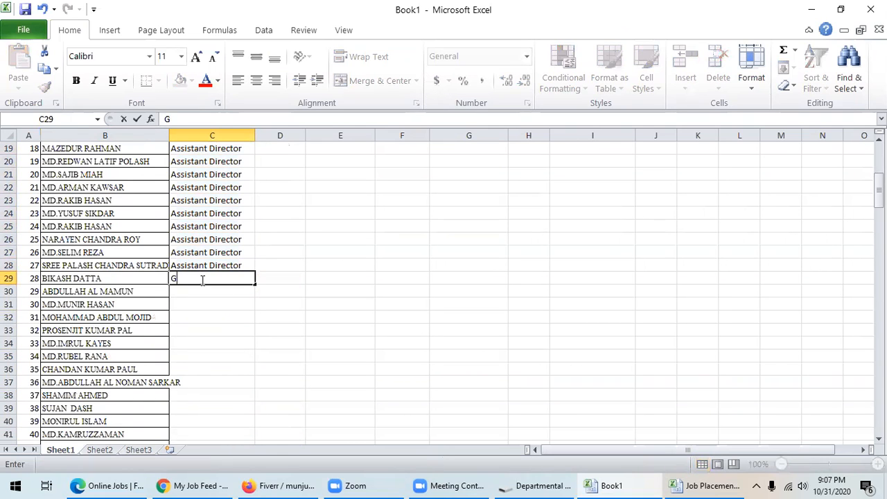
type("M")
scroll(202, 278, "up", 1)
scroll(232, 302, "down", 1)
left_click(184, 295)
type("A")
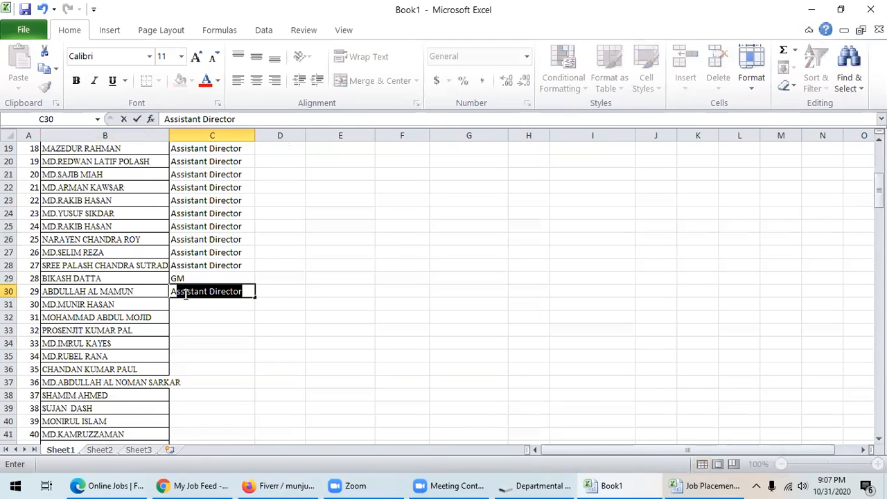
type("GM")
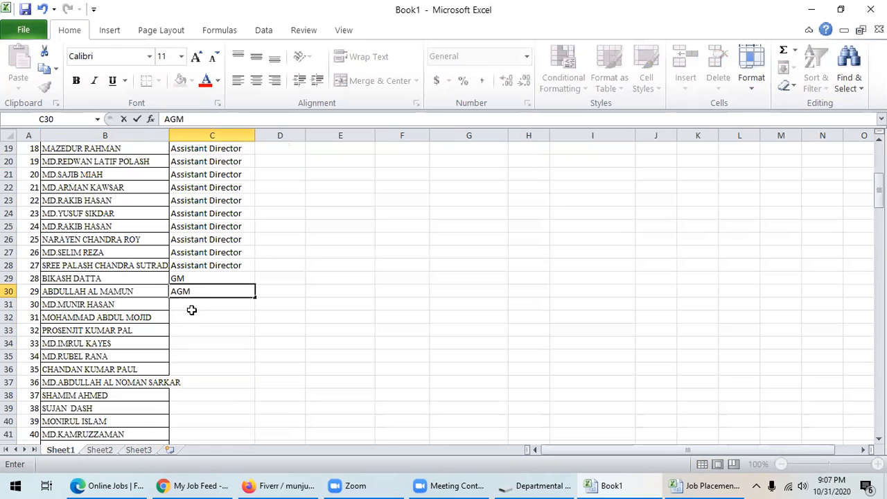
left_click(192, 312)
left_click(190, 291)
key("ctrl+c")
scroll(192, 278, "down", 2)
left_click_drag(193, 229, 206, 383)
key("ctrl+v")
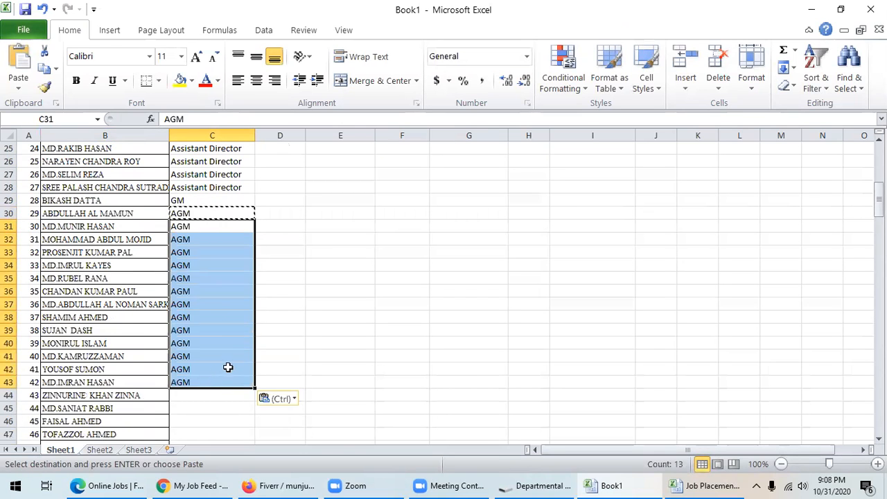
- Enter PM in C44 and copy it down through C58
scroll(222, 333, "down", 4)
left_click(205, 242)
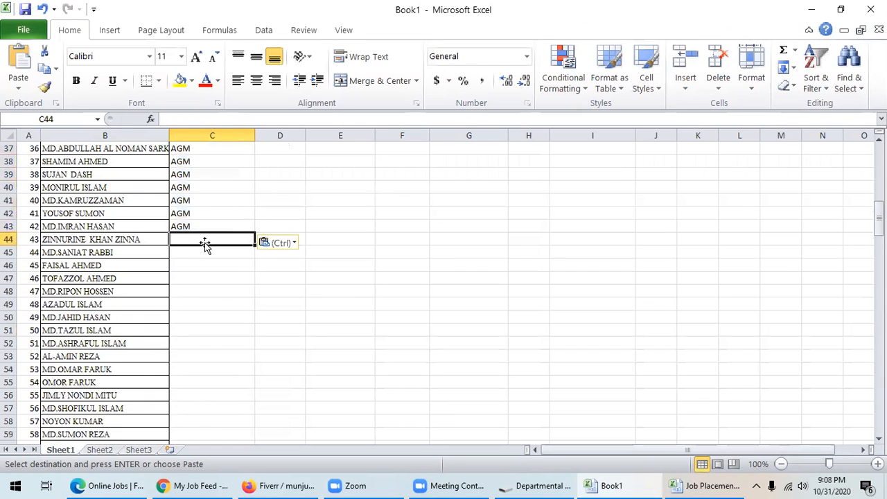
type("PM")
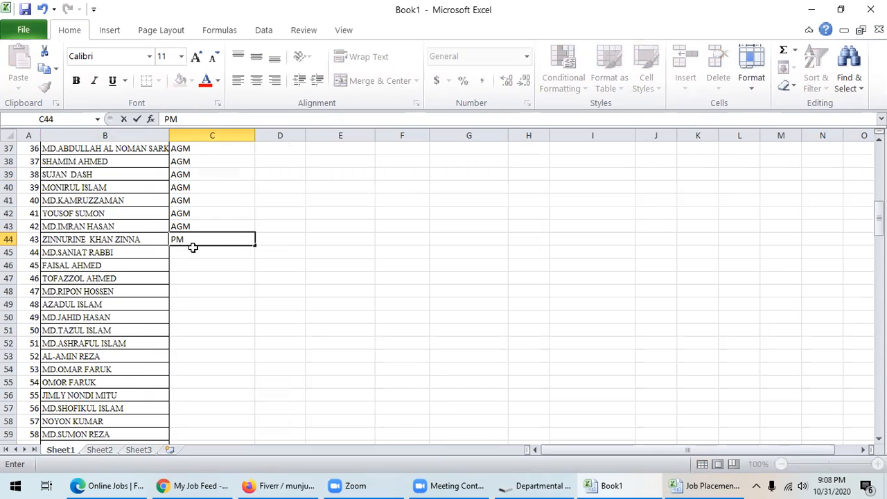
left_click(193, 249)
left_click(192, 240)
key("ctrl+c")
left_click_drag(187, 258, 194, 416)
key("ctrl+v")
- Enter Incharge in C59 and copy it down through C69
scroll(216, 377, "down", 4)
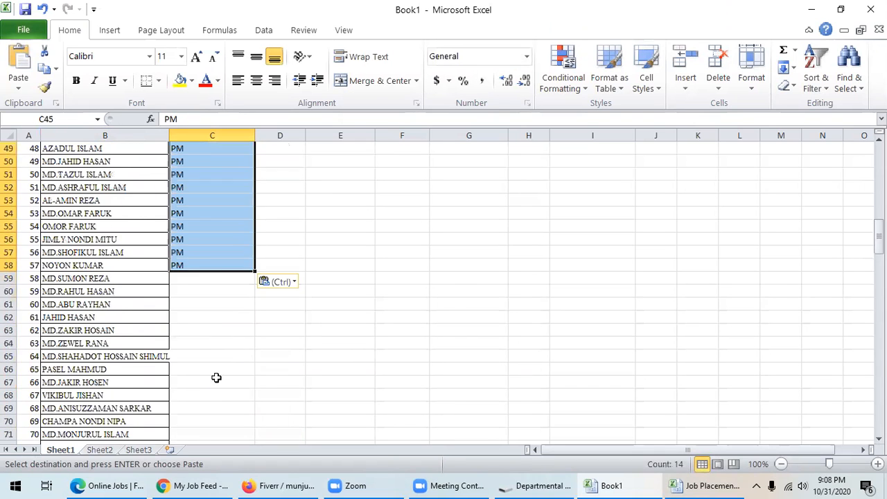
left_click(201, 281)
type("Incharge")
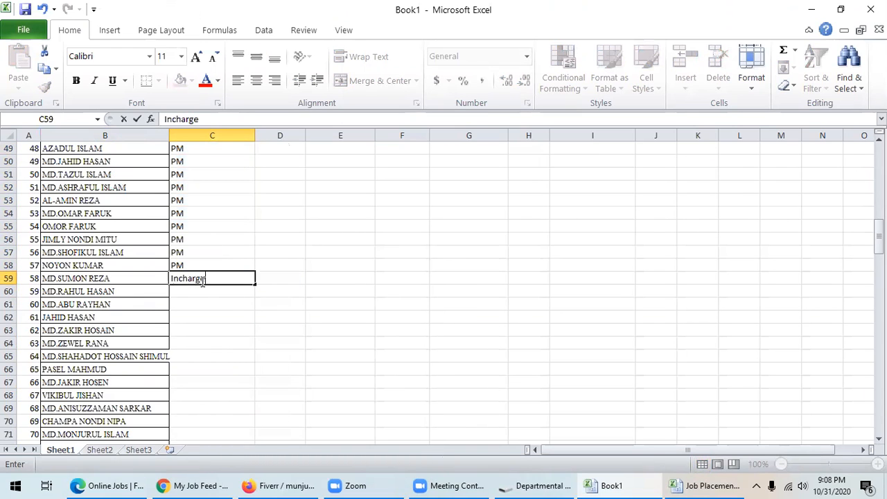
left_click(188, 317)
left_click(199, 278)
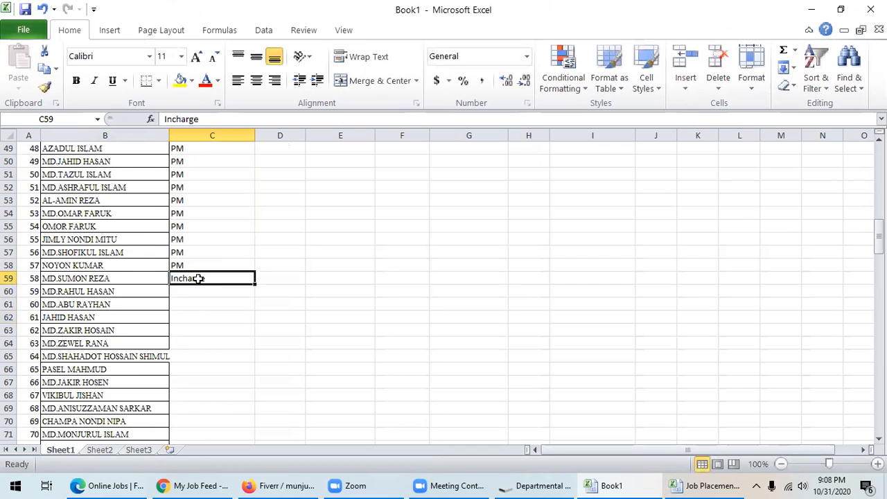
key("ctrl+c")
left_click_drag(208, 297, 224, 382)
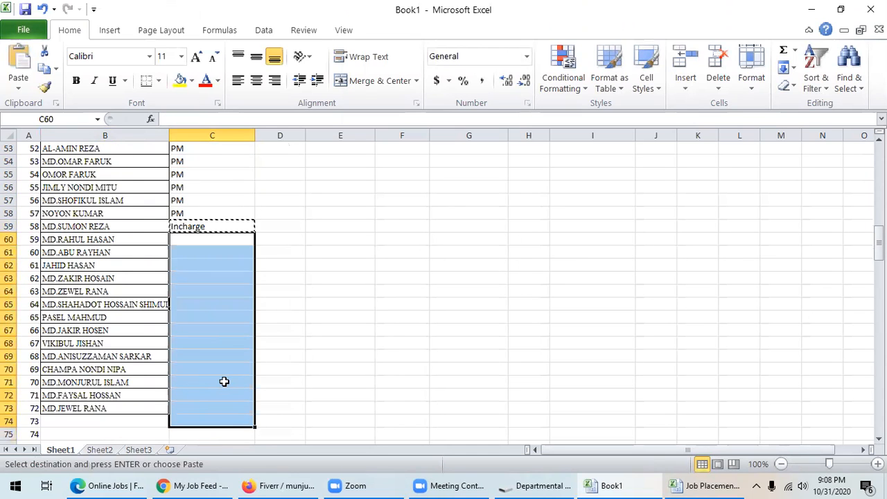
left_click(224, 344)
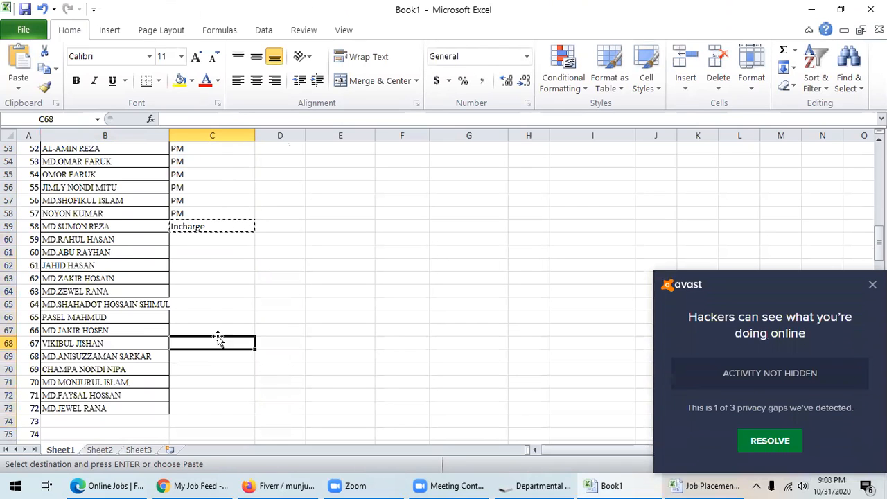
left_click_drag(206, 236, 213, 351)
key("ctrl+v")
- Copy the employee names from B4:B73 and paste them starting at B74
scroll(283, 350, "up", 12)
scroll(285, 346, "up", 2)
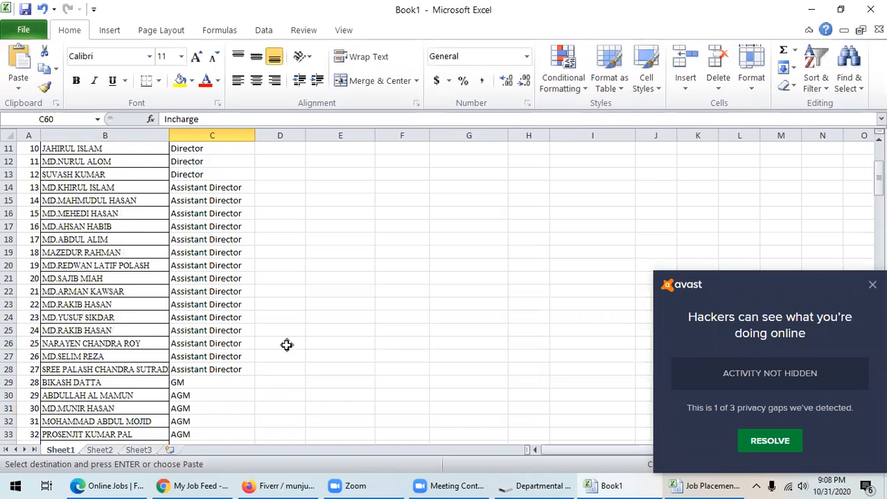
scroll(285, 346, "down", 4)
scroll(286, 344, "up", 7)
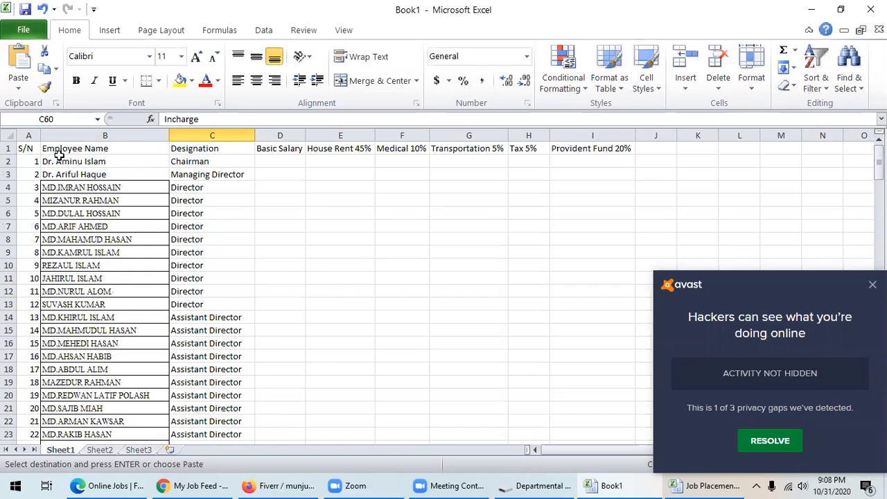
left_click_drag(59, 187, 81, 343)
key("ctrl+c")
scroll(93, 329, "down", 2)
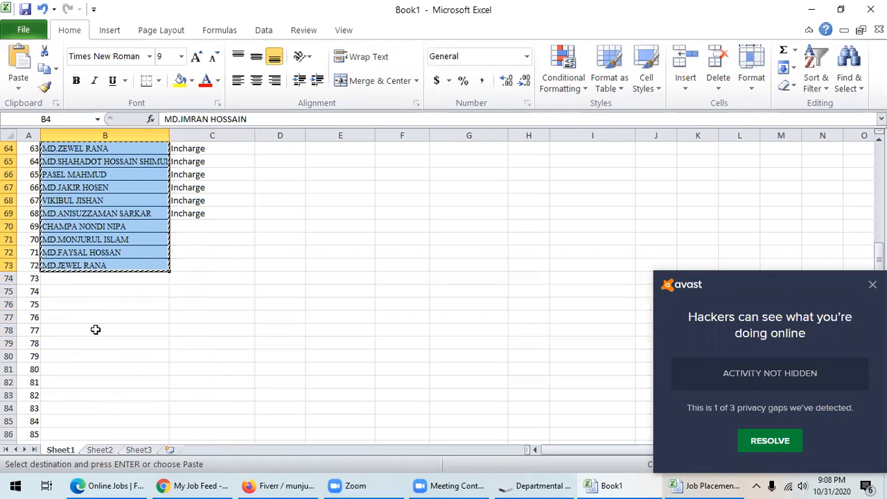
left_click(97, 285)
key("ctrl+v")
scroll(180, 319, "up", 5)
scroll(214, 330, "up", 2)
scroll(194, 321, "down", 6)
scroll(208, 239, "down", 2)
scroll(264, 247, "up", 2)
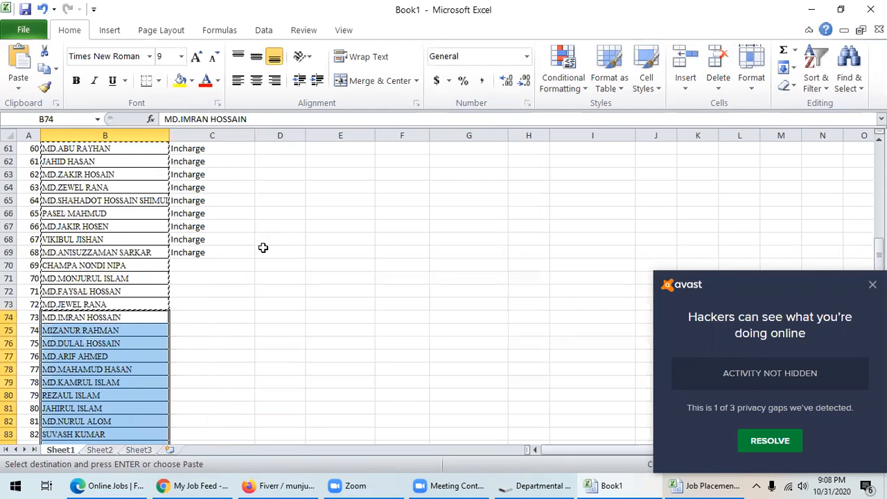
left_click(187, 266)
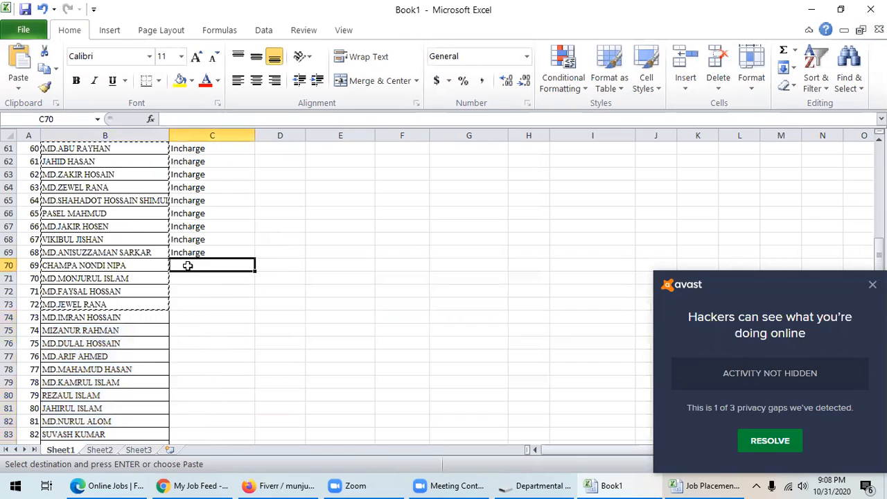
- Enter Supervisor in C70 and copy it into C71:C78
type("Superviso")
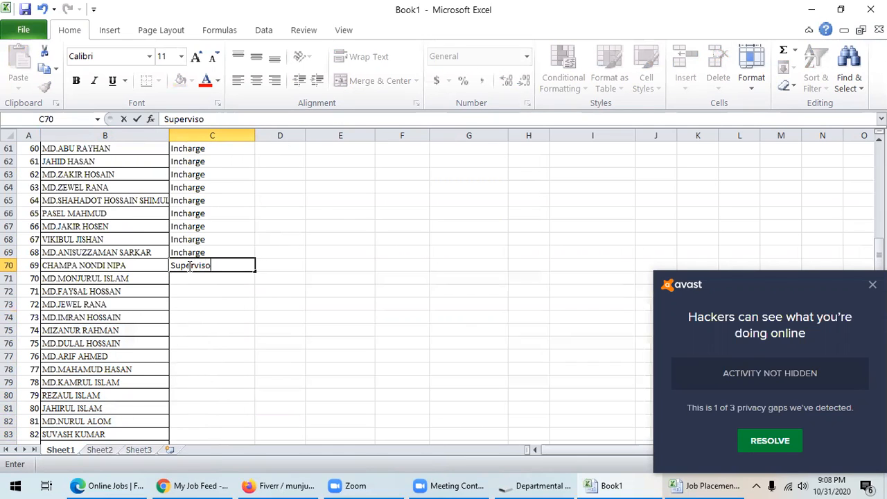
left_click(192, 311)
left_click(206, 267)
key("ctrl+c")
left_click_drag(208, 281, 206, 364)
key("ctrl+v")
- Enter Worker in C79 and paste it into the designation cells from C80 downward
scroll(259, 344, "down", 3)
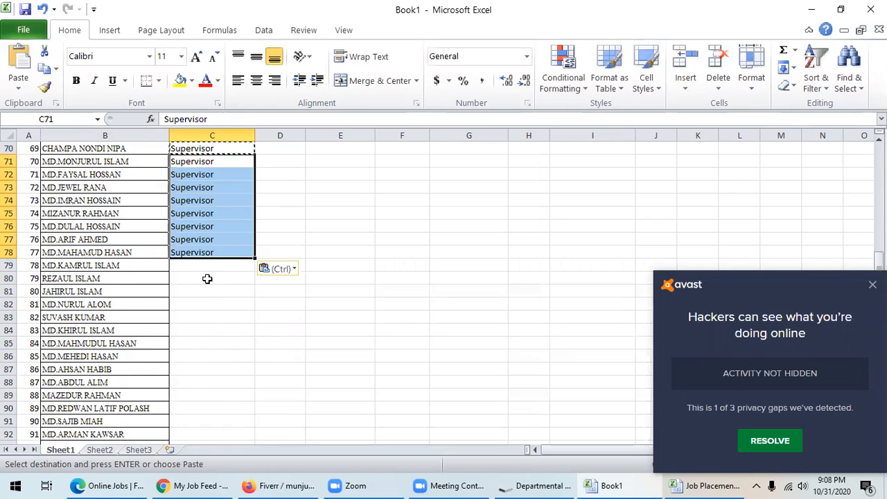
left_click(203, 266)
type("Worker")
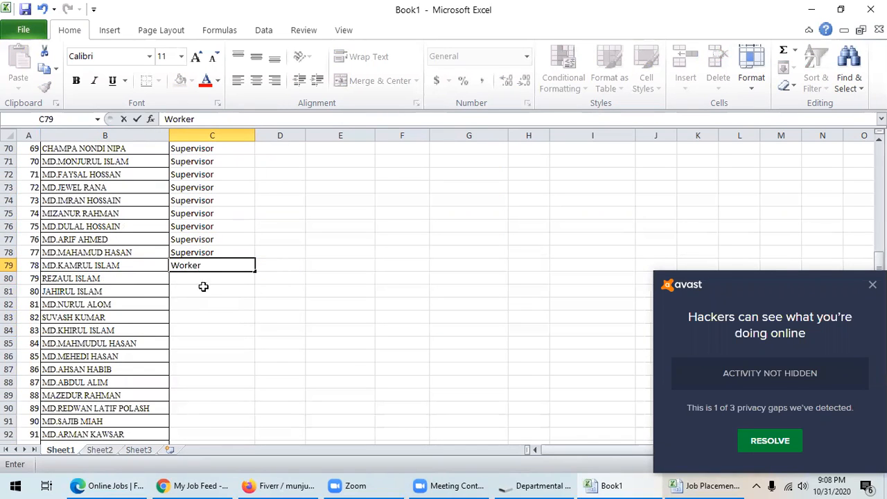
key("Return")
left_click(206, 269)
key("ctrl+c")
left_click_drag(206, 276, 204, 318)
key("ctrl+v")
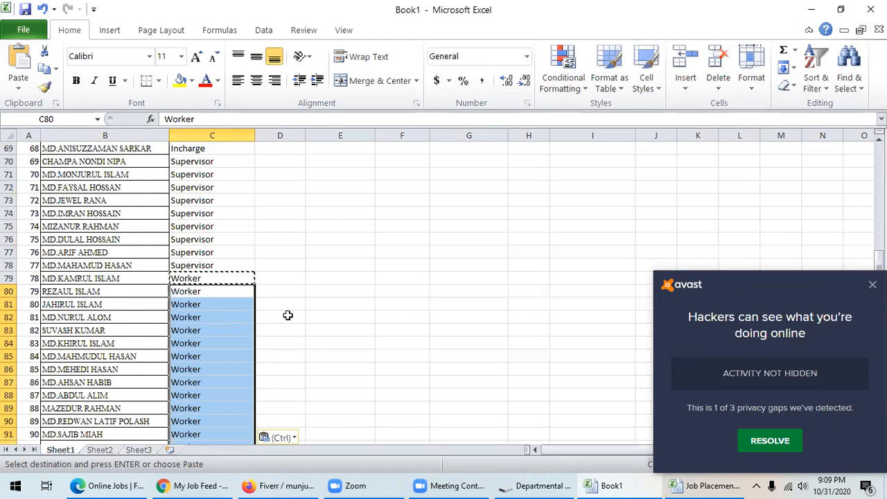
scroll(293, 319, "up", 14)
scroll(293, 319, "up", 9)
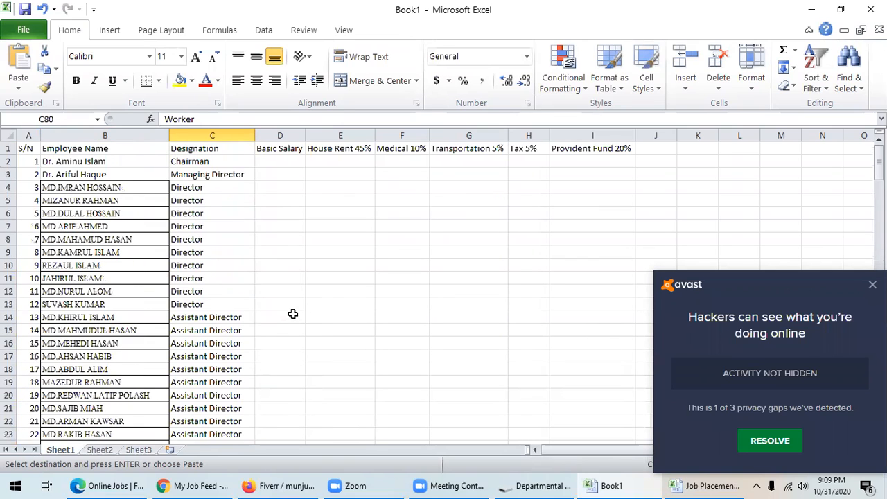
left_click(873, 284)
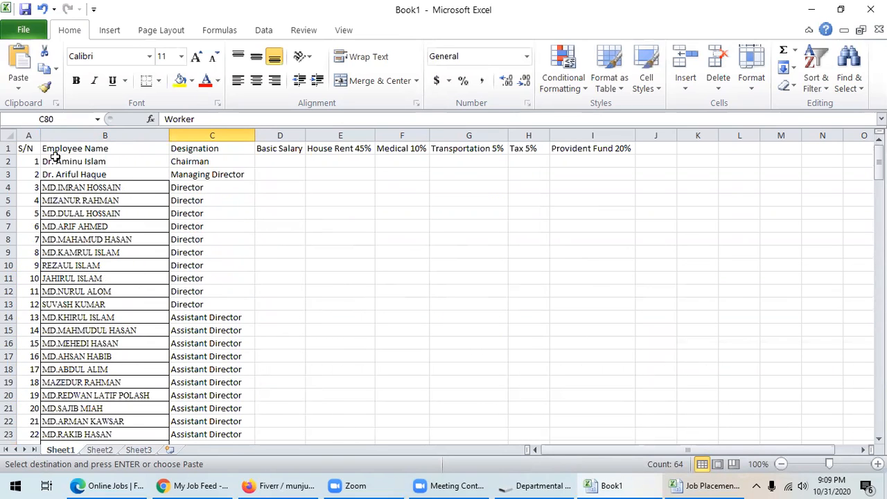
- Enlarge the row 1 header font two sizes and make it bold
left_click(10, 149)
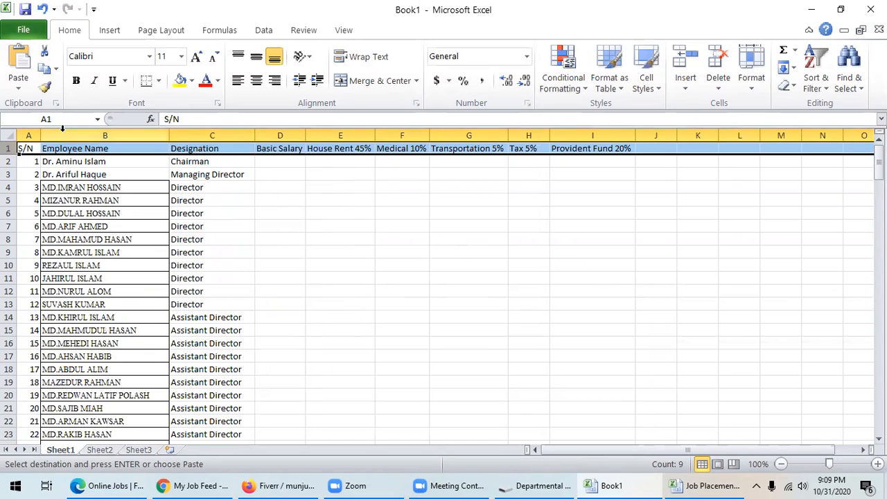
left_click(197, 56)
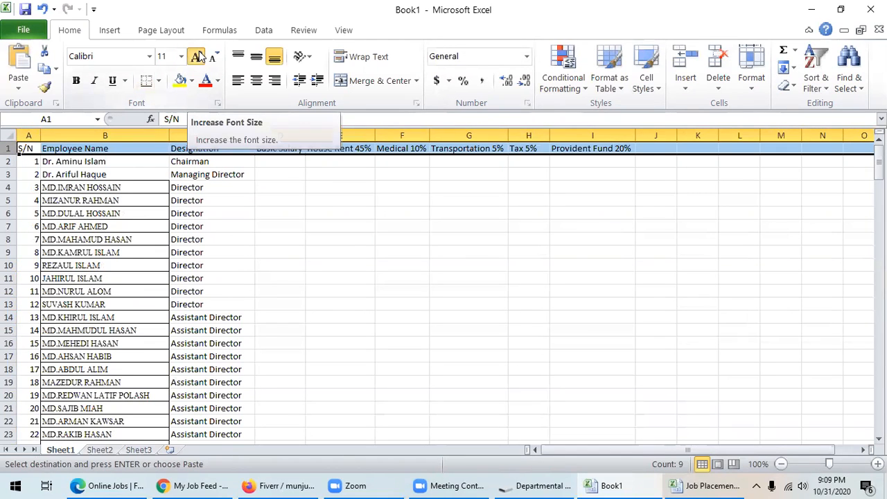
left_click(198, 57)
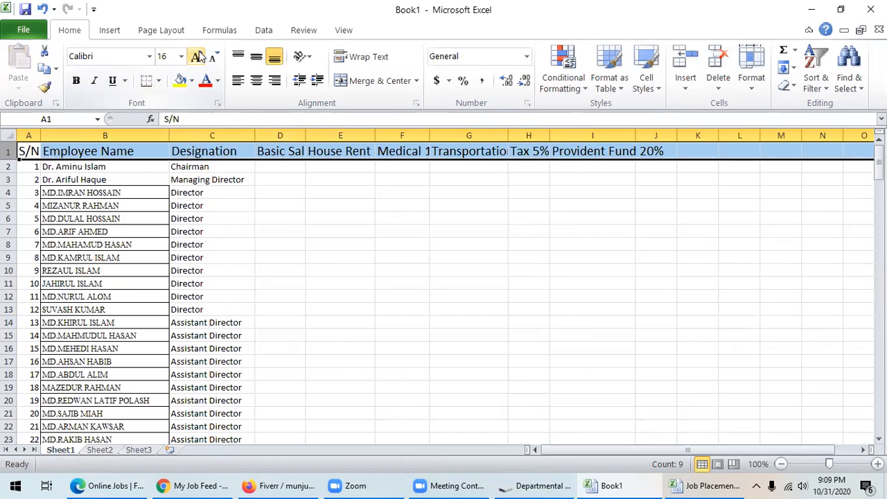
left_click(76, 81)
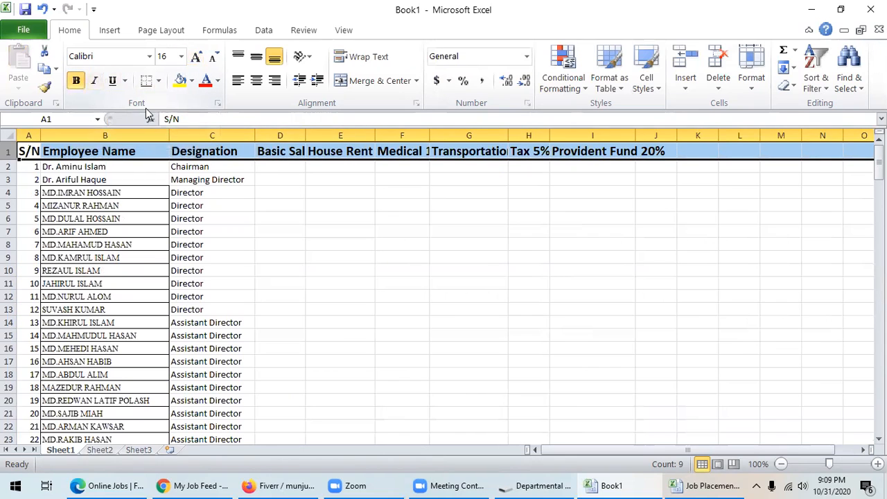
left_click(322, 256)
- AutoFit columns D through I to their salary headers
double_click(304, 135)
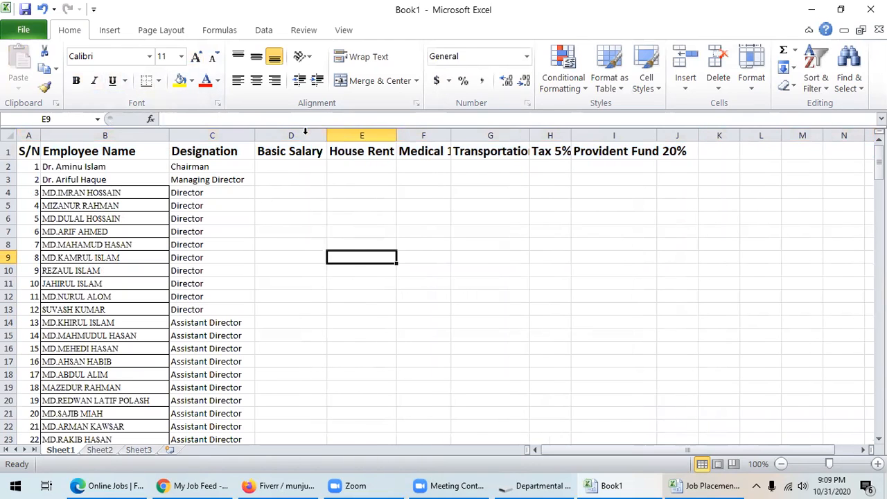
double_click(396, 134)
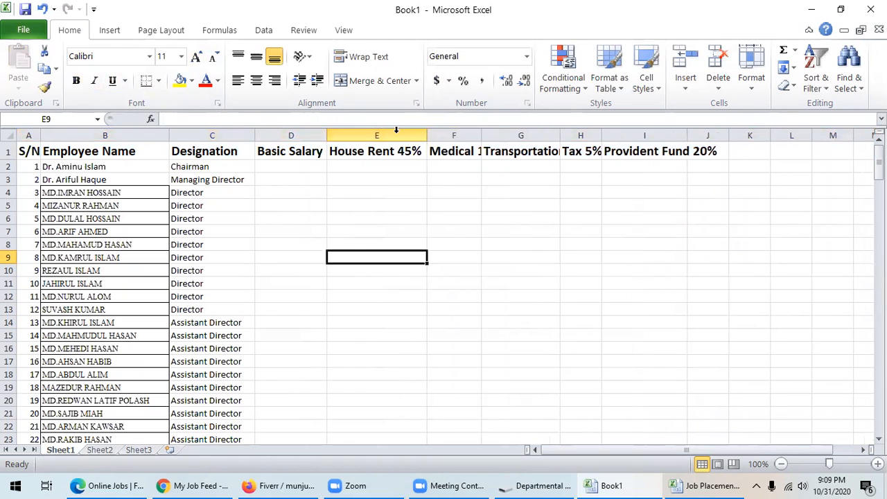
double_click(481, 134)
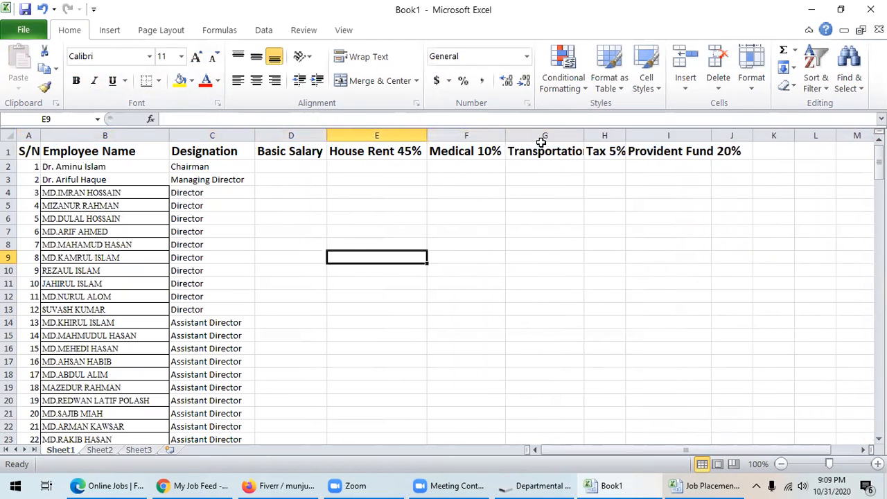
double_click(584, 134)
double_click(658, 135)
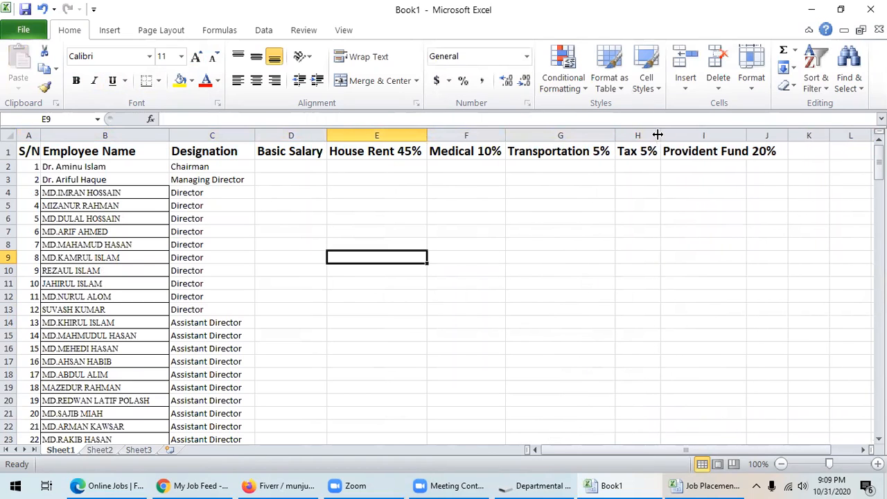
left_click_drag(747, 136, 746, 135)
double_click(745, 135)
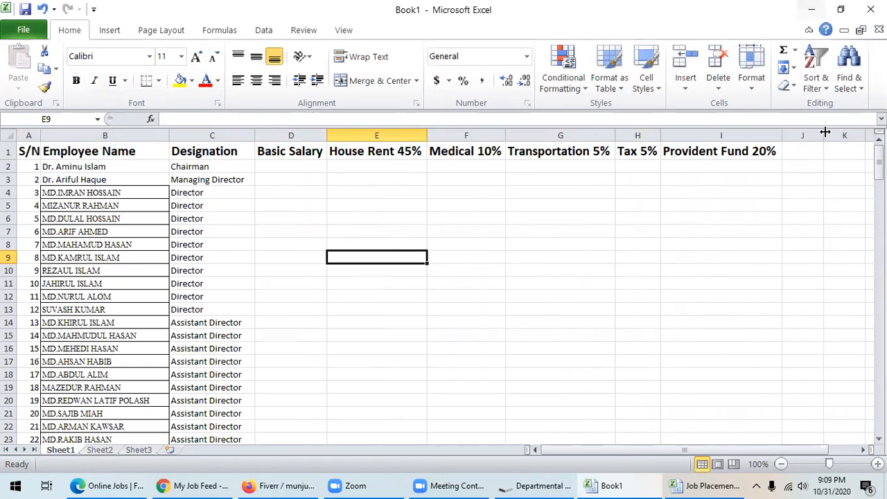
- Add the header Net Salary in J1 and widen column J to fit
left_click(799, 151)
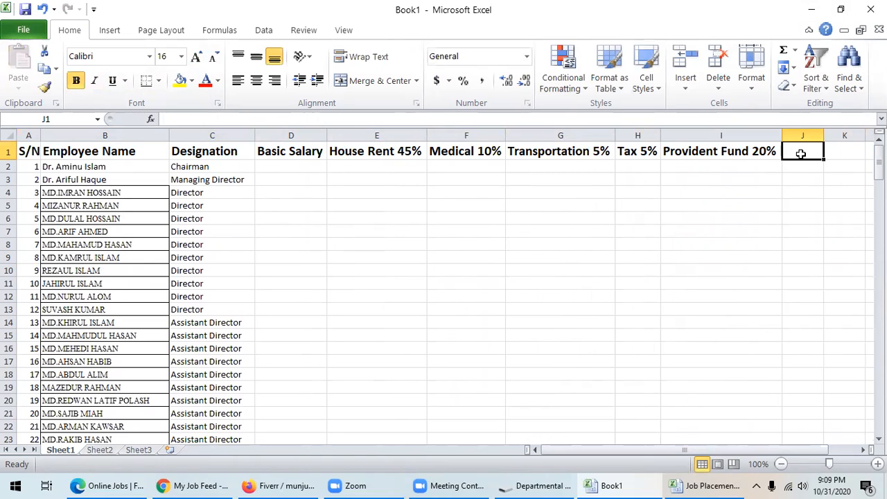
type("Net")
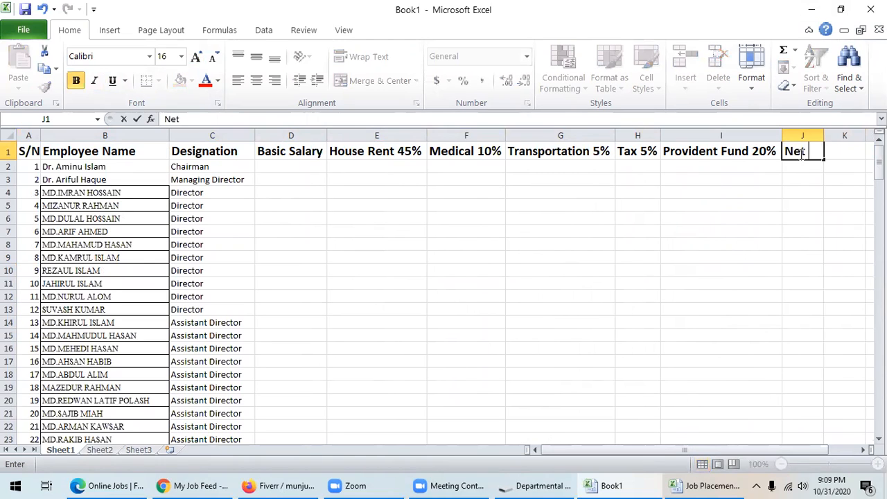
type(" Salary")
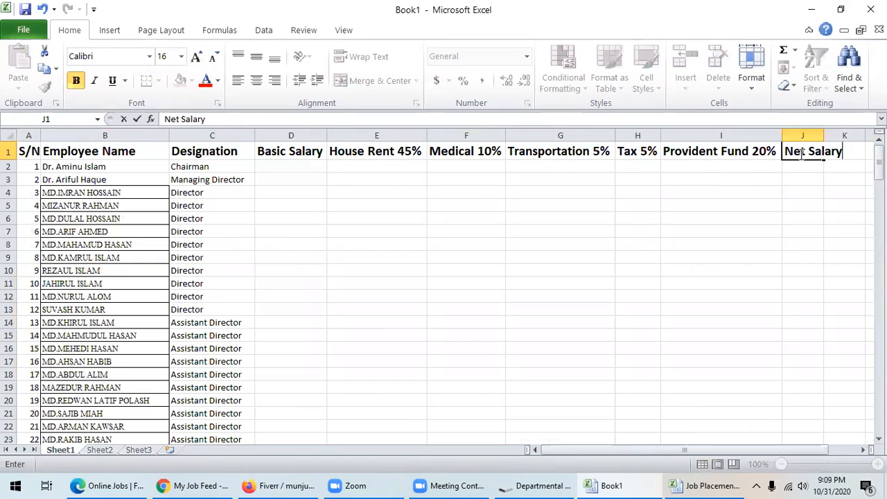
left_click_drag(696, 243, 695, 231)
left_click_drag(824, 134, 847, 135)
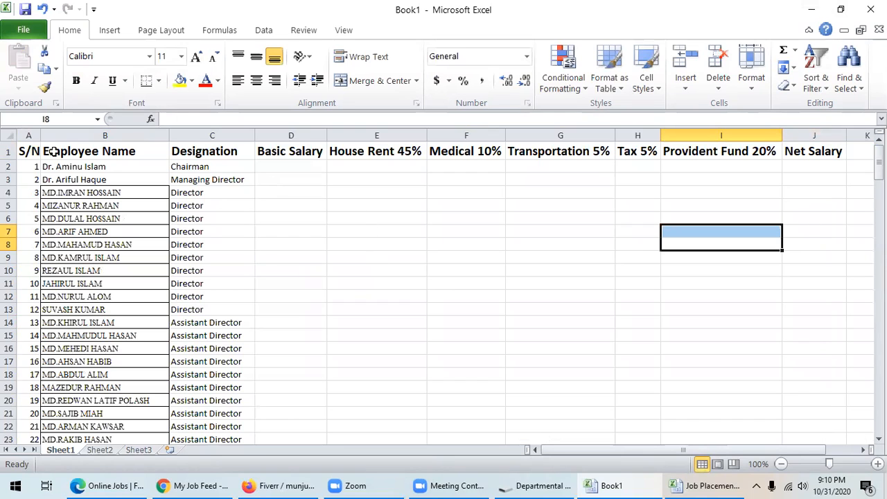
- Shrink the row 1 header font back to size 11
left_click(9, 151)
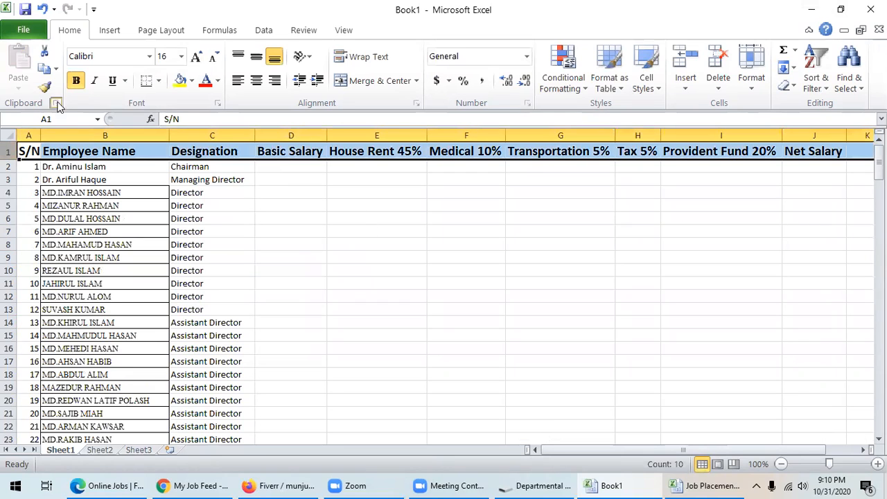
left_click(215, 58)
left_click(215, 57)
left_click(215, 57)
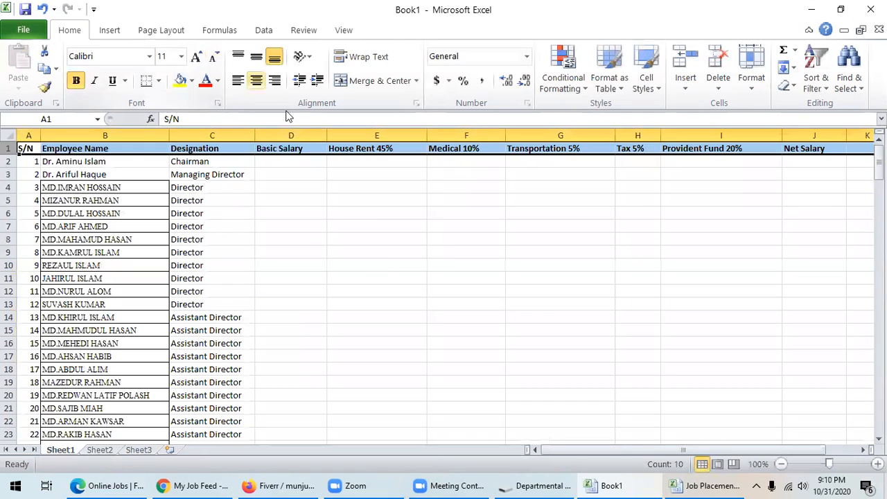
left_click(386, 266)
- Narrow columns D, E, F, G, I and J to suit the smaller headers
left_click_drag(612, 131, 567, 132)
left_click_drag(505, 133, 485, 137)
left_click_drag(427, 136, 396, 137)
left_click_drag(326, 134, 307, 141)
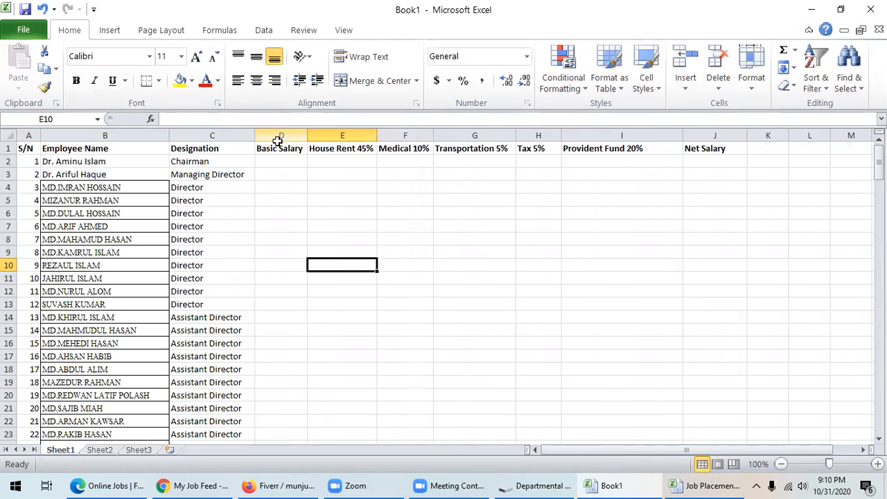
left_click_drag(682, 130, 646, 136)
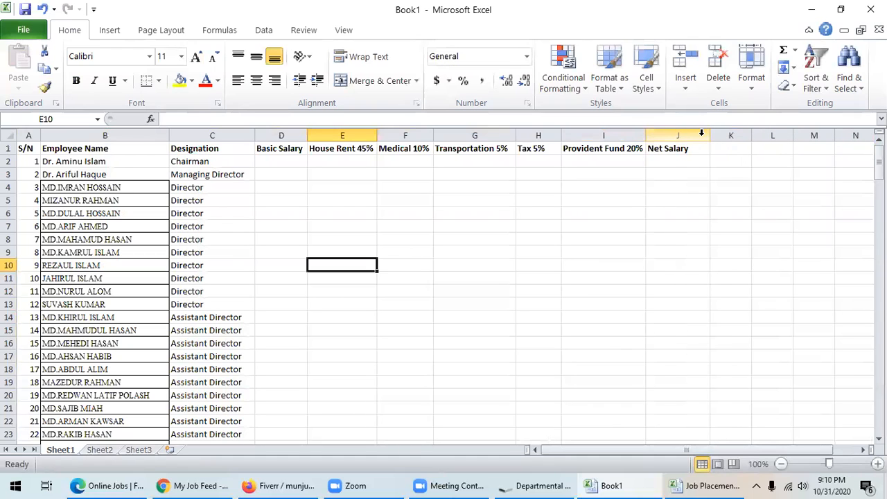
left_click_drag(710, 134, 692, 135)
scroll(425, 265, "down", 1)
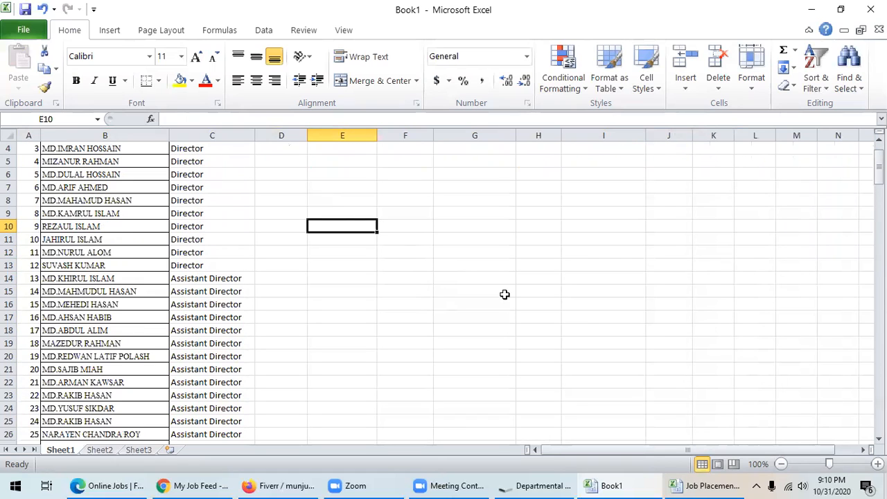
left_click(877, 464)
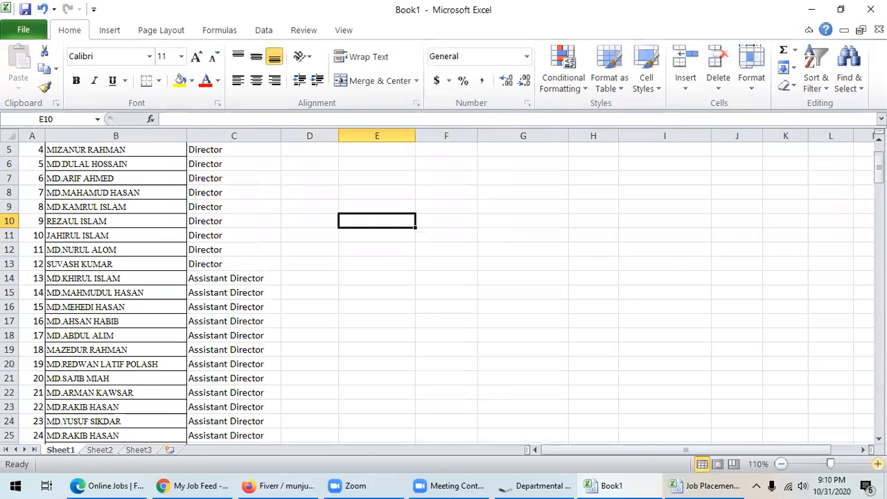
left_click(877, 463)
left_click(877, 463)
left_click(878, 464)
scroll(714, 416, "up", 2)
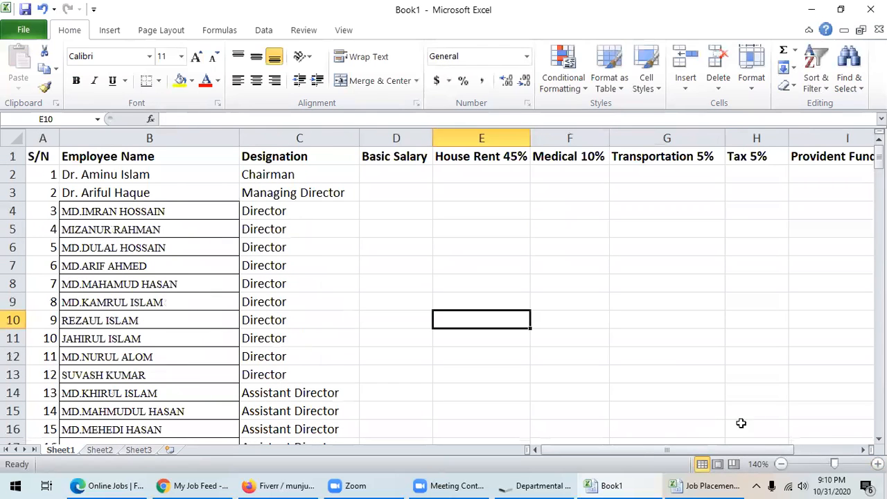
left_click(781, 464)
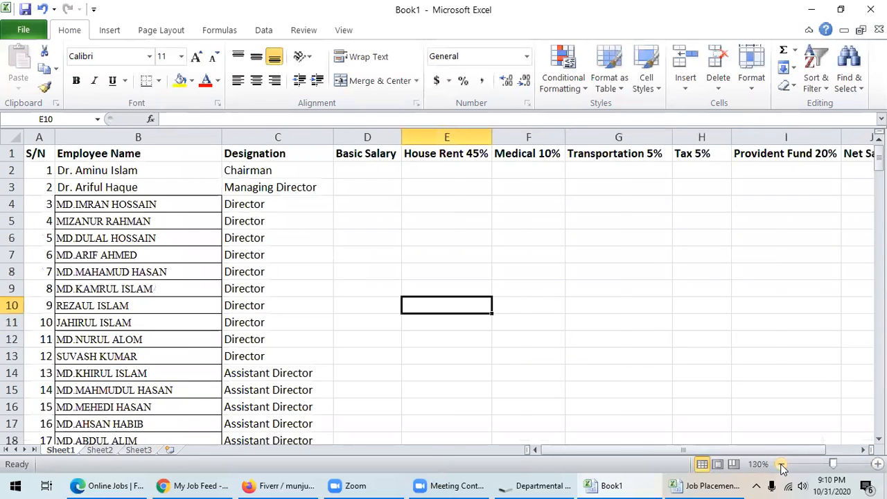
left_click(782, 466)
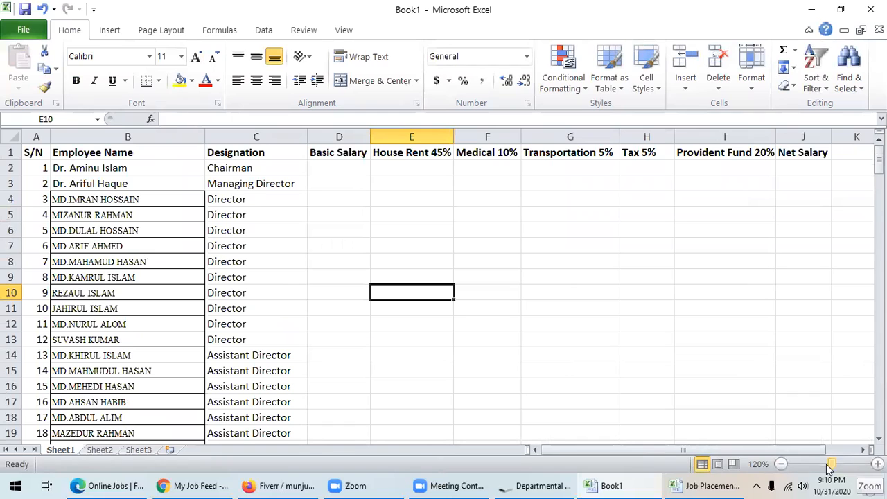
left_click(877, 464)
scroll(744, 435, "up", 1)
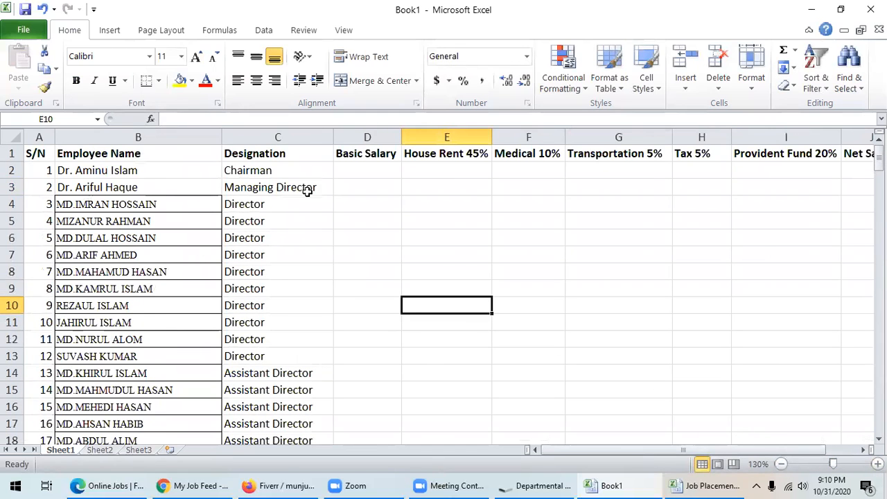
- Enter Basic Salary 150000, 140000 and 130000 in D2, D3 and D4
left_click(351, 171)
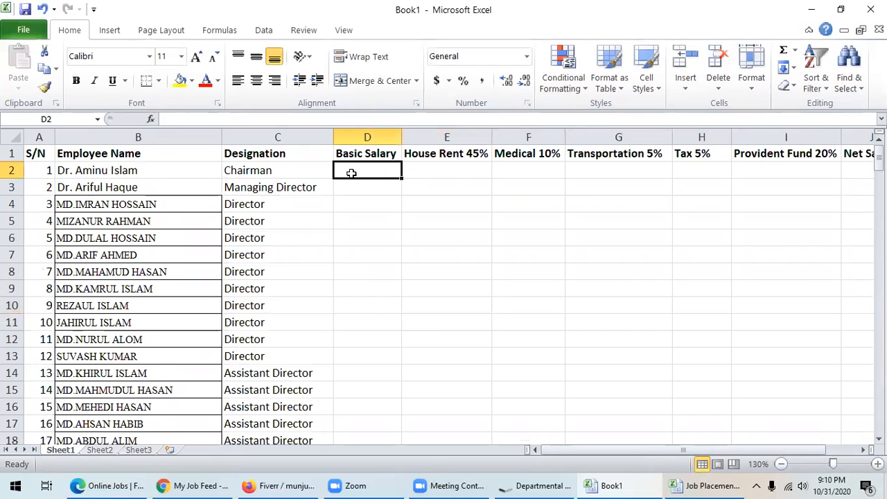
type("15000")
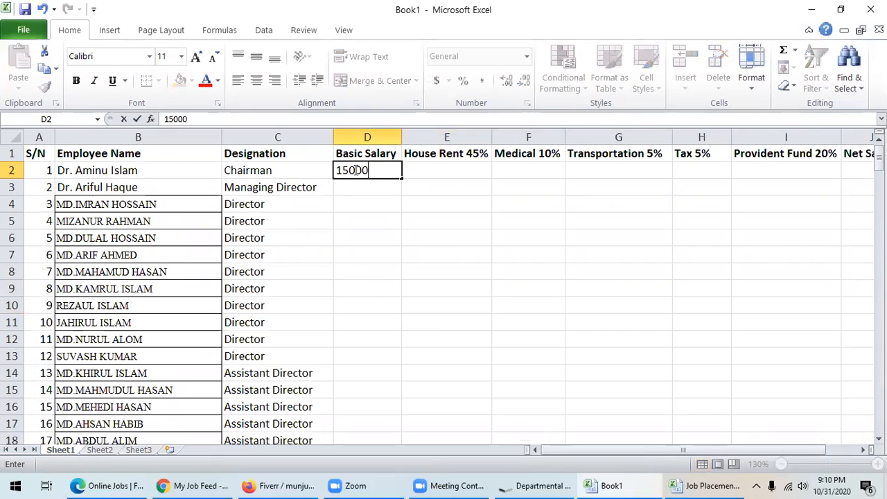
type("0")
key("Return")
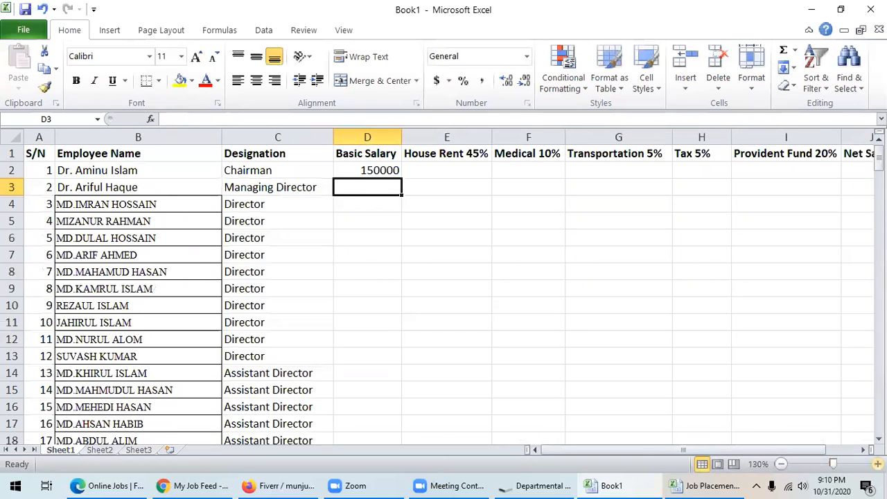
left_click(877, 463)
left_click(877, 464)
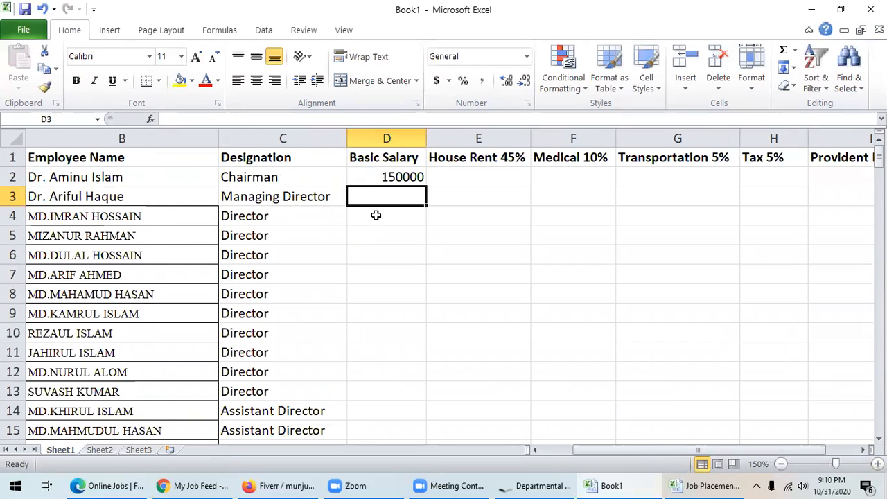
type("140000")
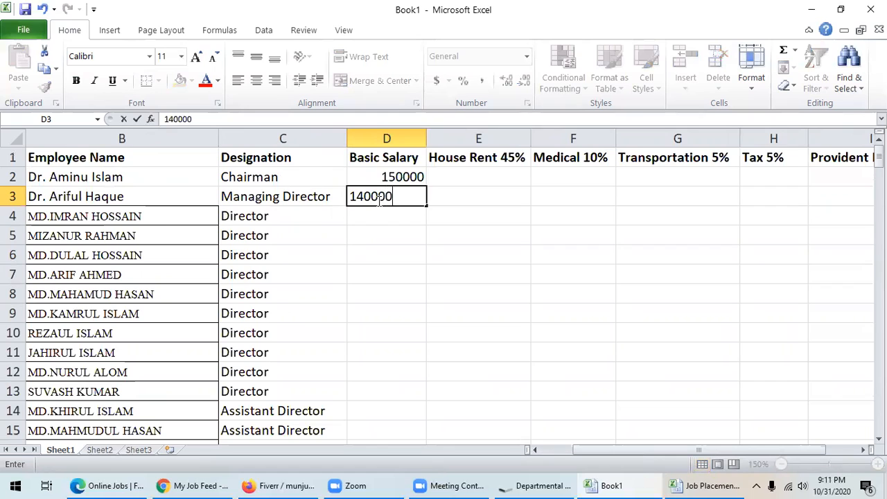
key("Return")
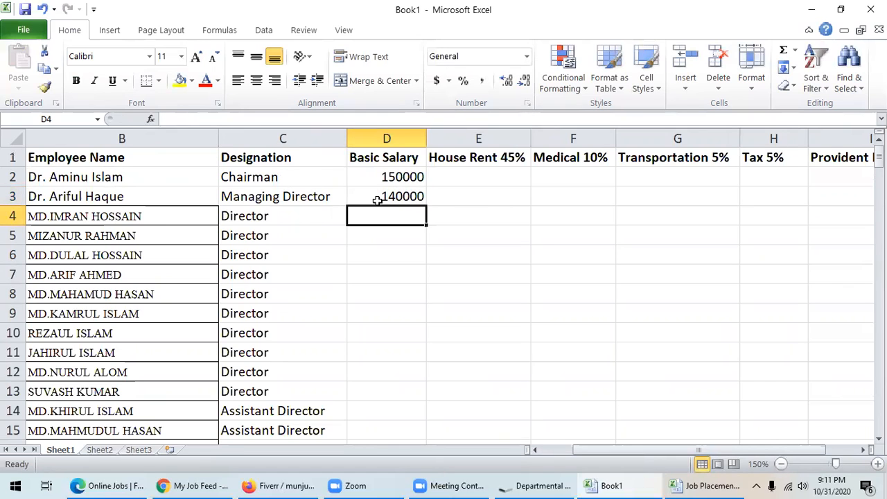
type("13000")
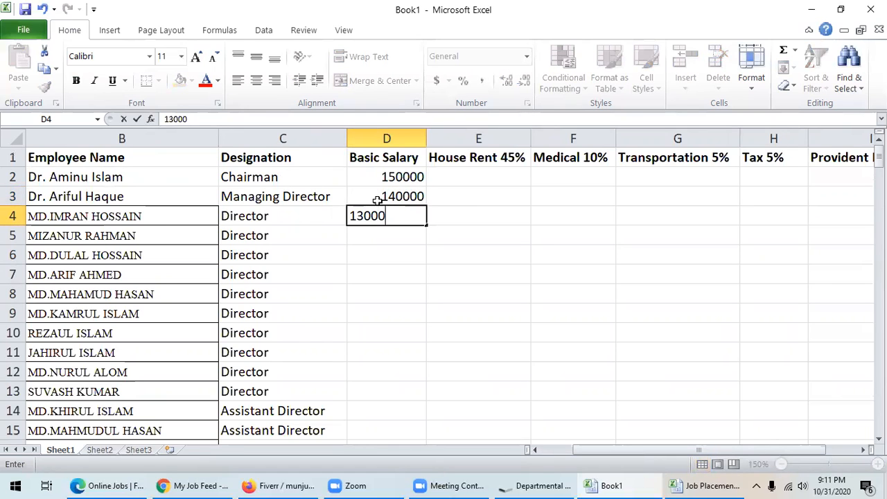
type("0")
key("Return")
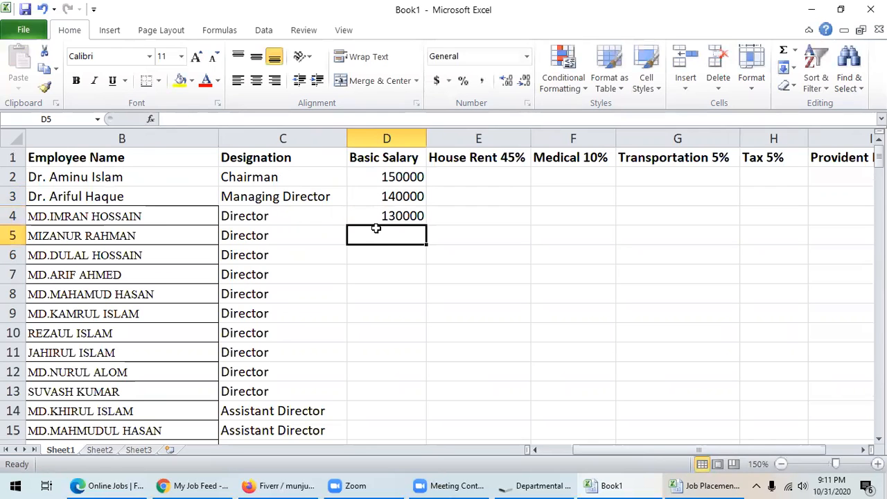
- Enter 125000 in D5 and copy it down to D13 for the Directors
type("125000")
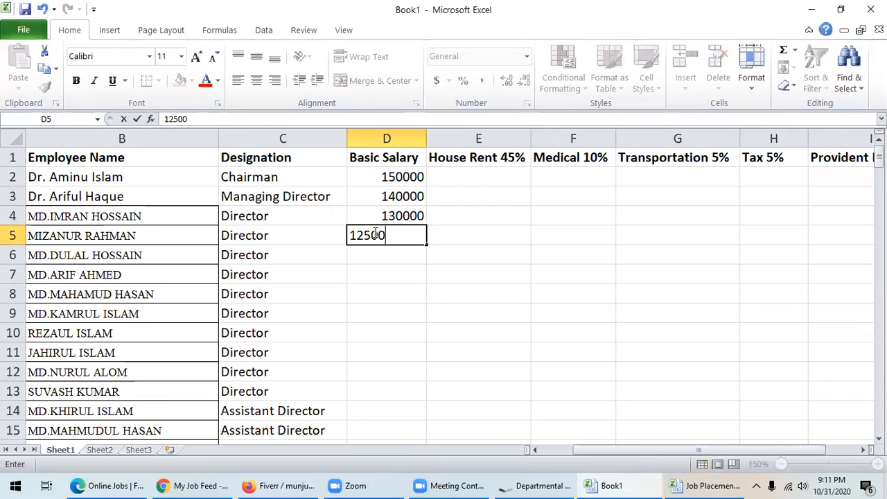
left_click(390, 292)
left_click(389, 240)
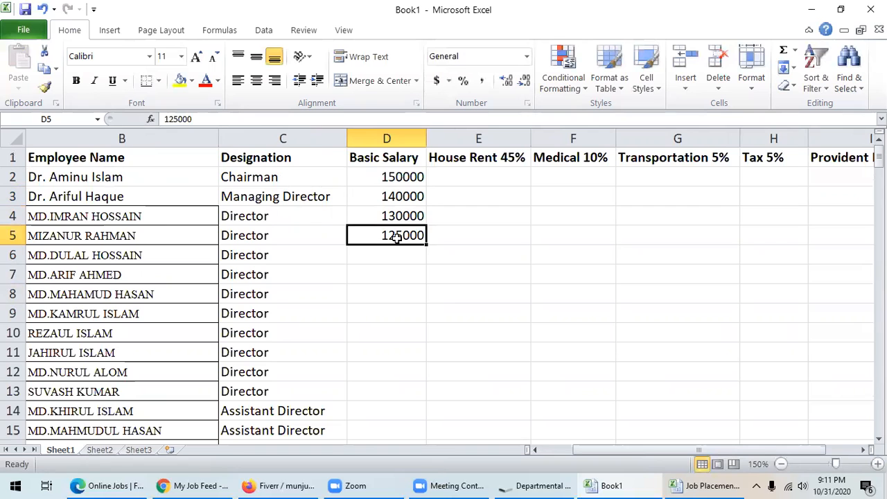
key("ctrl+c")
left_click(395, 267)
left_click_drag(395, 267, 384, 379)
key("ctrl+v")
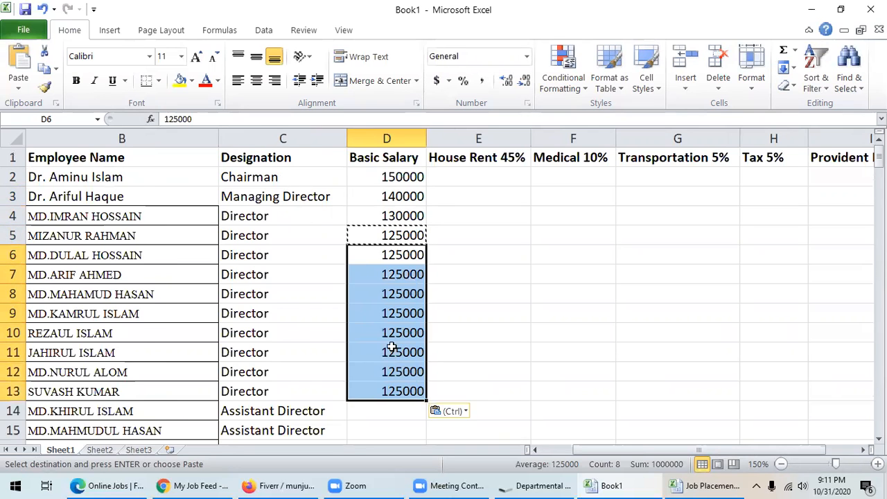
- Enter 115000 in D14 and paste it through D28 for the Assistant Directors
scroll(386, 347, "down", 3)
left_click(386, 236)
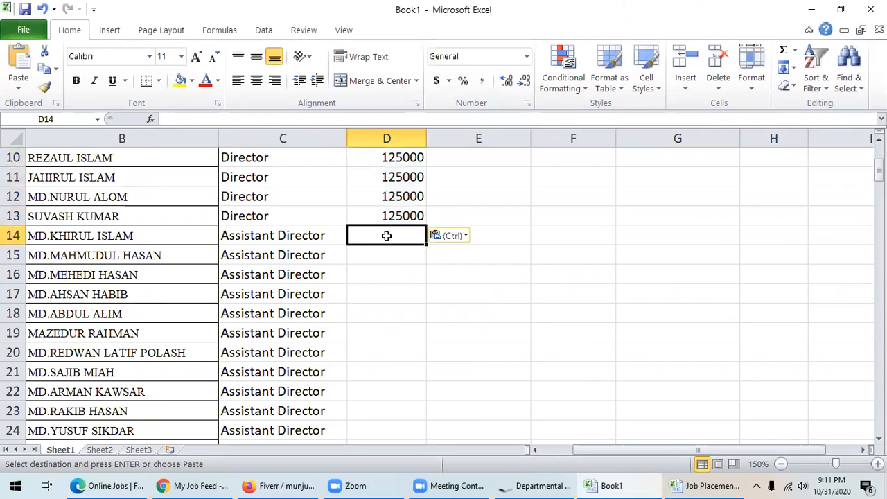
type("115000")
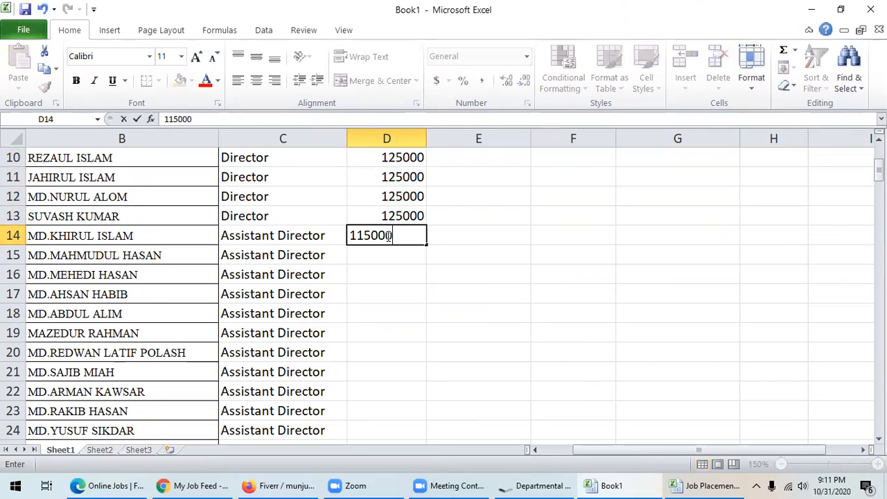
left_click(391, 279)
left_click(402, 237)
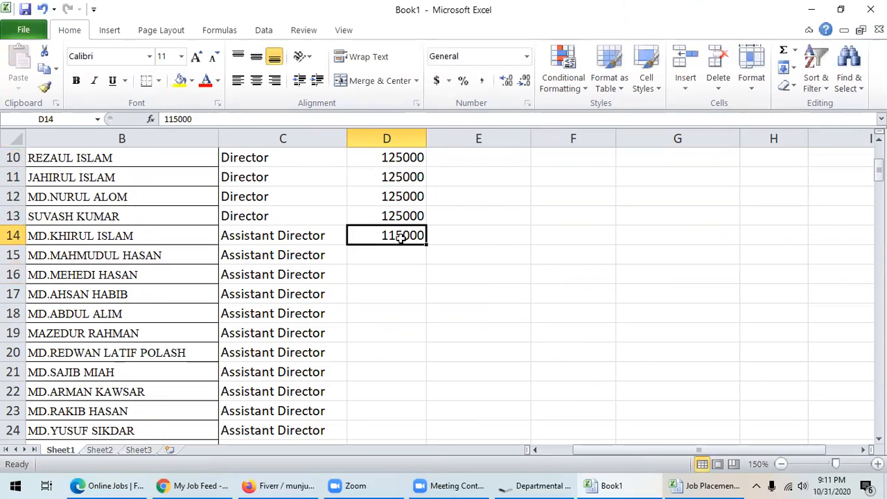
key("ctrl+c")
left_click_drag(398, 255, 398, 423)
key("ctrl+v")
scroll(439, 345, "down", 4)
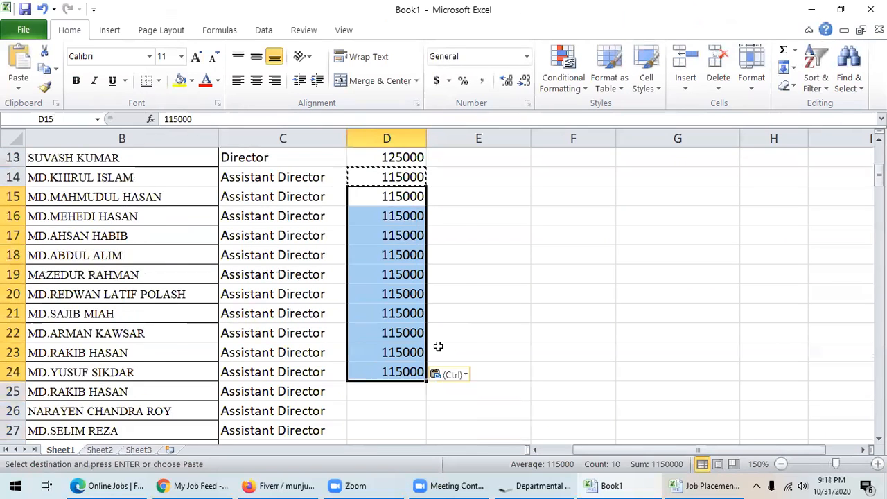
left_click_drag(394, 214, 384, 272)
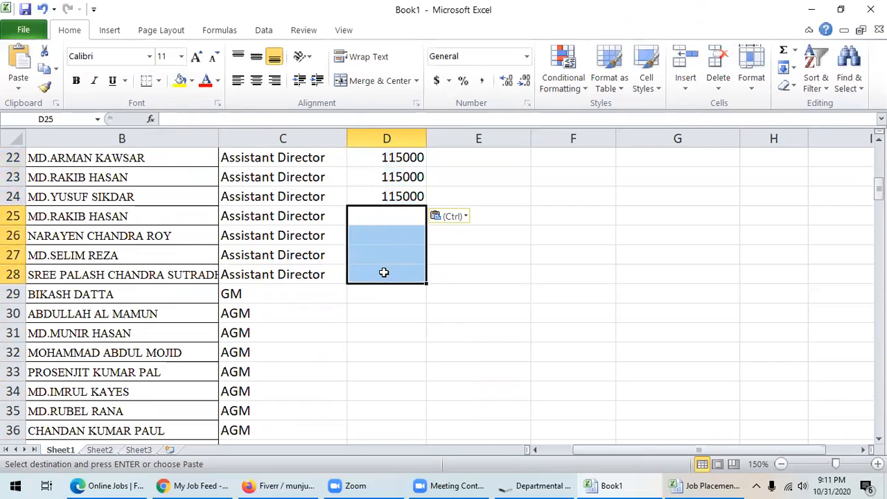
key("ctrl+v")
- Enter 110000 for the GM in D29 and 90000 from D30 through D43 for the AGMs
scroll(392, 269, "down", 1)
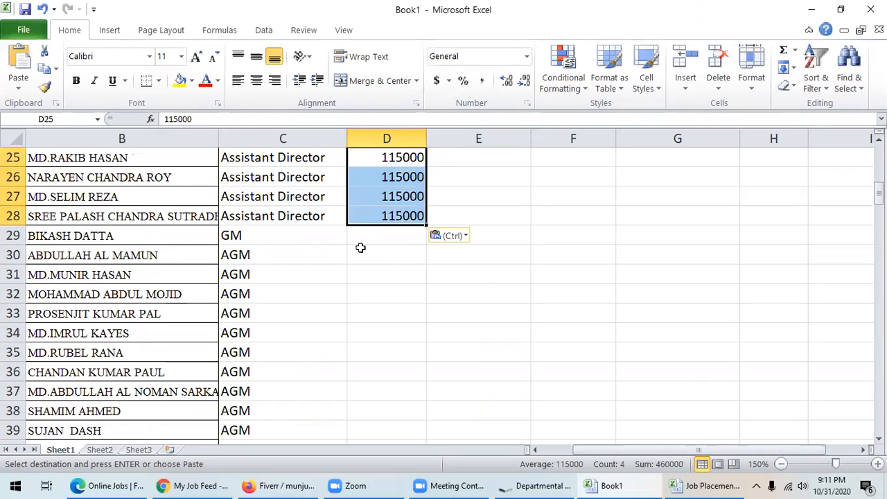
left_click(387, 237)
type("11000")
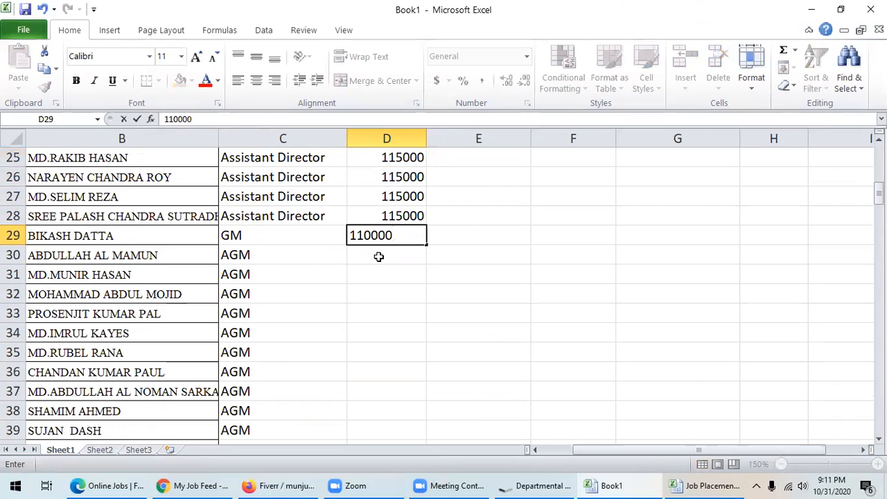
type("0")
left_click(381, 255)
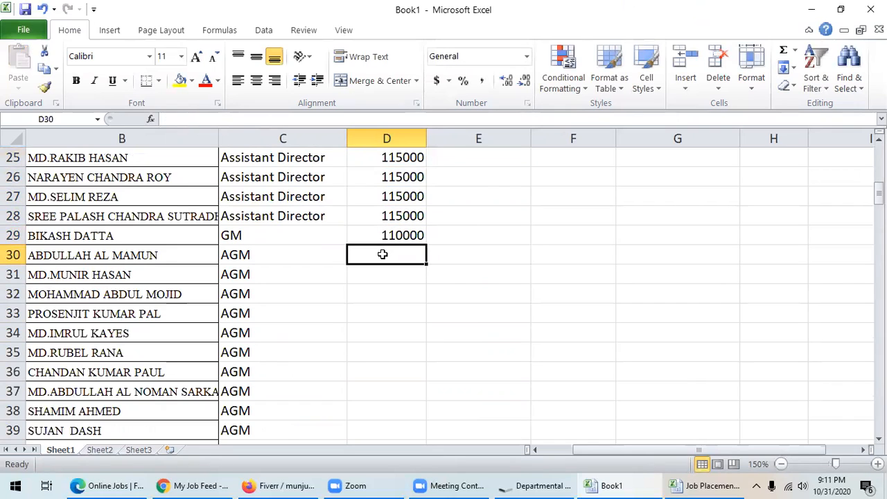
type("900")
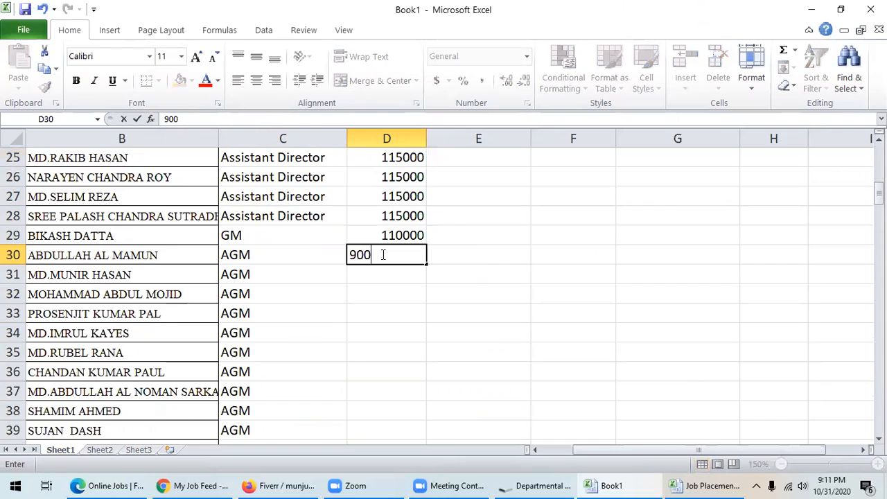
left_click(379, 275)
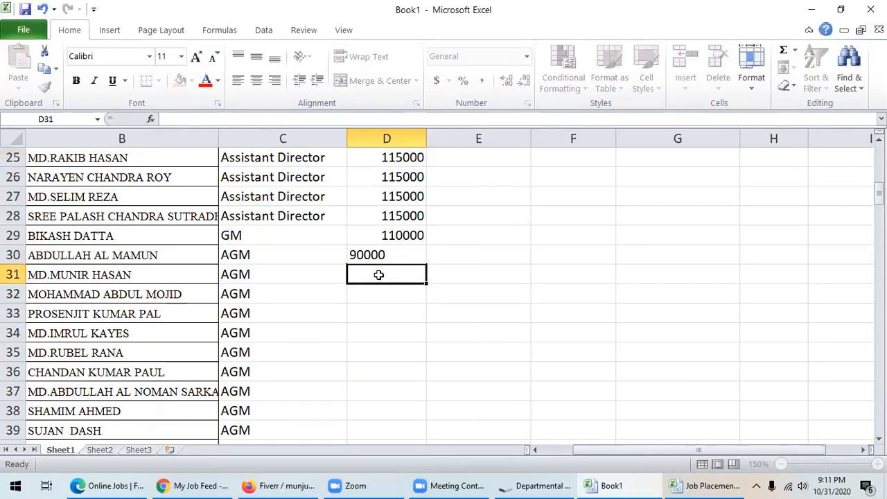
left_click(380, 257)
key("ctrl+c")
left_click_drag(400, 275, 405, 449)
left_click_drag(404, 449, 398, 370)
key("ctrl+v")
scroll(458, 331, "down", 4)
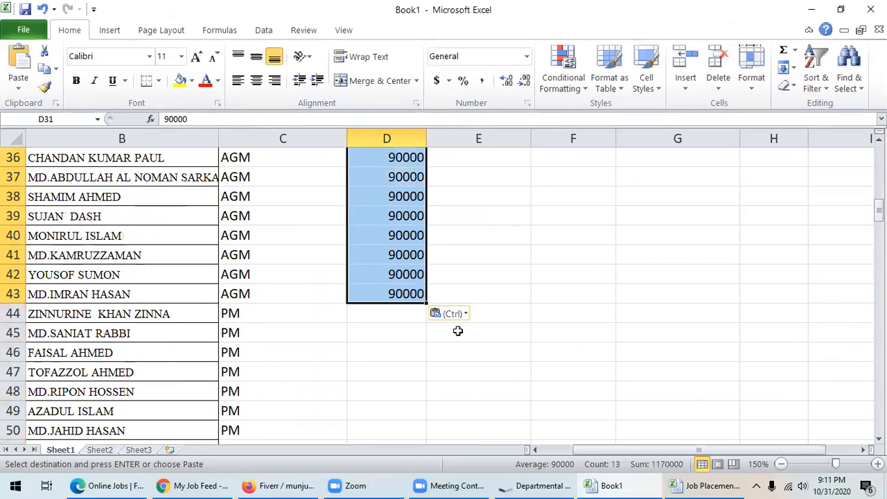
- Enter 70000 in D44 and paste it down the PM rows to D58
scroll(461, 329, "down", 1)
left_click(372, 261)
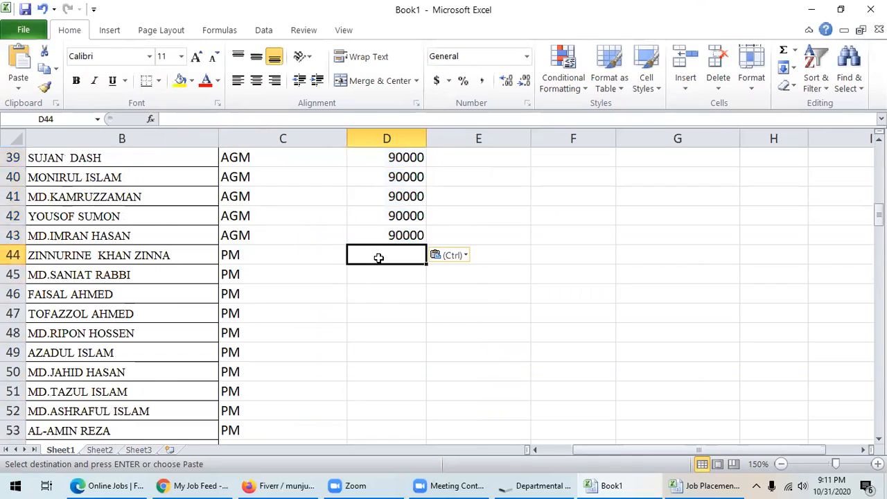
type("70000")
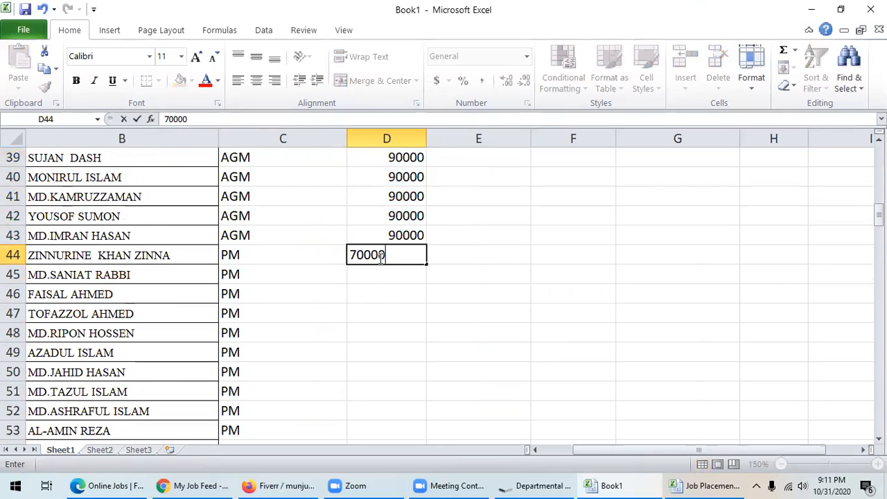
key("Return")
left_click(386, 258)
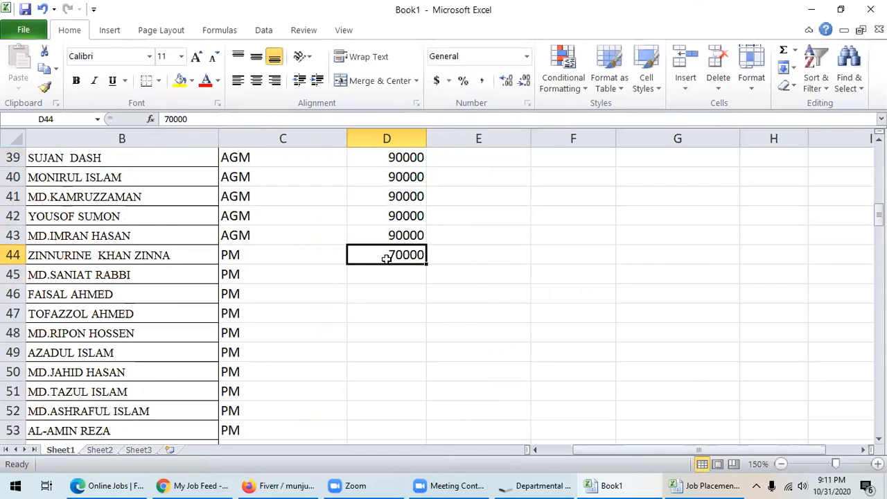
key("ctrl+c")
left_click_drag(390, 274, 366, 365)
key("ctrl+v")
- Enter 40000 in D59 and paste it into the remaining Incharge salary cells
scroll(384, 360, "down", 5)
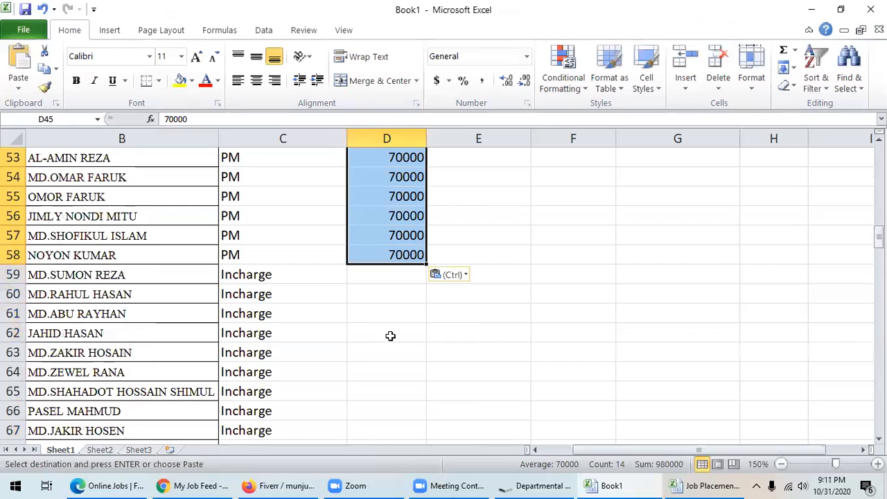
left_click(390, 276)
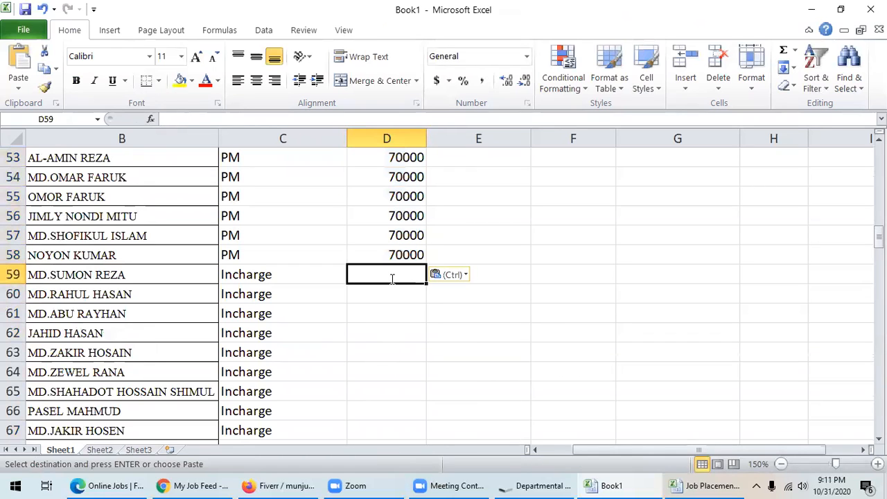
type("40000")
key("Return")
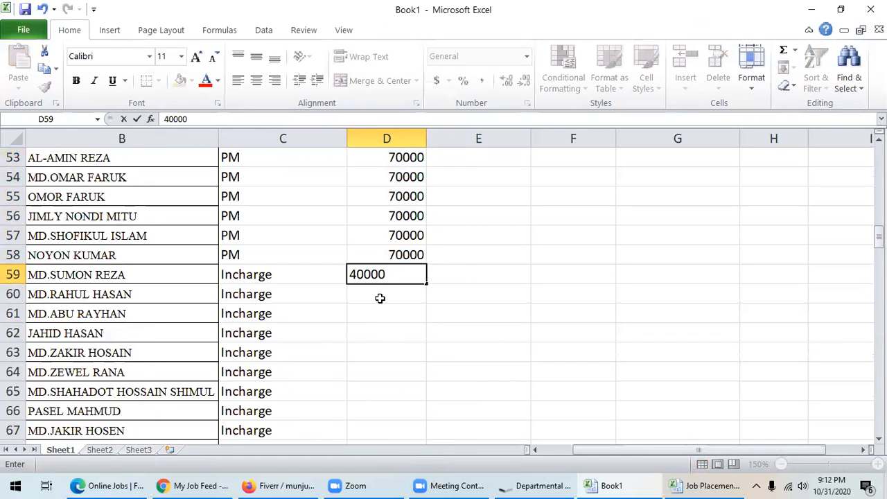
left_click(391, 275)
key("ctrl+c")
left_click_drag(381, 293, 376, 352)
key("ctrl+v")
- Enter 25000 in D70 and paste it into the Supervisor rows D71:D78
scroll(382, 337, "down", 2)
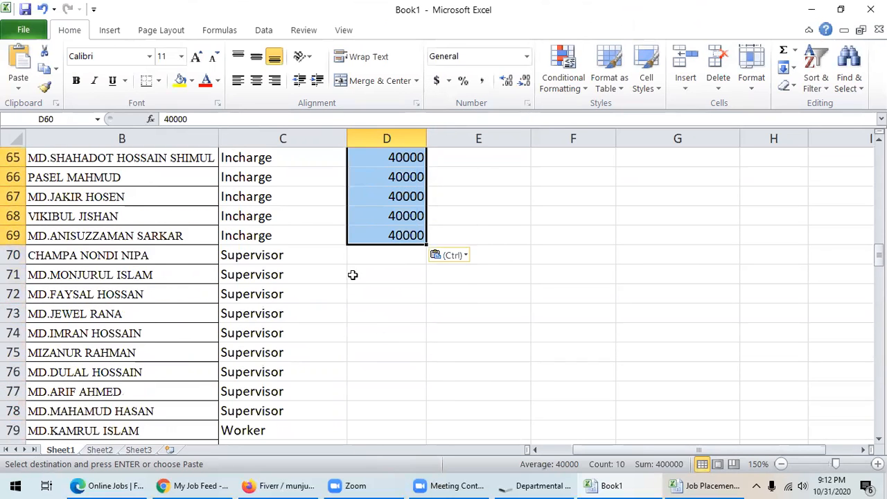
left_click(377, 259)
type("25000")
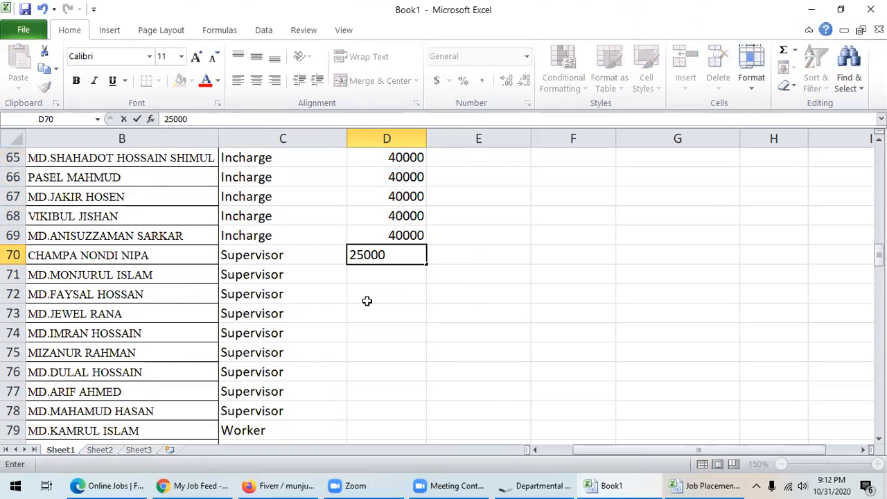
key("Return")
left_click(383, 255)
key("ctrl+c")
left_click_drag(383, 275, 385, 404)
key("ctrl+v")
- Enter Worker salaries 12500, 13000 and 14000 in D79, D80 and D81
scroll(388, 381, "down", 4)
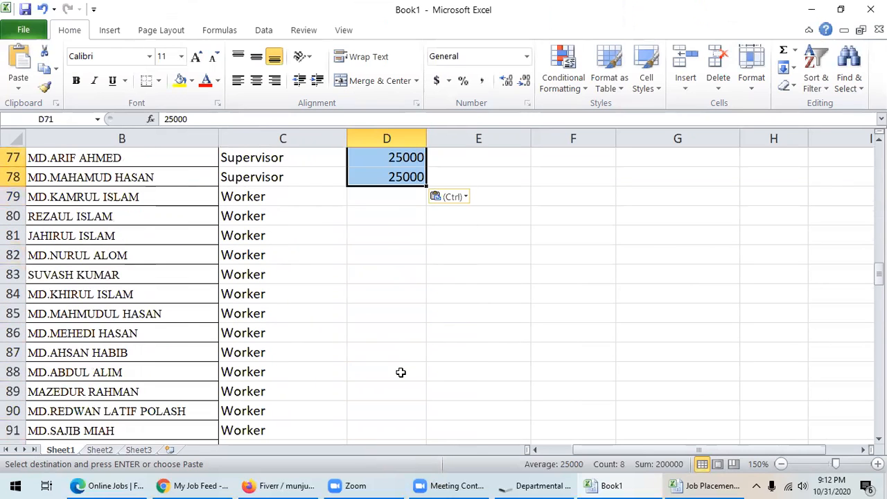
left_click(391, 199)
type("12500")
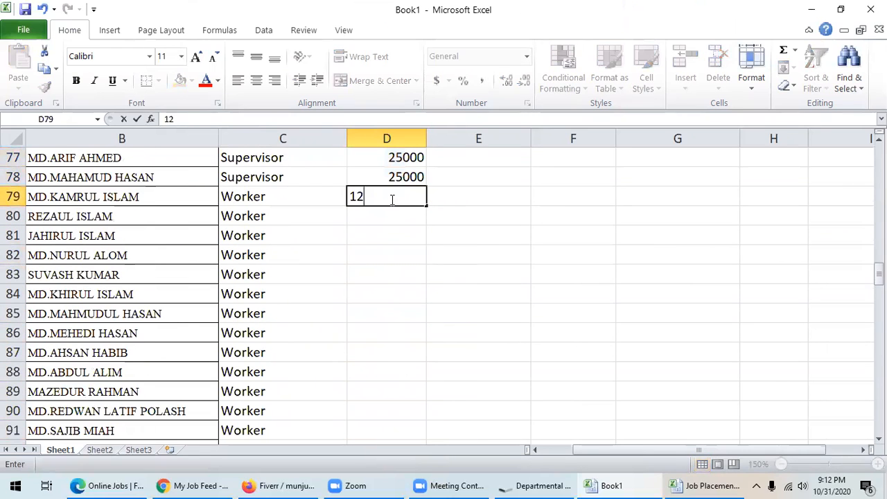
left_click(376, 224)
type("13000")
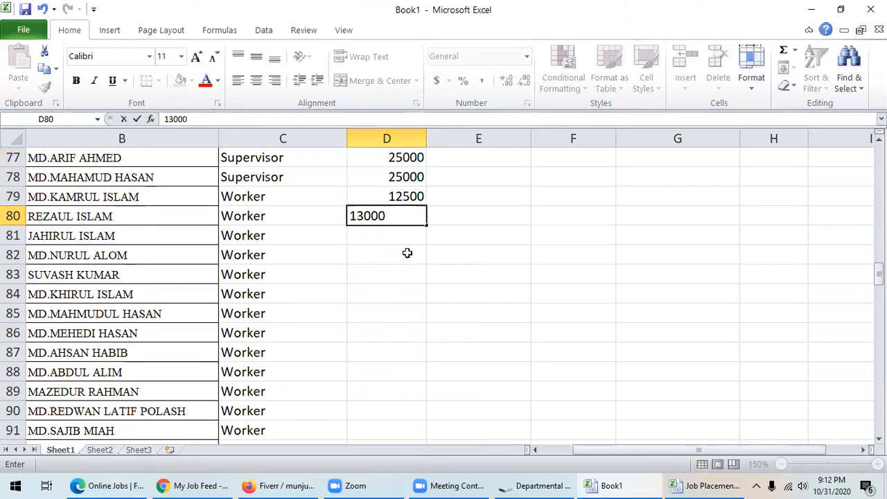
left_click(383, 235)
type("14000")
left_click(382, 261)
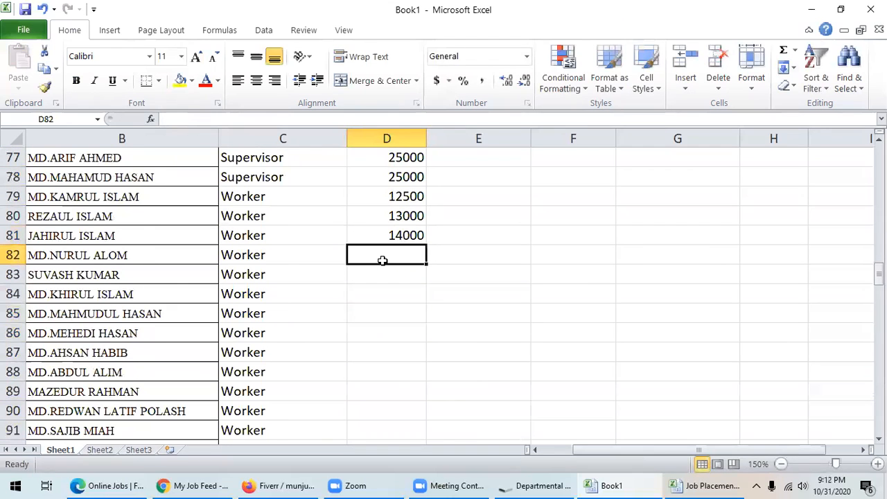
- Enter 11500 in D82 and paste it down the remaining Worker rows to row 143
type("11500")
left_click(390, 282)
left_click(394, 256)
key("ctrl+c")
left_click_drag(394, 266, 363, 299)
key("ctrl+v")
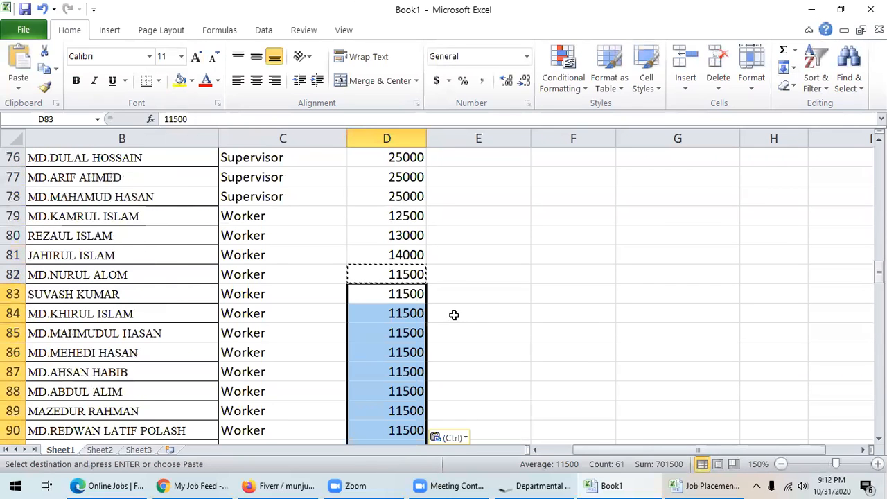
left_click(375, 219)
scroll(485, 265, "up", 7)
scroll(485, 265, "up", 18)
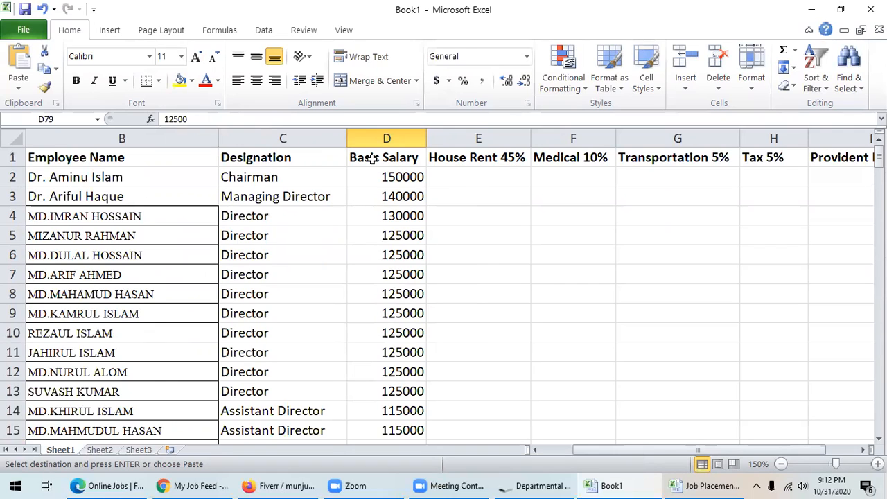
- Enter =D2*45% in E2, giving the Chairman's house rent of 67500
left_click(442, 178)
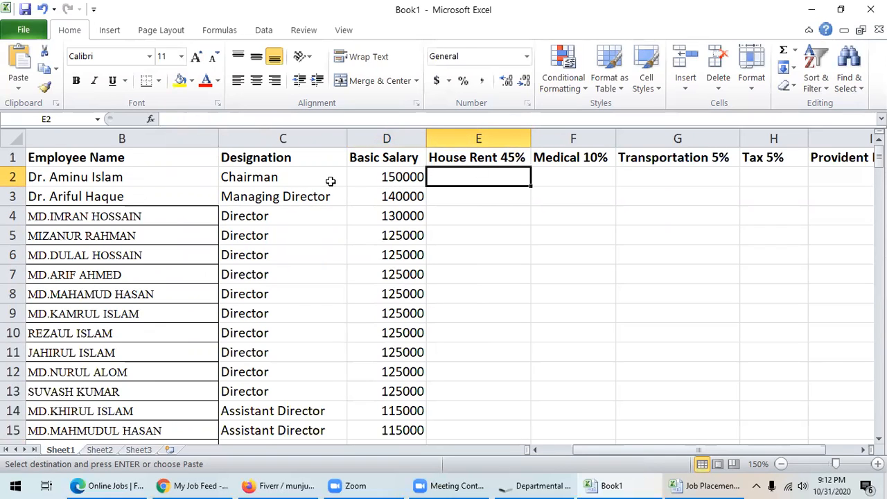
double_click(438, 174)
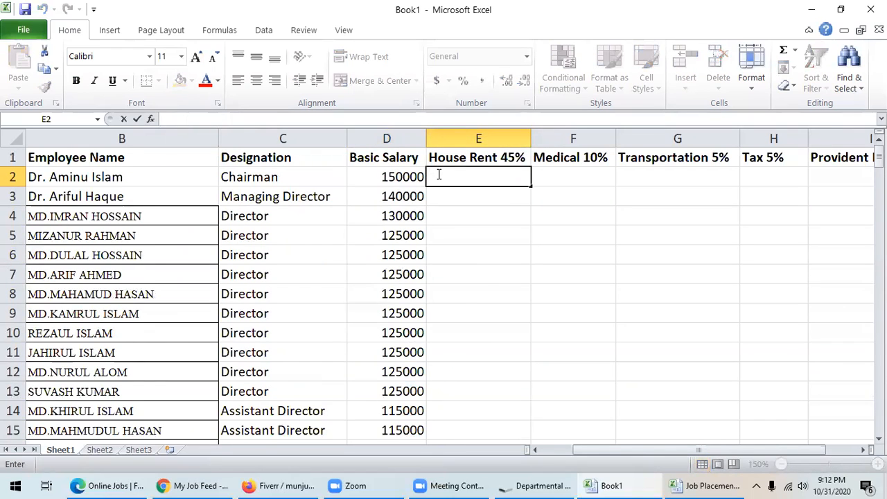
type("=")
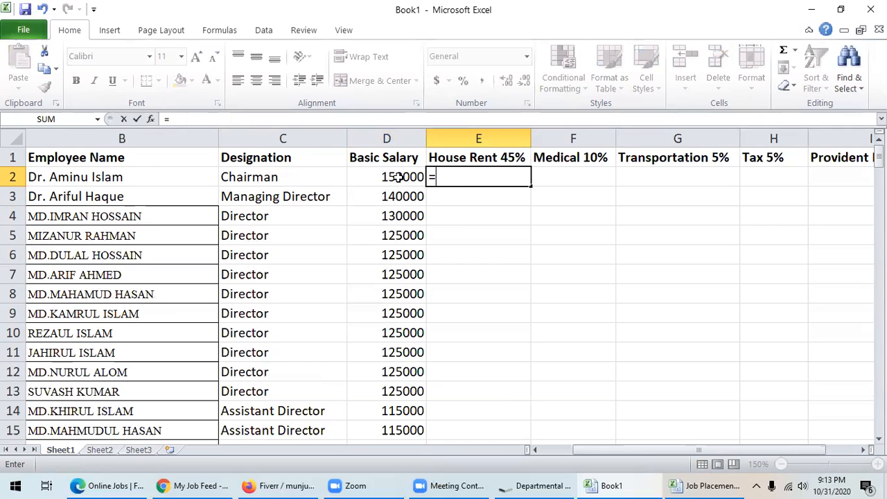
left_click(399, 177)
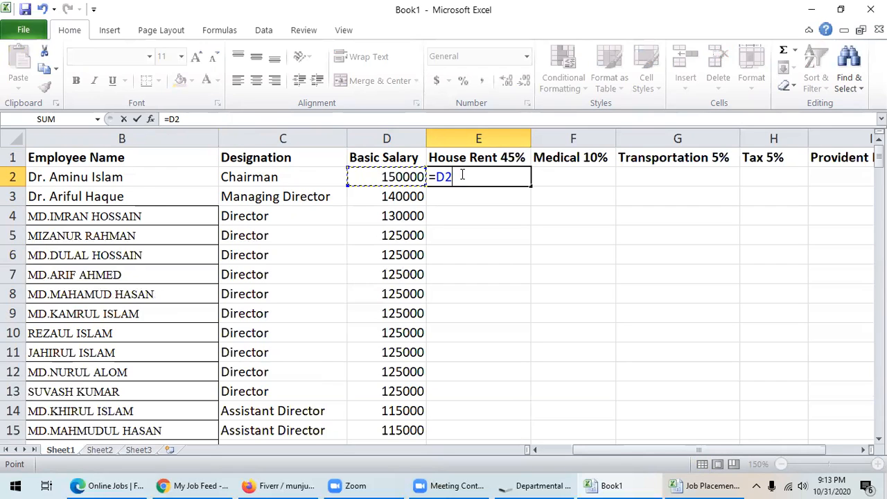
type("*45")
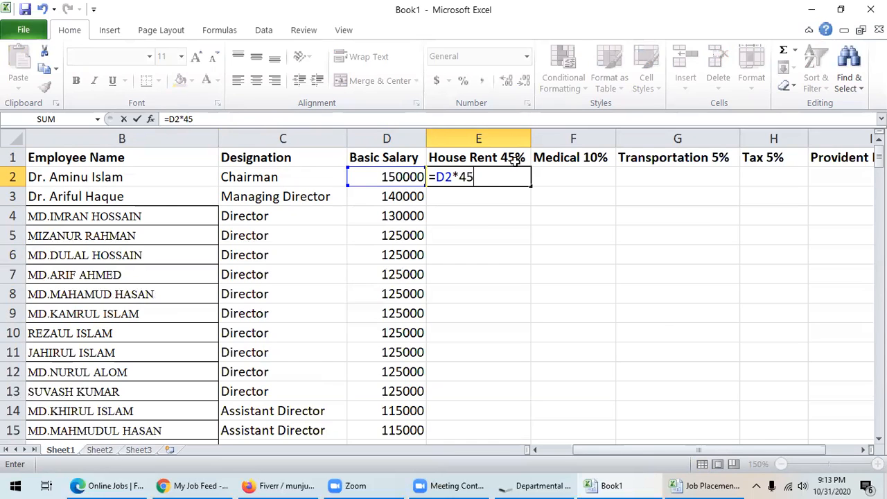
type("%")
key("Return")
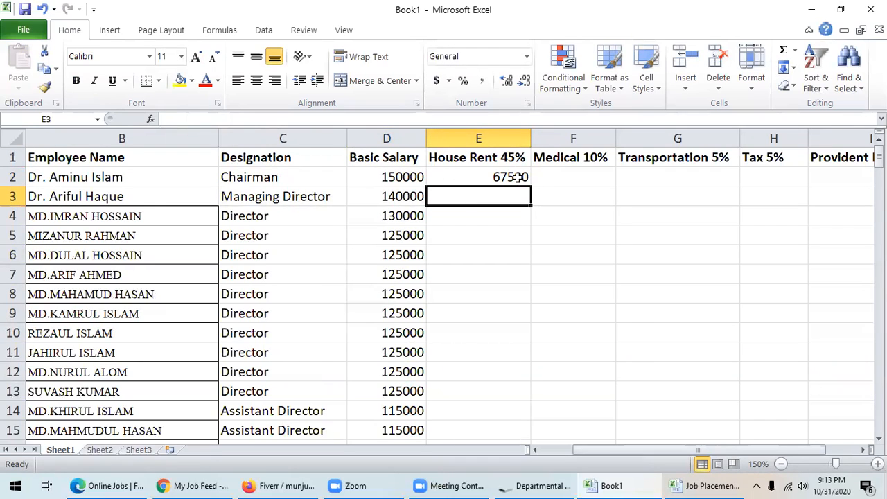
left_click(511, 178)
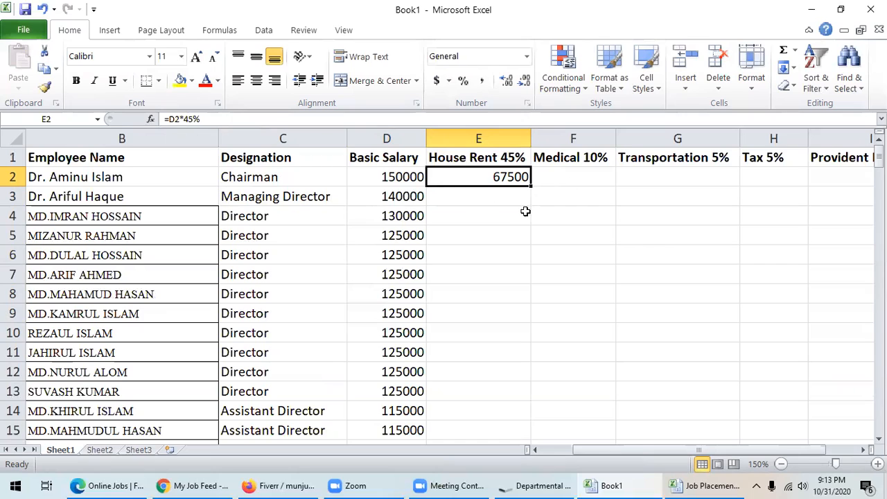
- Fill the =D2*45% house rent formula from E2 down to row 143
left_click_drag(529, 185, 500, 260)
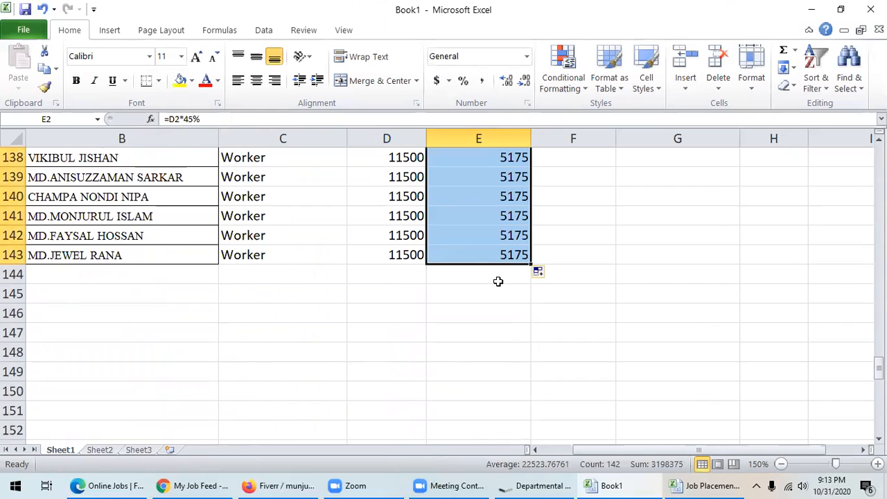
scroll(498, 280, "up", 20)
scroll(498, 281, "up", 20)
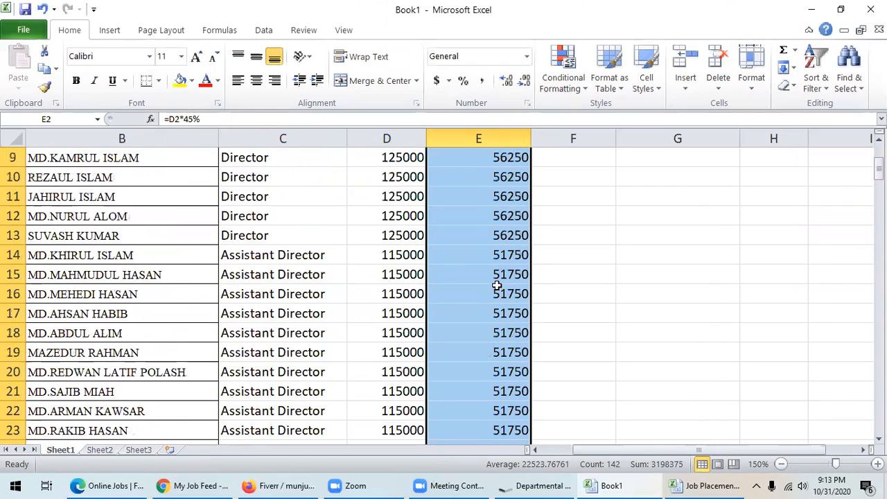
left_click(499, 179)
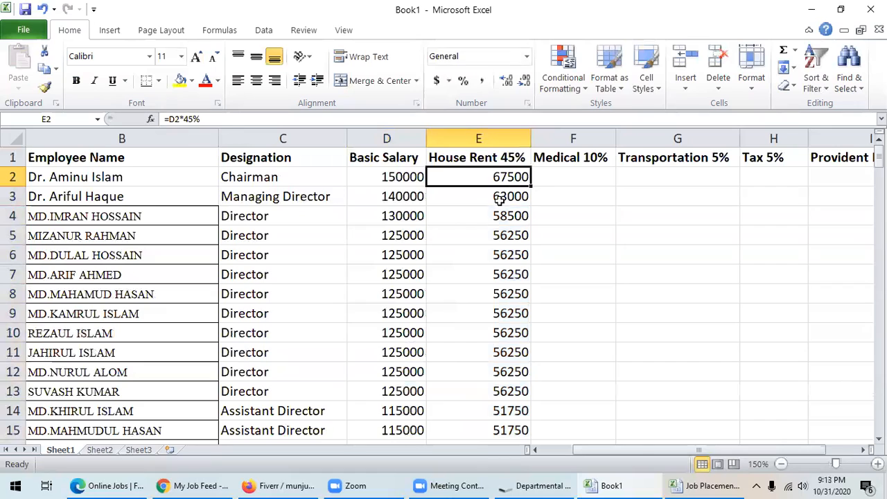
left_click(566, 176)
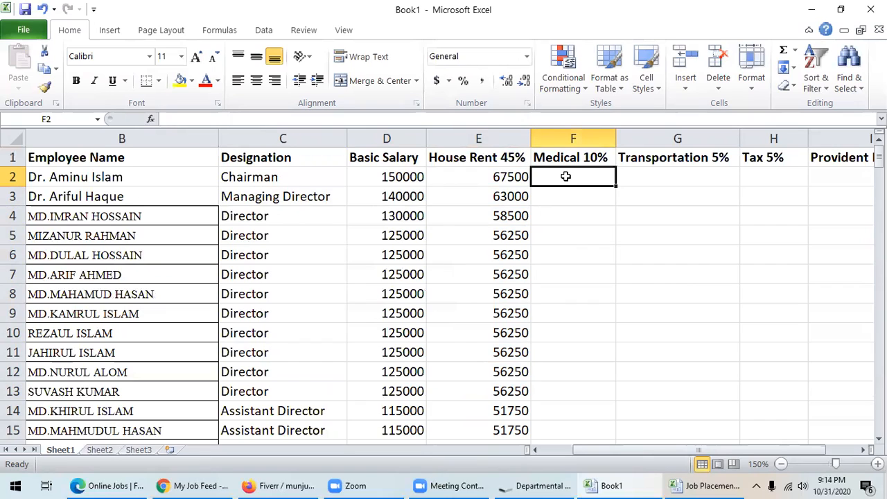
type("=")
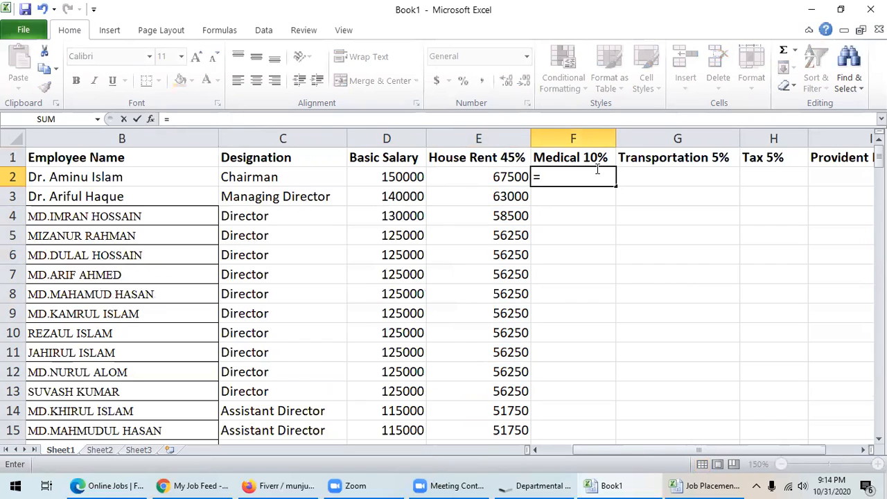
- Complete =D2*10% in F2 and fill it down to row 143, starting at 15000
left_click(399, 178)
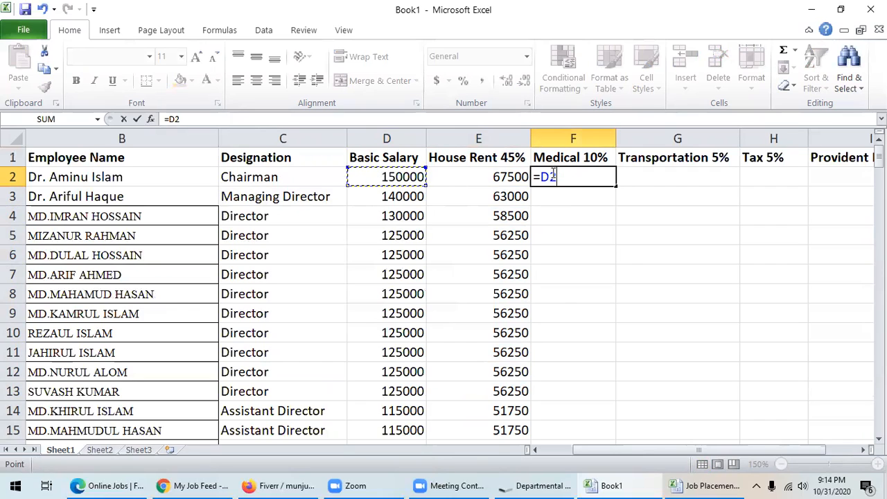
type("*10")
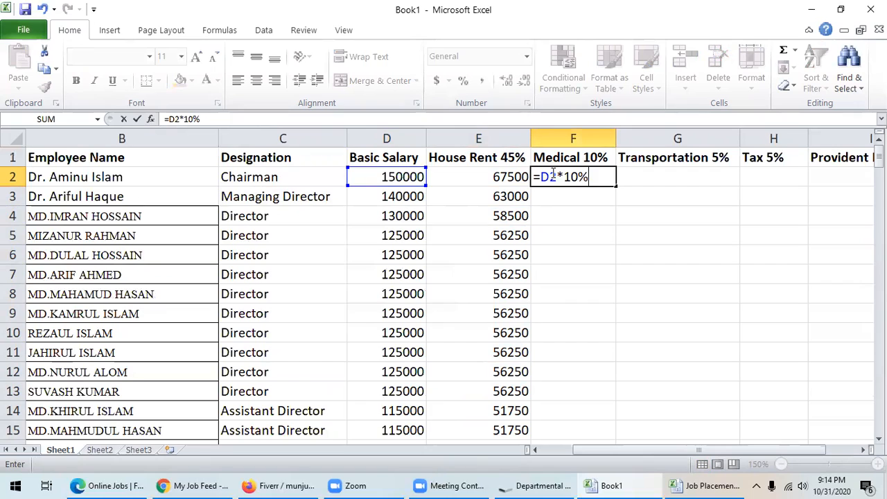
type("%")
key("Return")
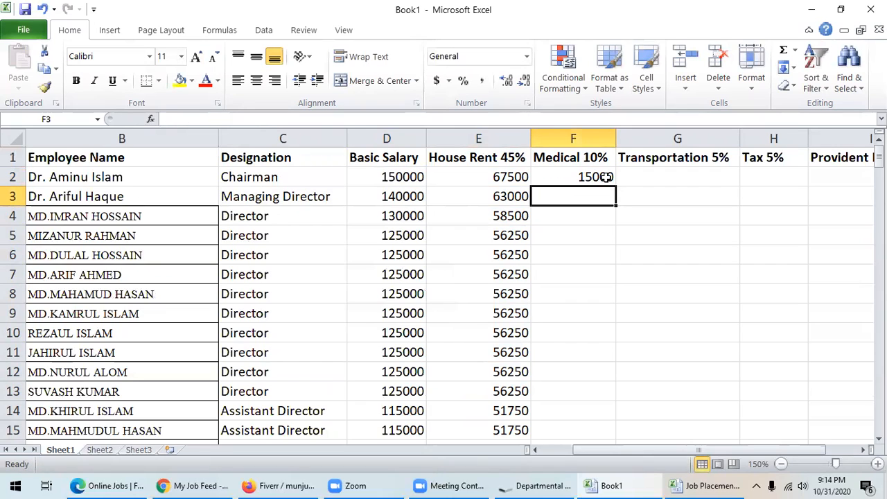
left_click(609, 178)
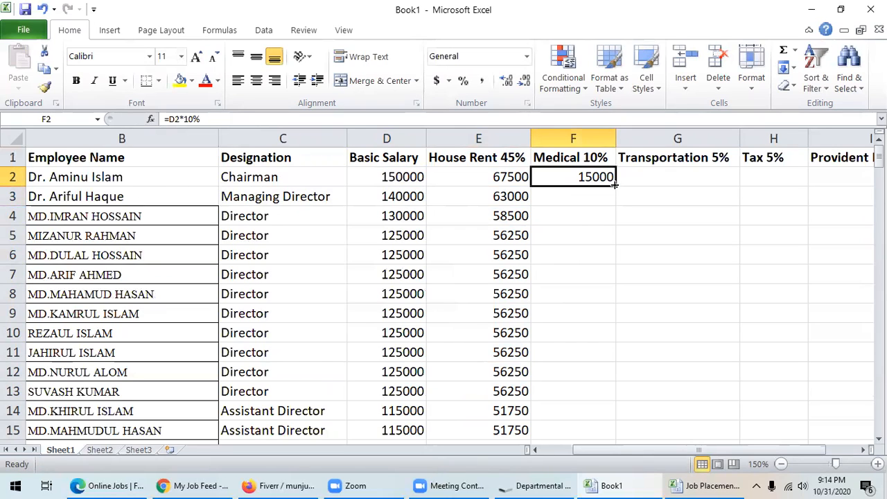
left_click_drag(615, 184, 595, 261)
scroll(555, 344, "up", 20)
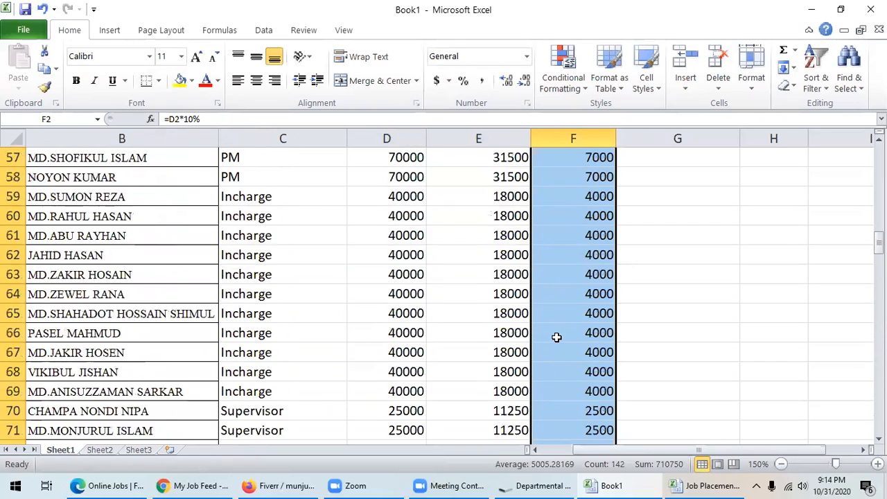
scroll(557, 338, "up", 11)
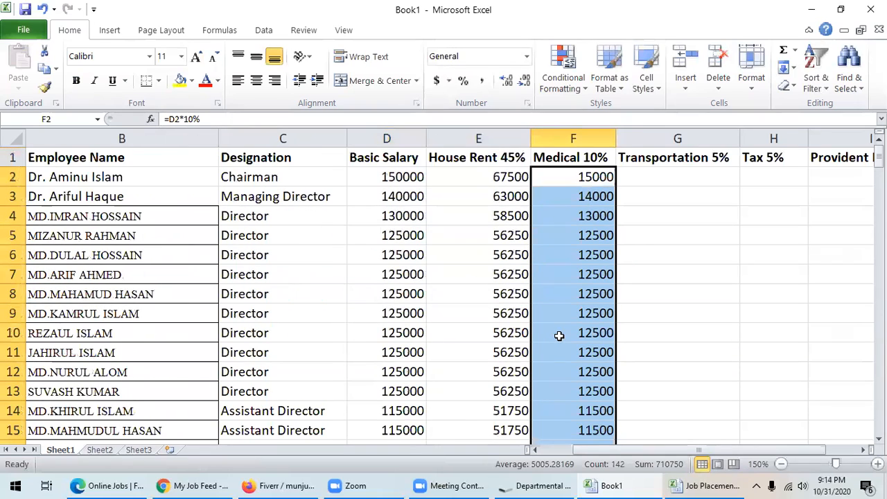
- Enter =D2*5% in G2 for the Chairman's 7500 transportation allowance
left_click(686, 176)
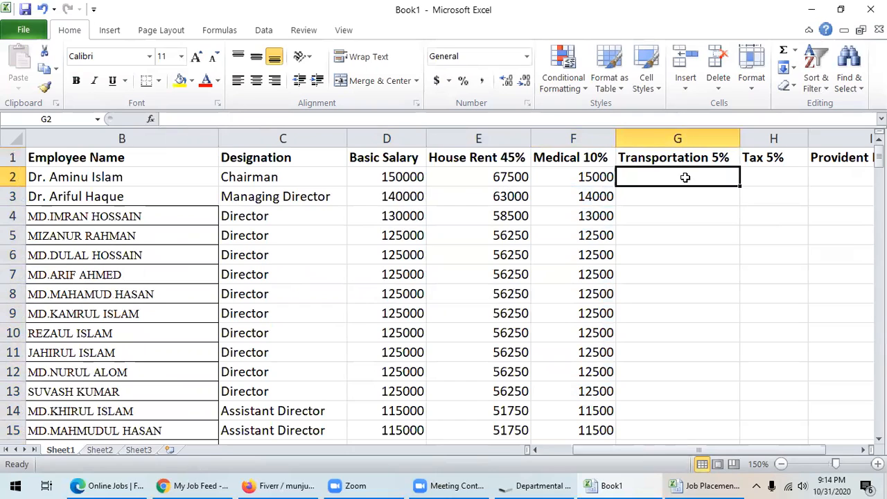
type("+")
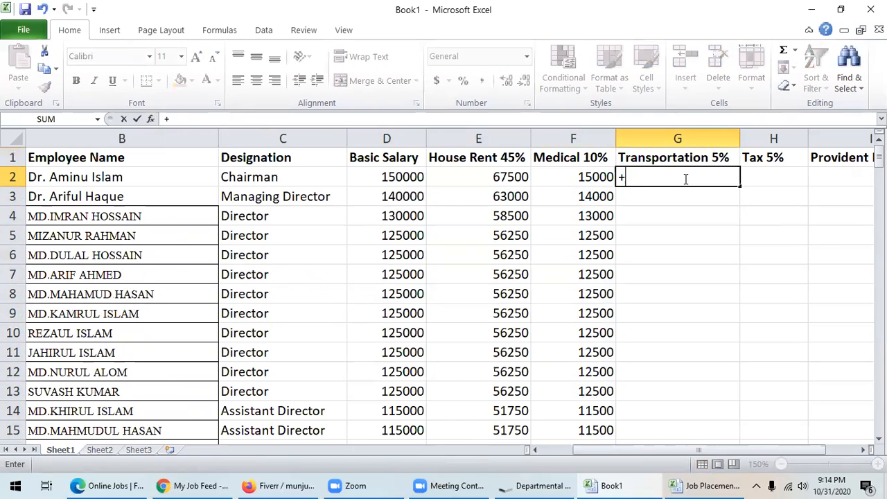
key("BackSpace")
type("=")
left_click(391, 178)
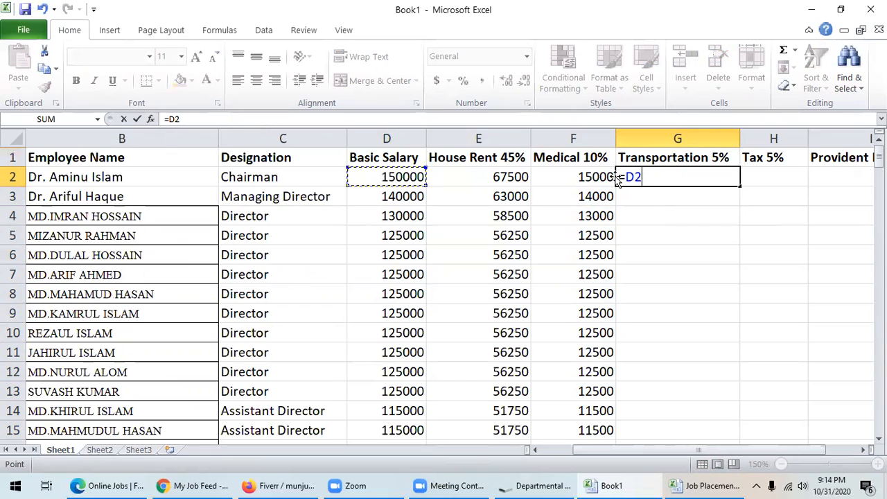
type("*5%")
key("Return")
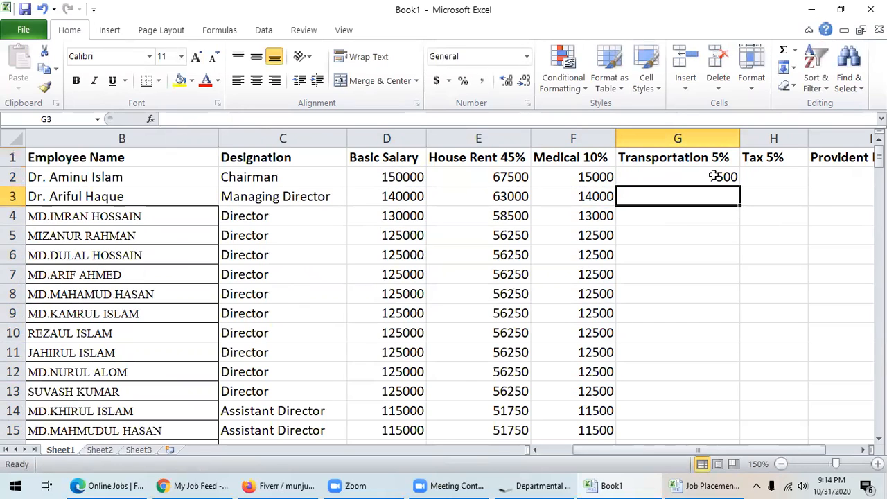
- Fill the G2 transportation formula down to row 143, giving 575 for workers
left_click(714, 176)
left_click_drag(744, 185, 691, 305)
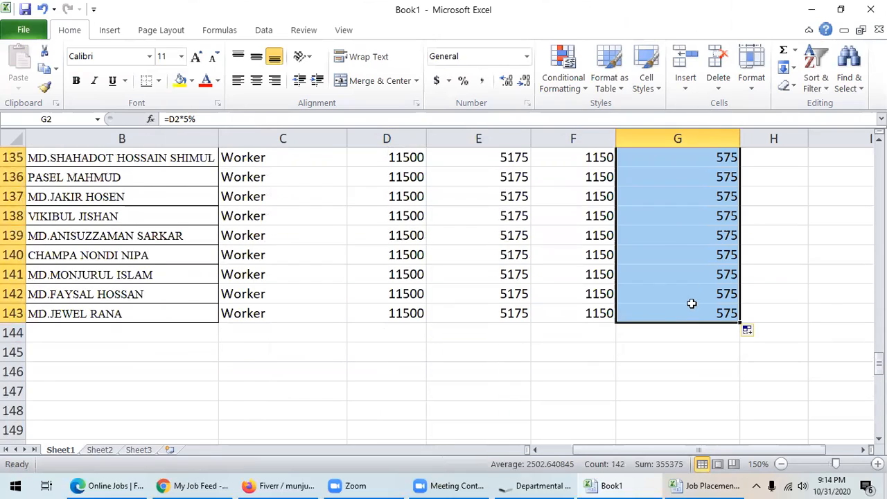
scroll(681, 250, "up", 7)
scroll(681, 250, "up", 19)
left_click_drag(878, 241, 878, 156)
left_click(776, 178)
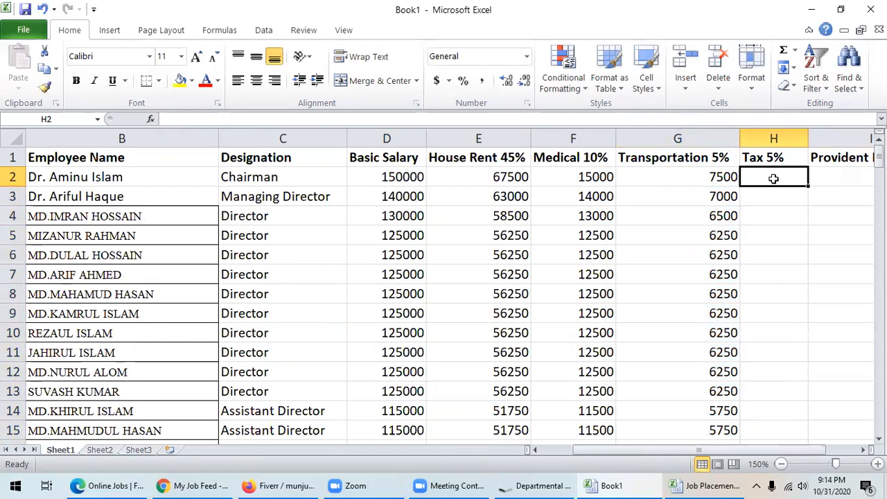
- Enter =D2*5% in H2 and fill it down to row 143, from 7500 to 575
type("=")
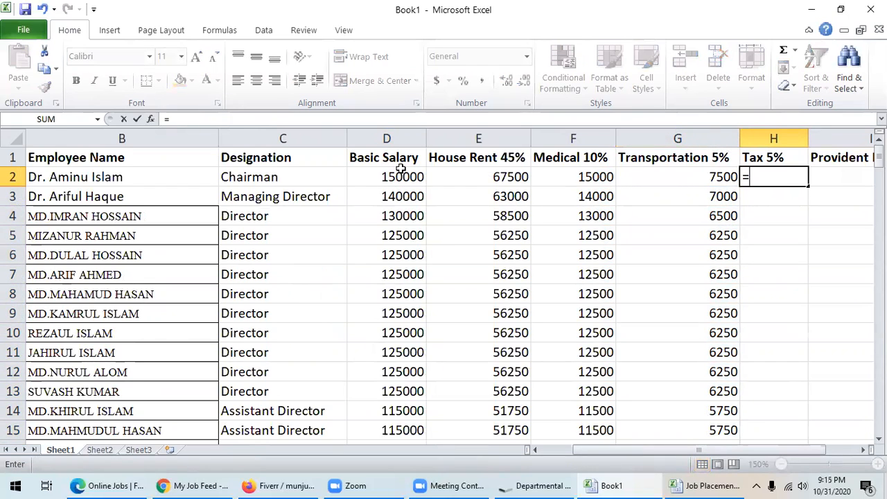
left_click(396, 178)
type("*5%")
key("Return")
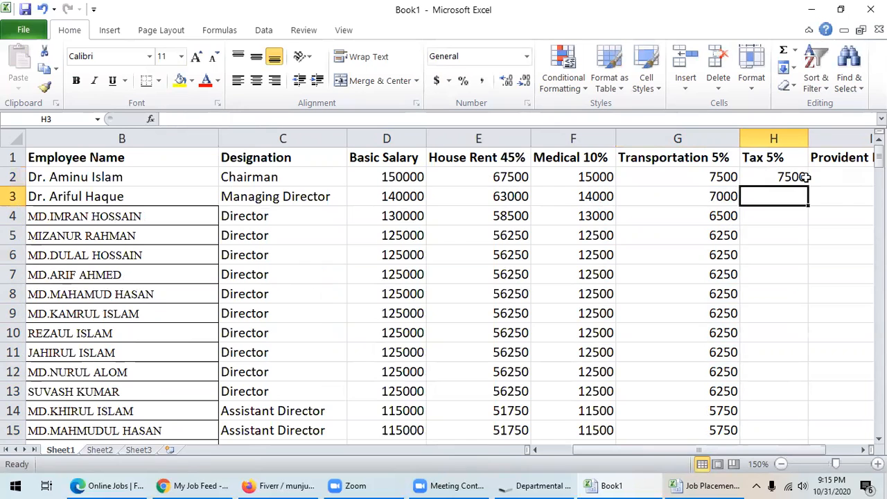
left_click(804, 180)
left_click_drag(806, 186, 757, 277)
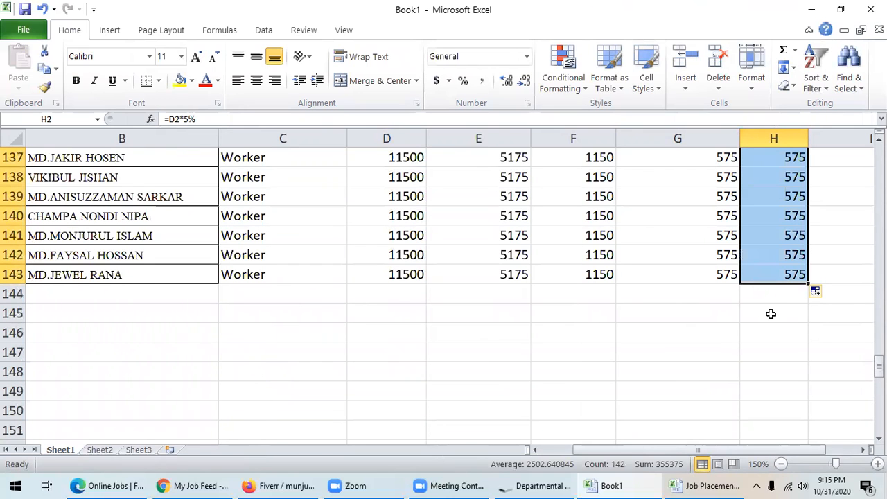
scroll(771, 314, "up", 20)
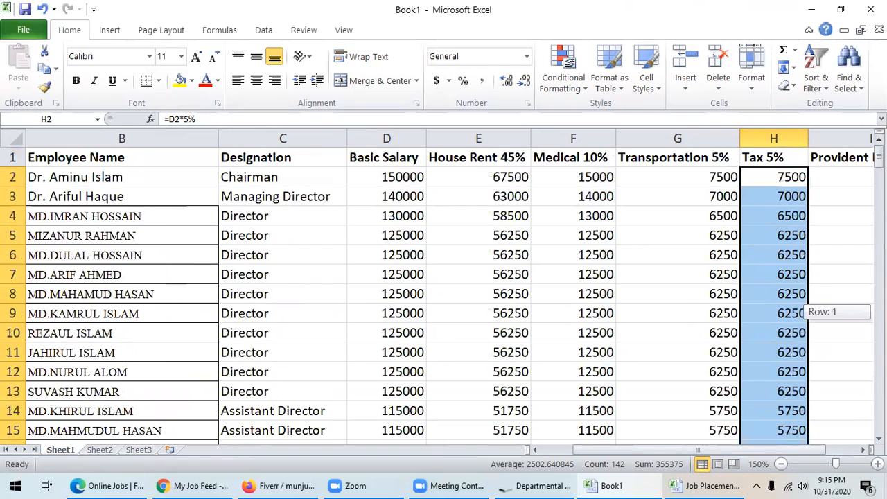
left_click(863, 450)
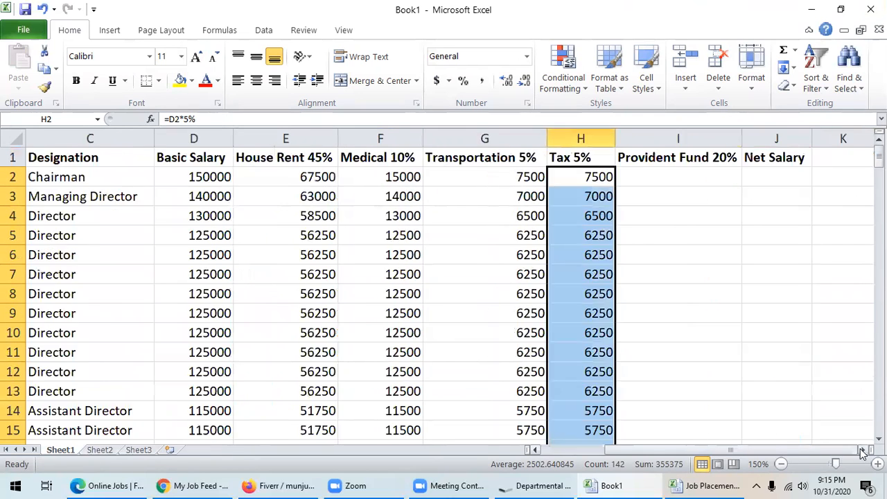
- Enter =D2*20% in I2, giving the Chairman's 30000 provident fund
left_click(863, 450)
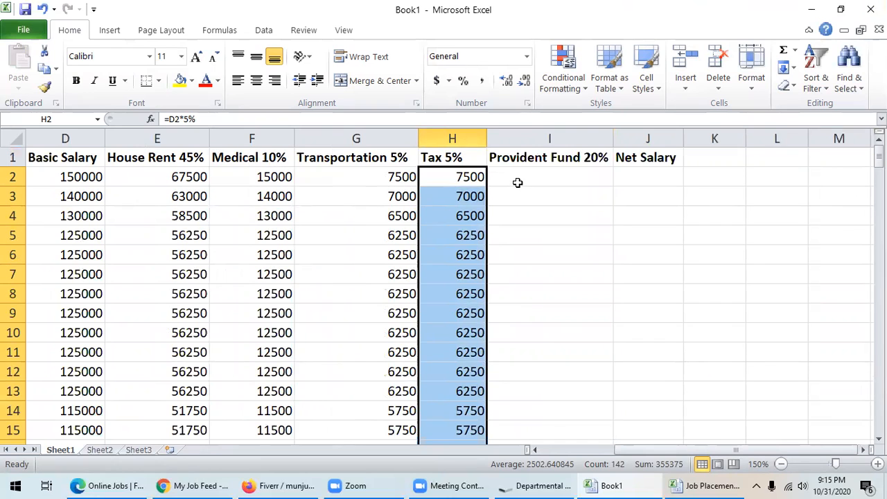
left_click(517, 183)
type("=")
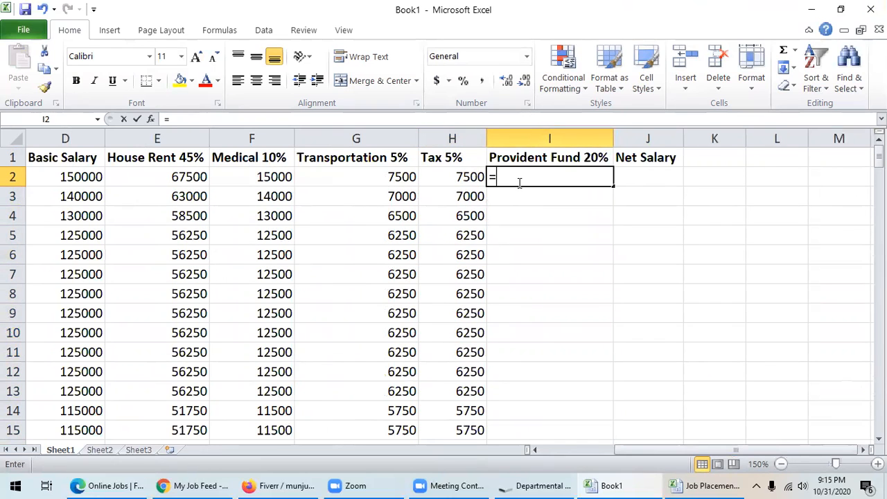
left_click(67, 178)
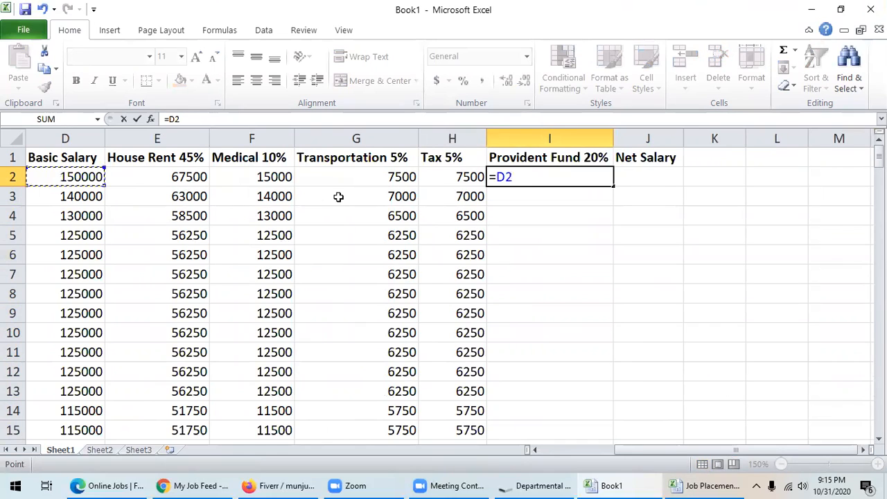
type("*20%")
key("Return")
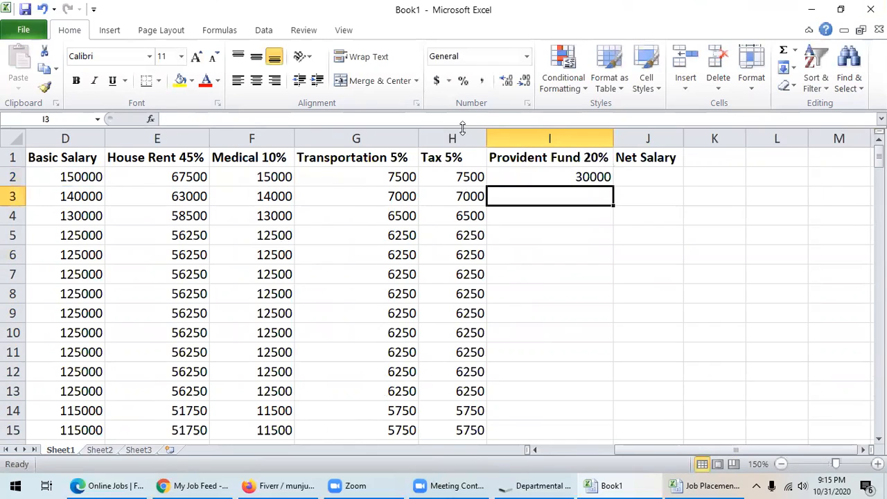
- Fill the I2 provident fund formula down to row 143, ending at 2300
left_click(580, 179)
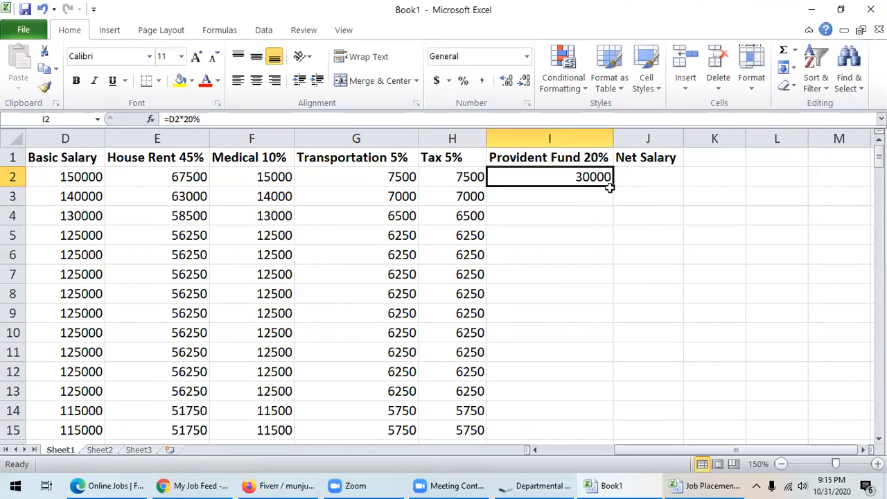
left_click_drag(613, 184, 557, 284)
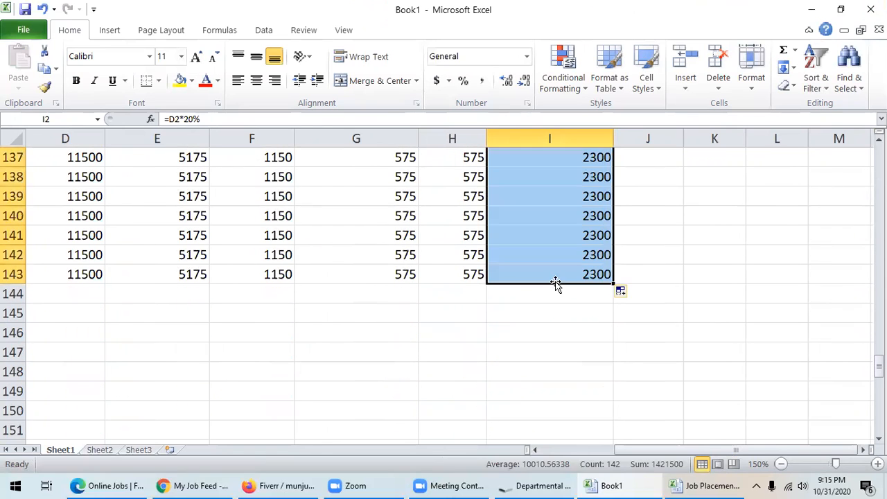
scroll(582, 298, "up", 20)
scroll(582, 297, "up", 17)
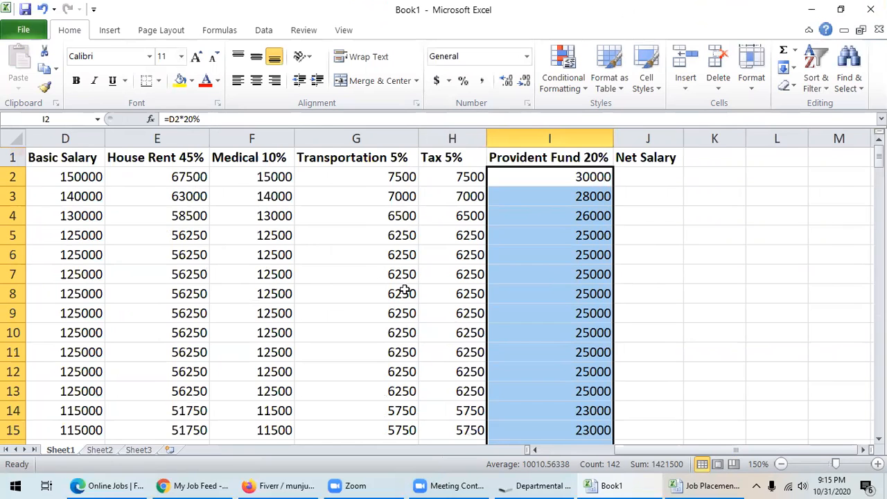
scroll(594, 451, "left", 3)
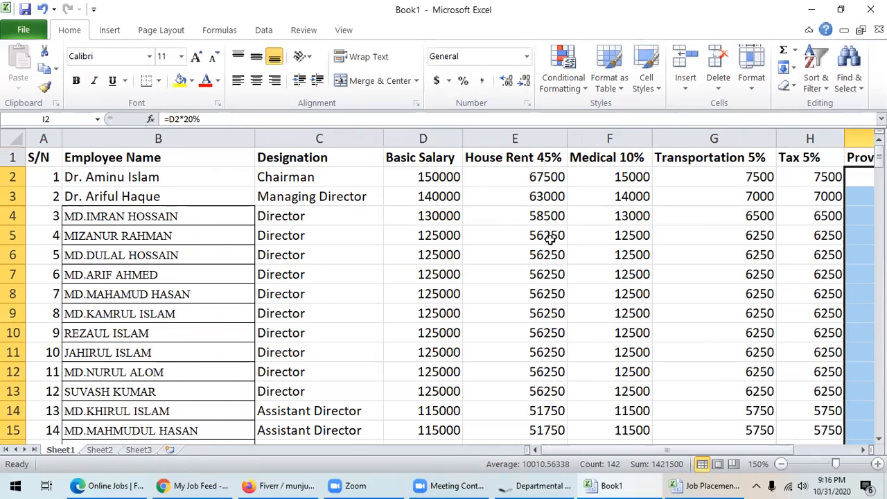
scroll(550, 239, "down", 2)
left_click(863, 450)
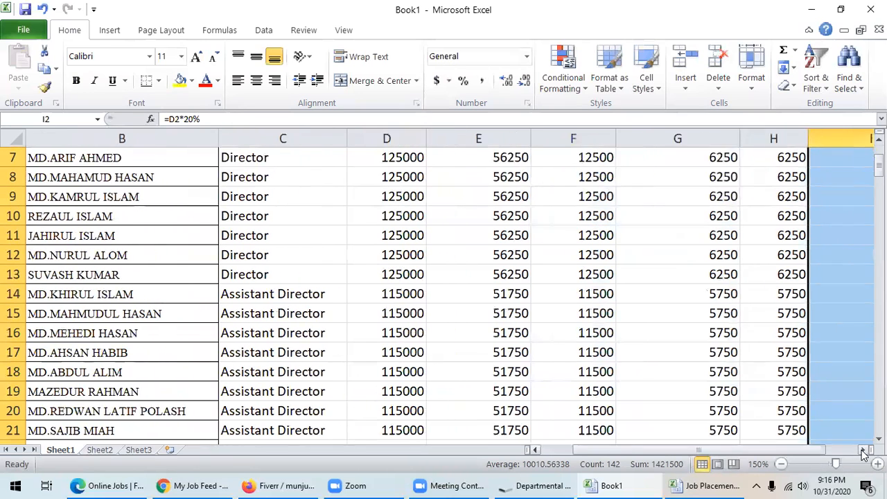
left_click(863, 450)
left_click(863, 450)
left_click(648, 316)
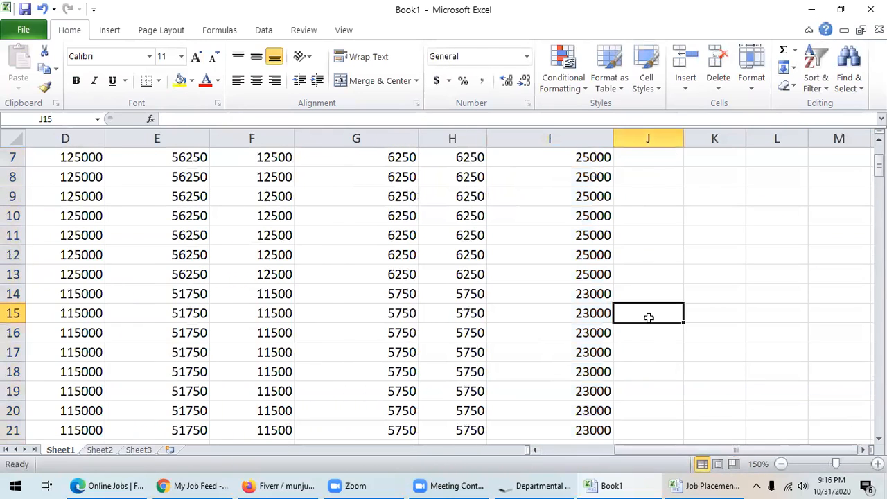
- Start J2's Net Salary formula by summing D2, E2, F2 and G2
scroll(659, 317, "up", 2)
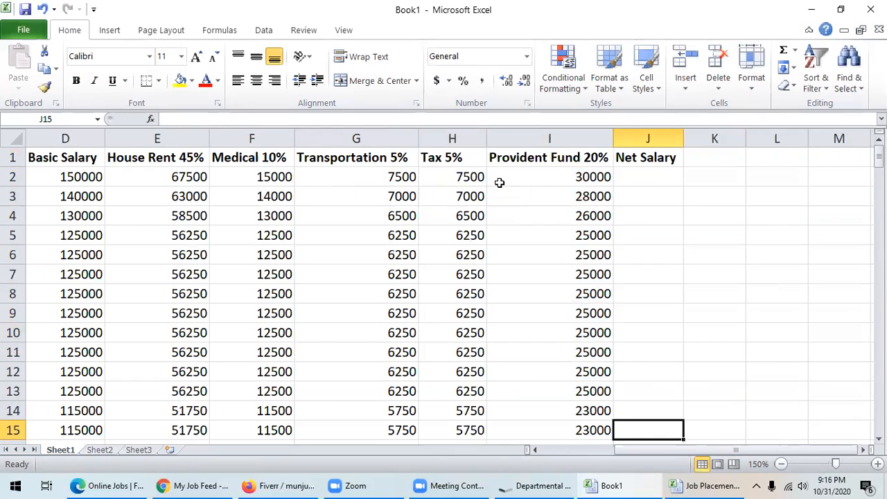
left_click(626, 176)
type("=")
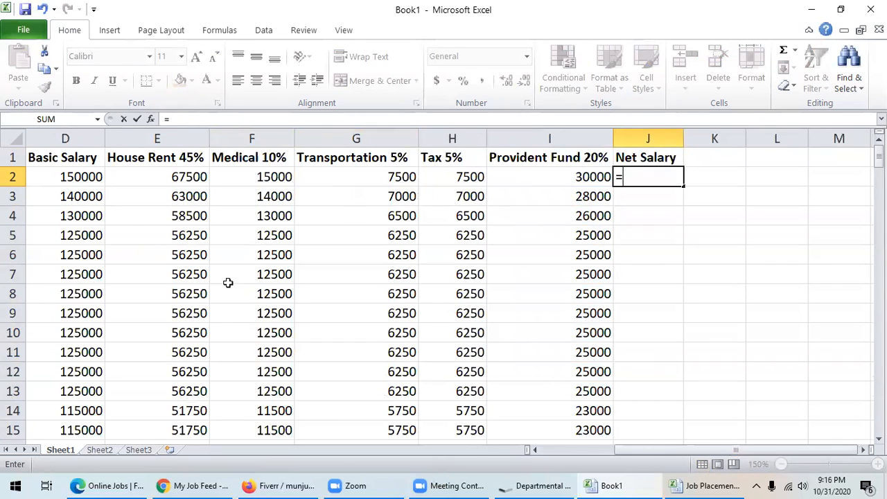
left_click(81, 176)
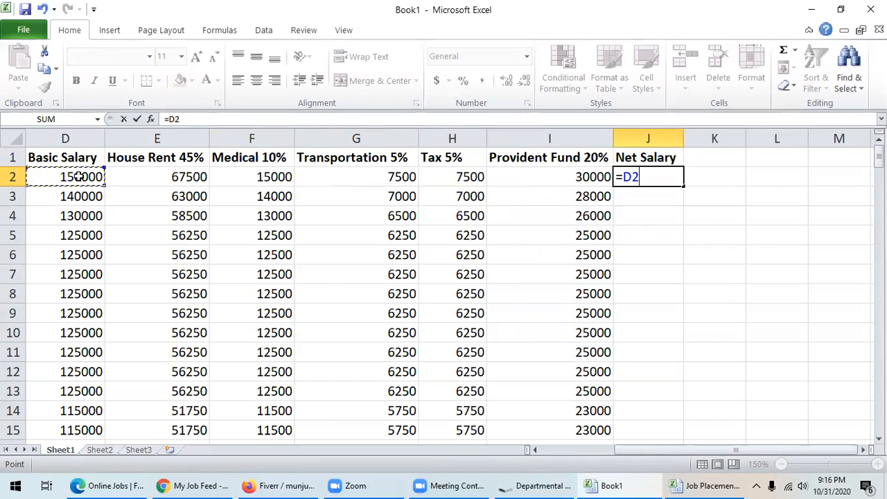
type("+")
left_click(183, 177)
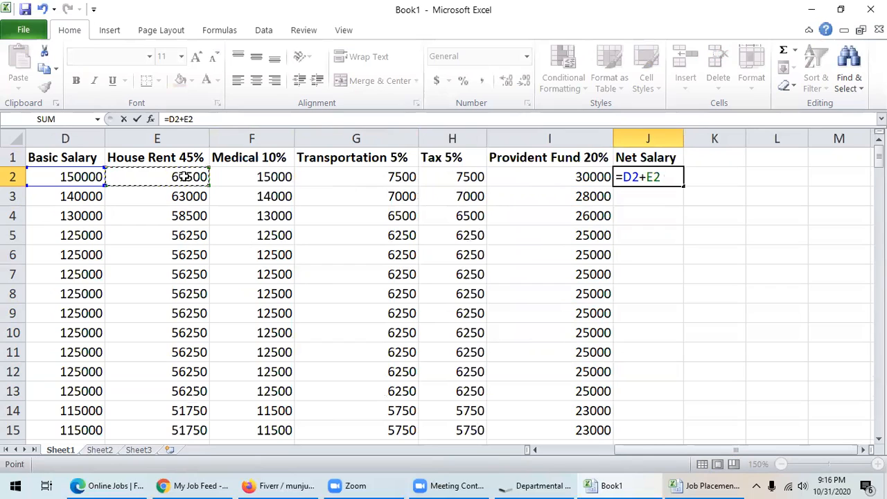
type("+")
left_click(259, 178)
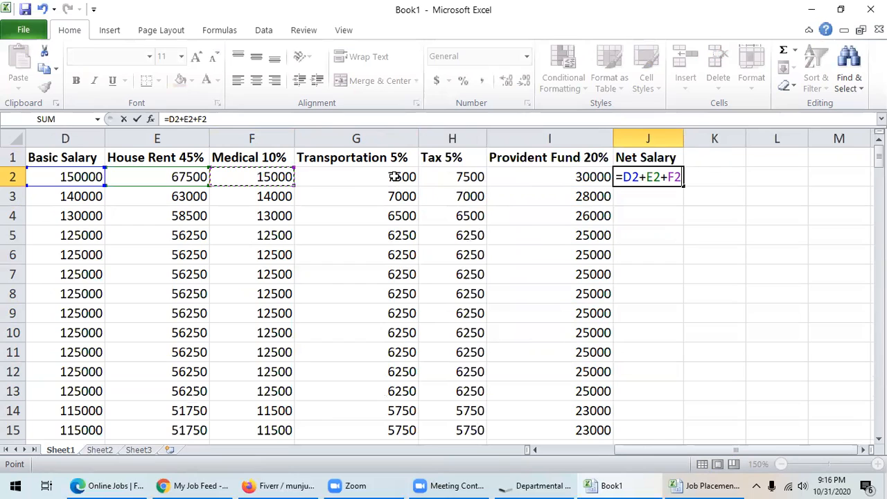
type("+")
left_click(395, 177)
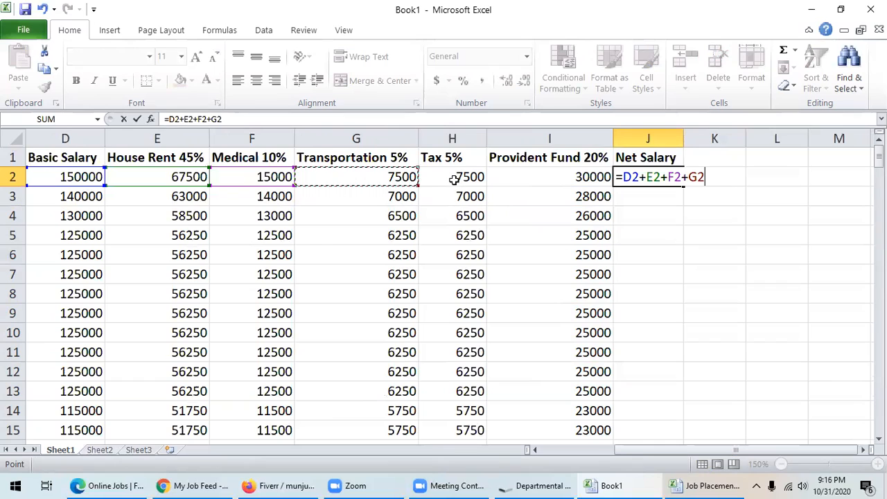
- Subtract H2 and I2 to finish =D2+E2+F2+G2-H2-I2, giving 202500
type("-")
left_click(458, 177)
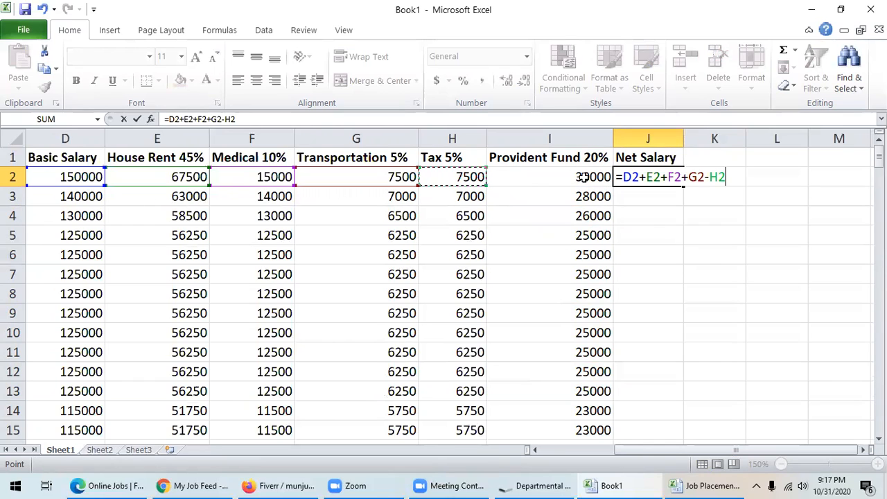
type("-")
left_click(580, 177)
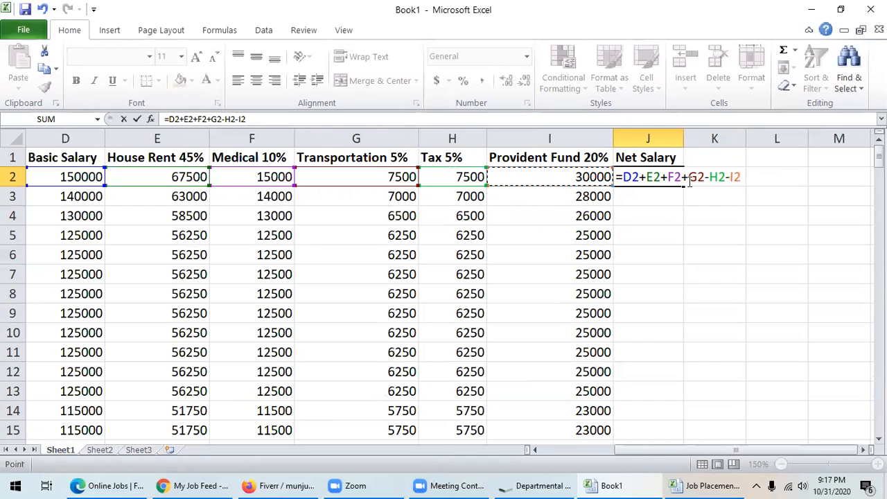
key("Return")
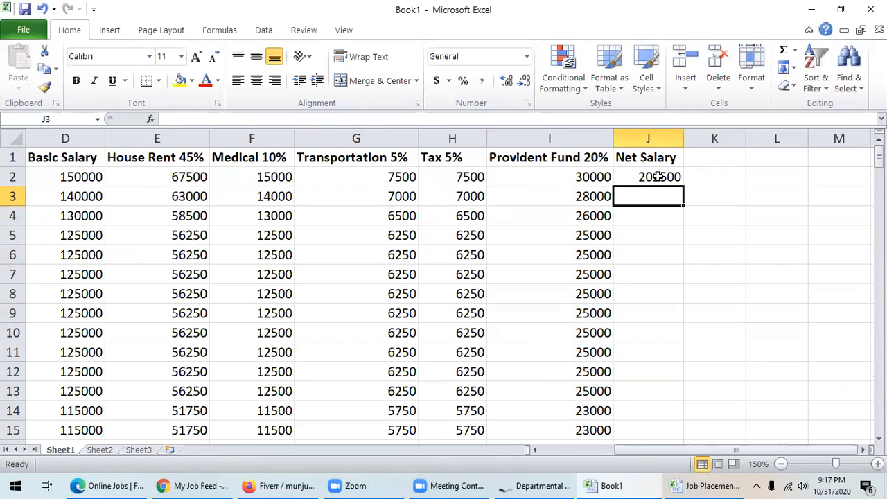
- Copy J2's Net Salary formula =D2+E2+F2+G2-H2-I2 down to J143
left_click(659, 177)
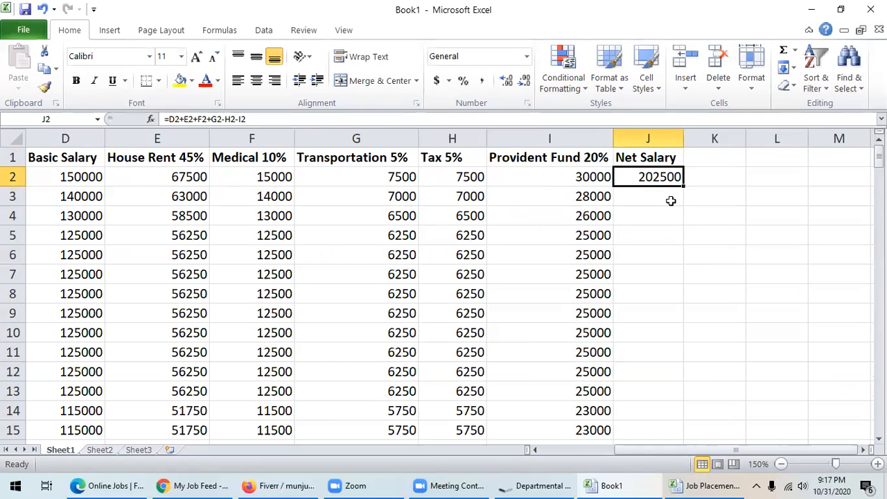
left_click_drag(682, 184, 650, 285)
scroll(637, 311, "up", 20)
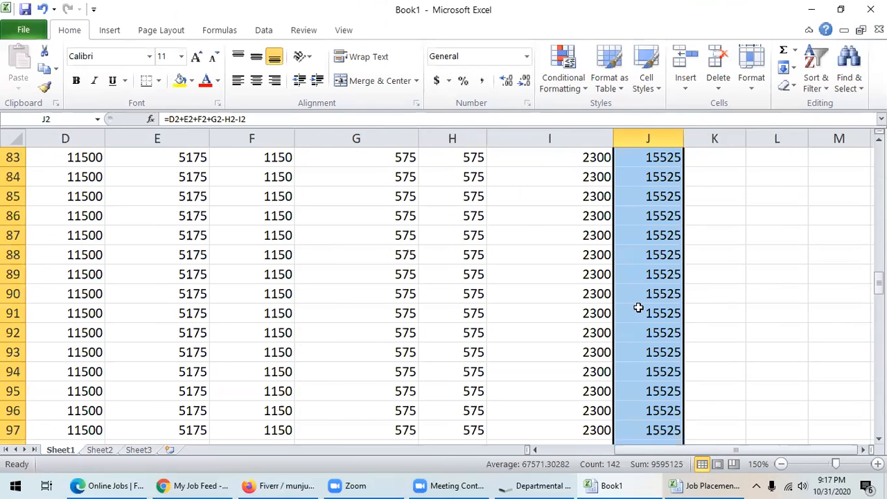
scroll(641, 307, "up", 3)
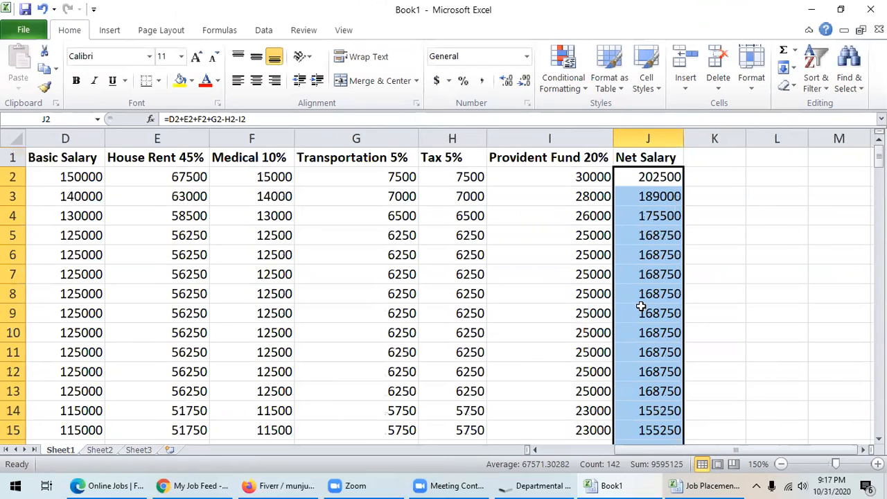
scroll(495, 198, "down", 4)
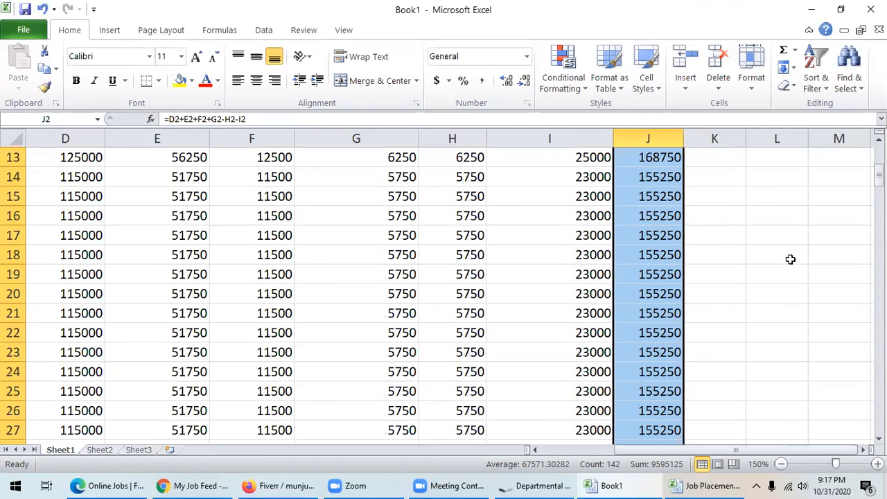
left_click(537, 450)
left_click(538, 450)
left_click(538, 449)
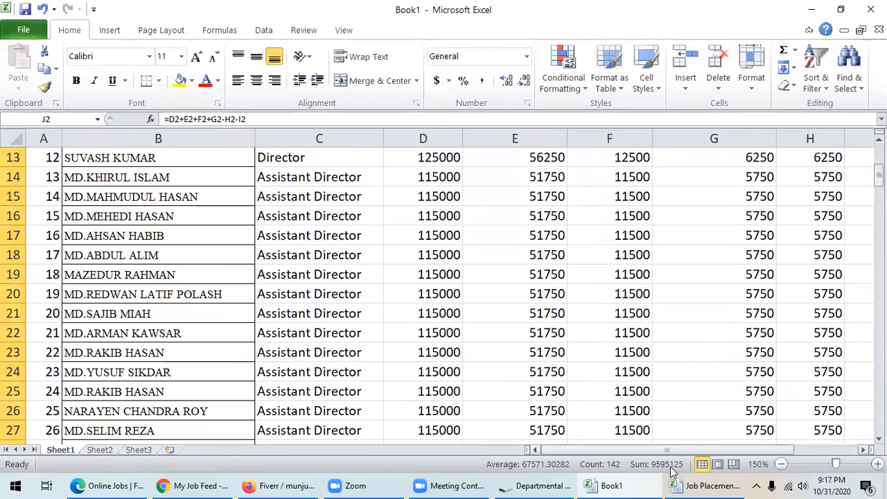
- Zoom out to 120% so the whole table width fits
left_click(781, 464)
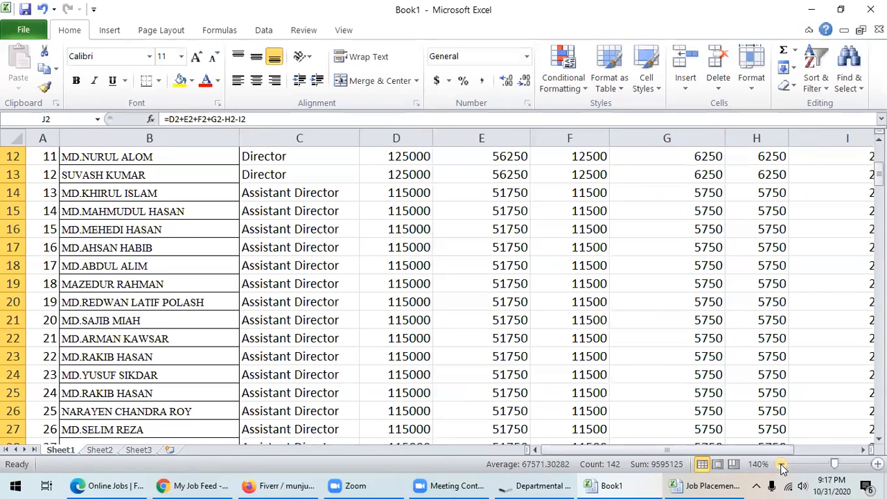
left_click(781, 464)
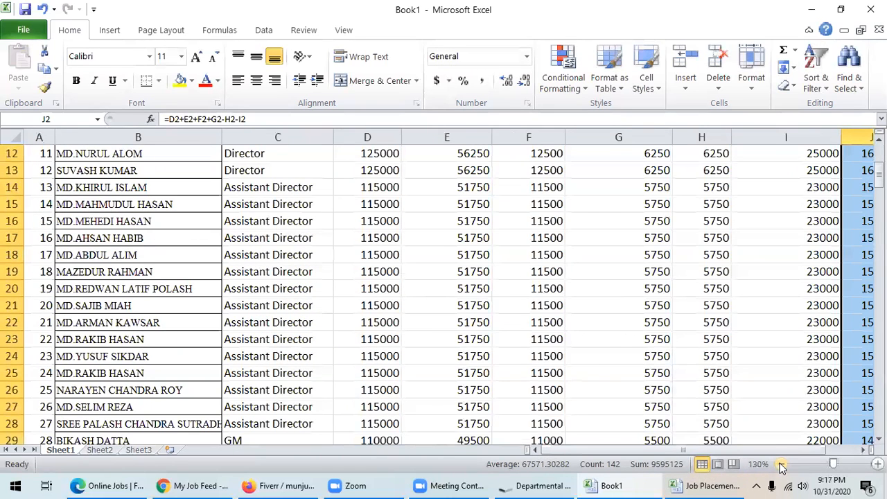
left_click(781, 464)
scroll(745, 299, "up", 4)
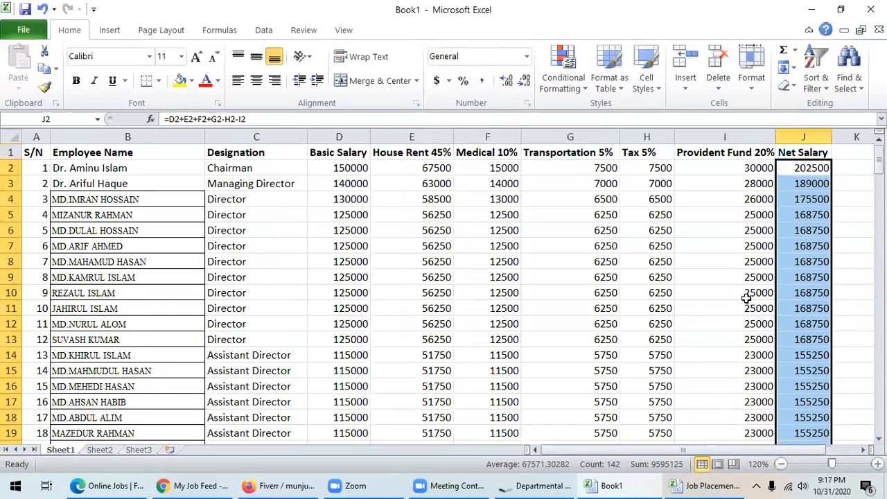
scroll(278, 283, "down", 20)
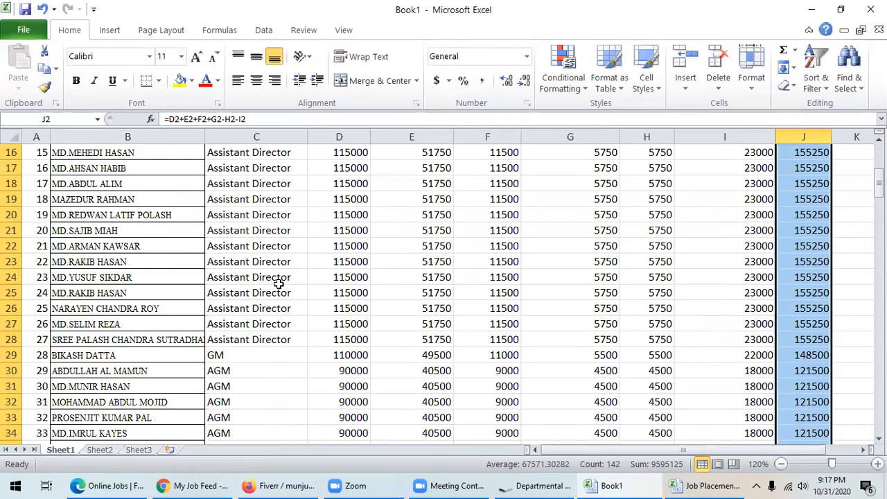
scroll(312, 281, "down", 20)
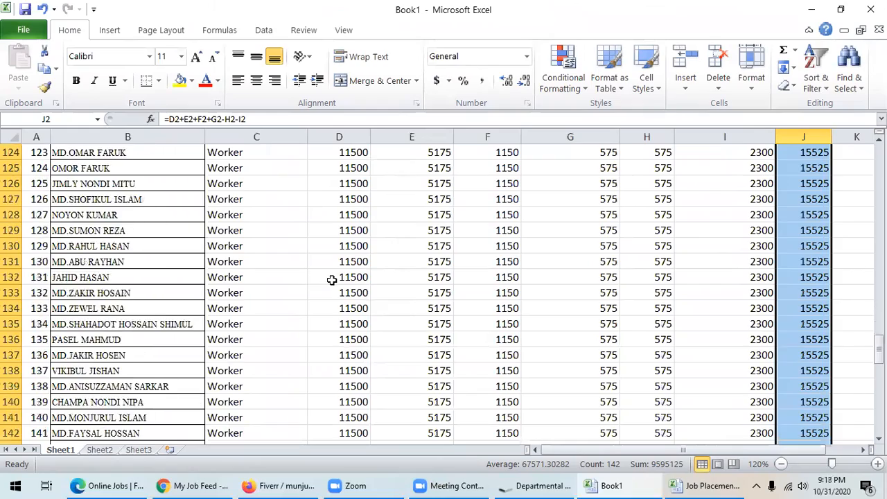
scroll(338, 277, "up", 4)
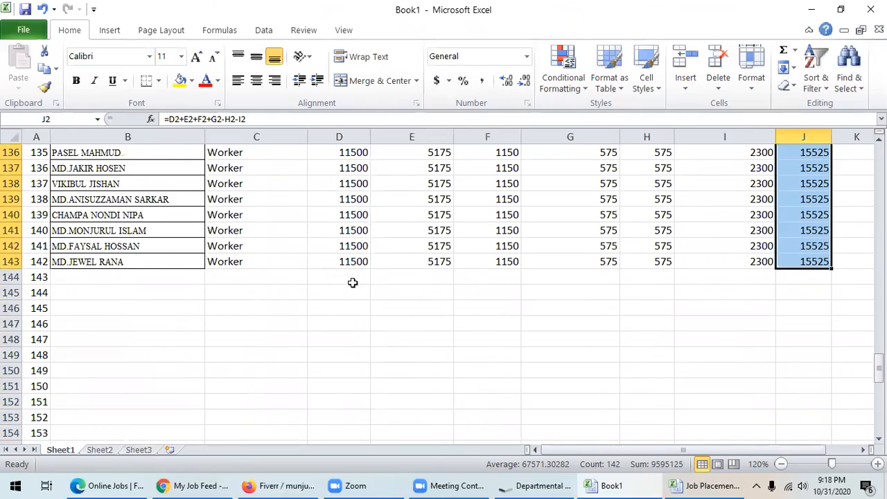
scroll(353, 282, "up", 20)
scroll(358, 285, "up", 15)
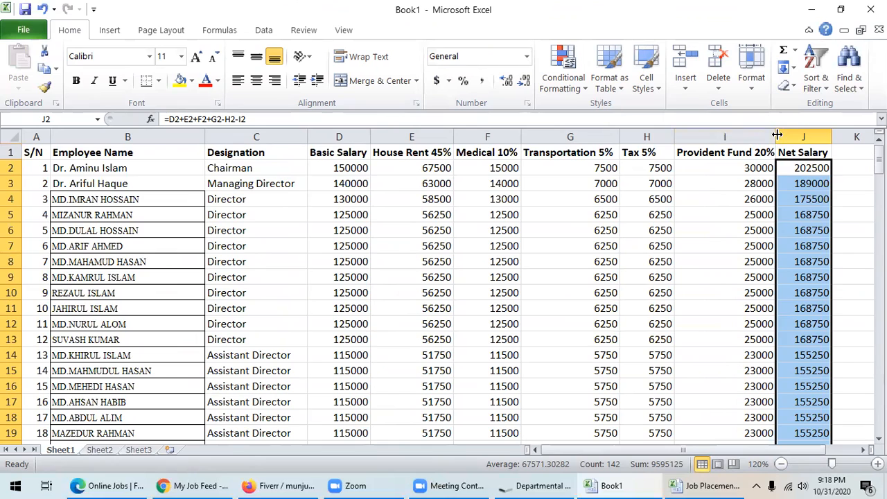
- Insert a new column before Net Salary with the heading 'Advance' in J1
left_click(783, 135)
right_click(783, 137)
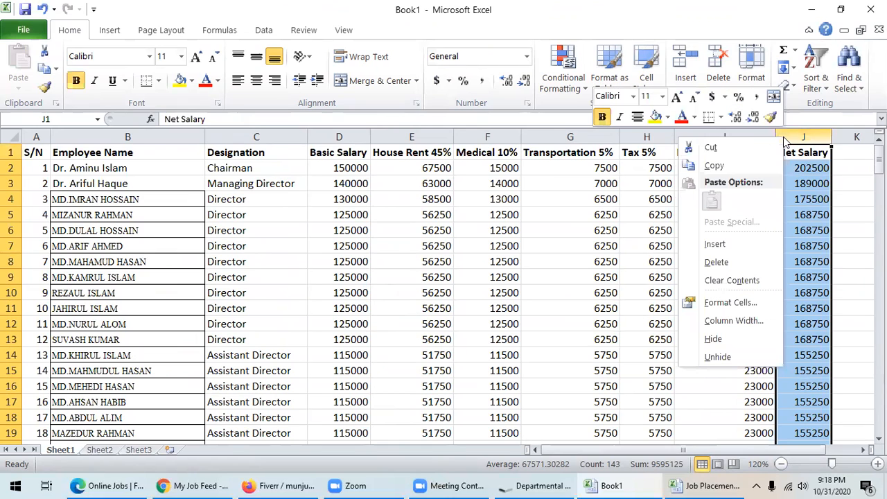
left_click(715, 245)
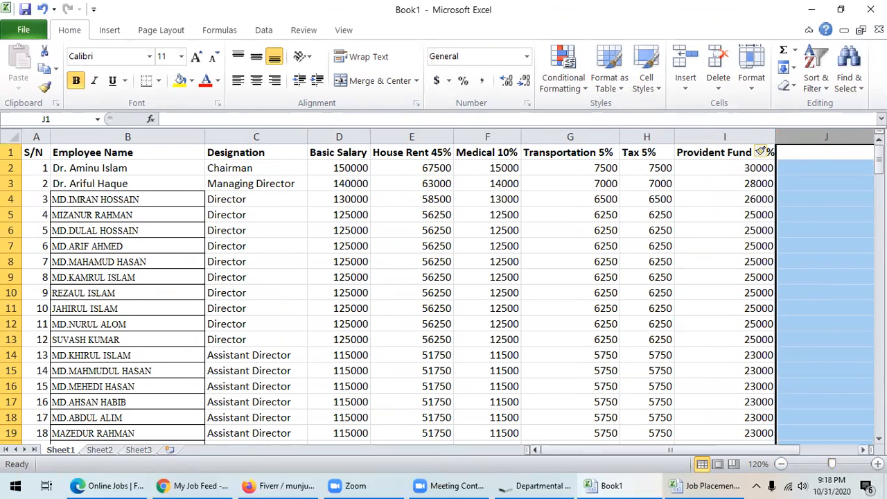
left_click(863, 449)
left_click(863, 450)
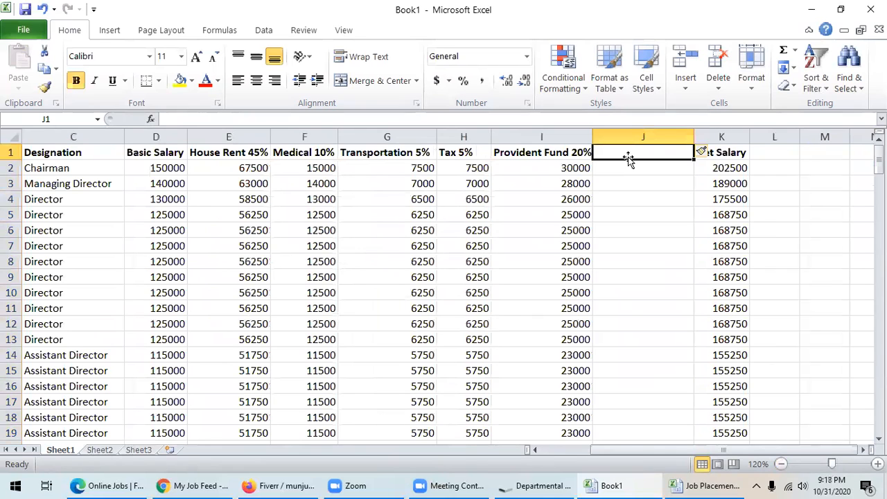
type("Ad")
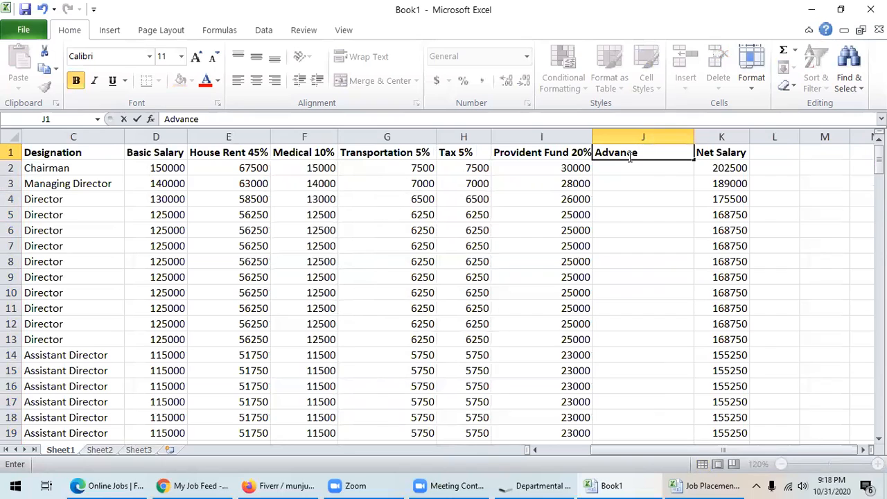
type("vance")
left_click(630, 212)
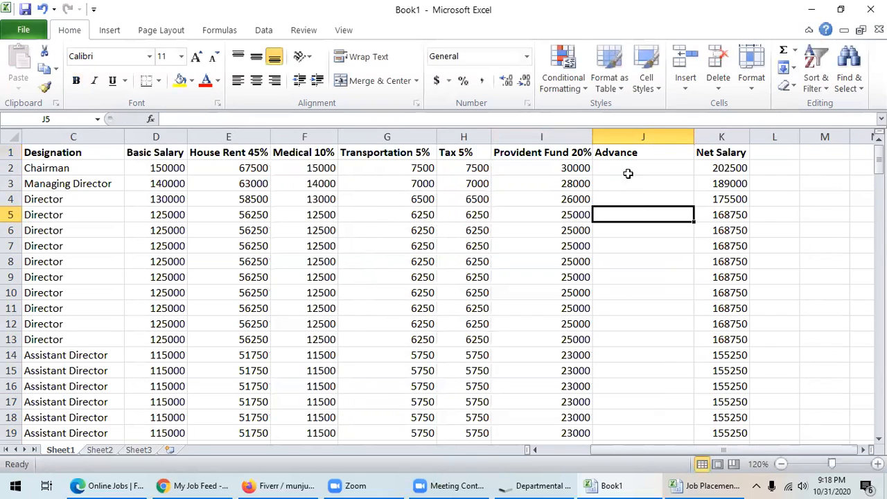
left_click(615, 157)
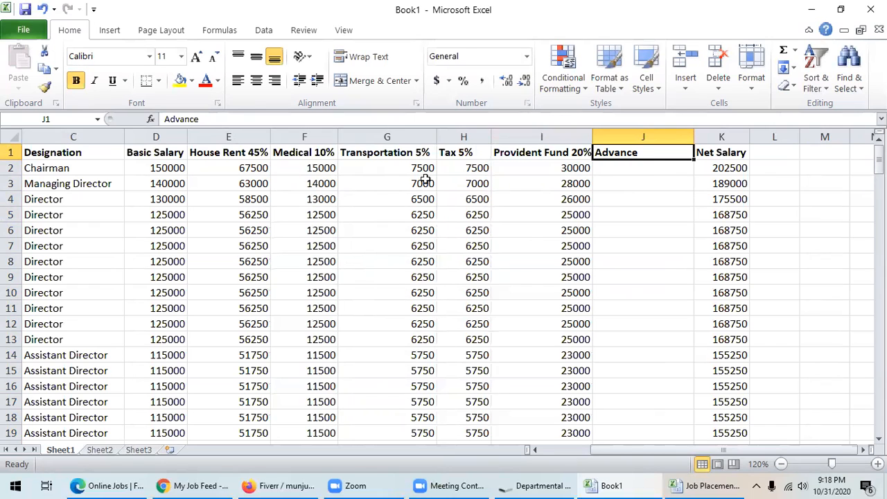
- Enter a 50000 advance for the Chairman in J2
left_click(630, 168)
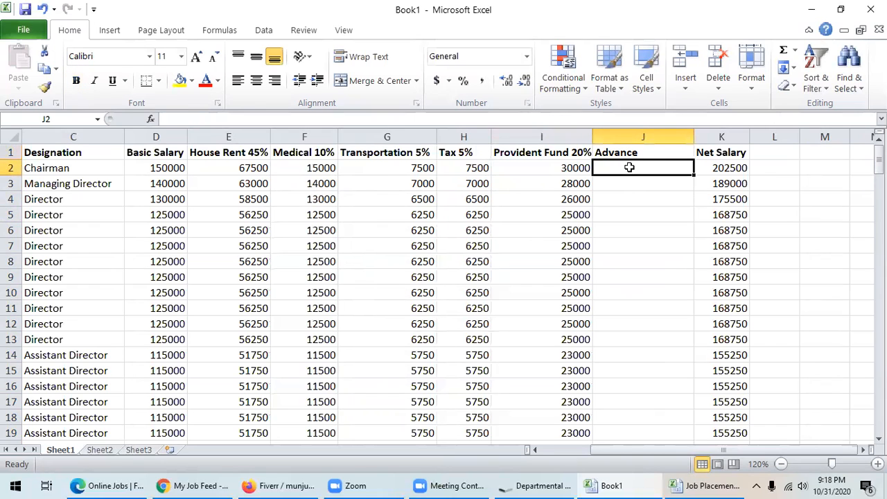
type("50000")
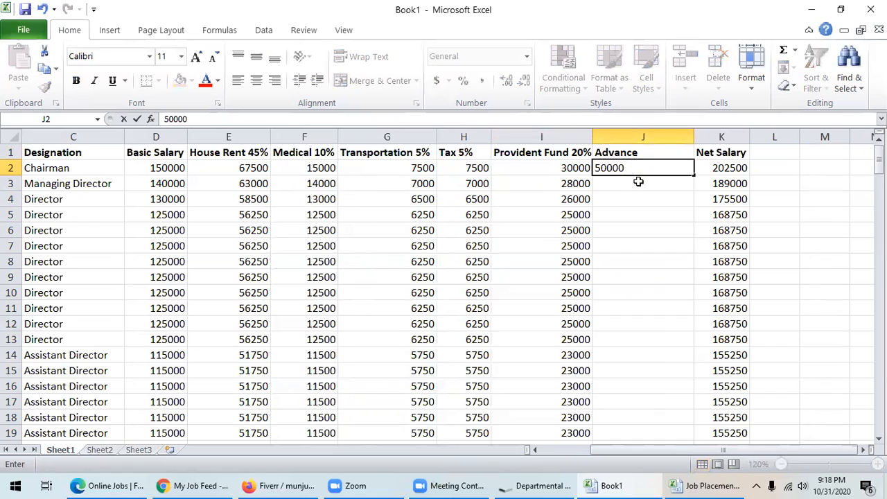
left_click(618, 213)
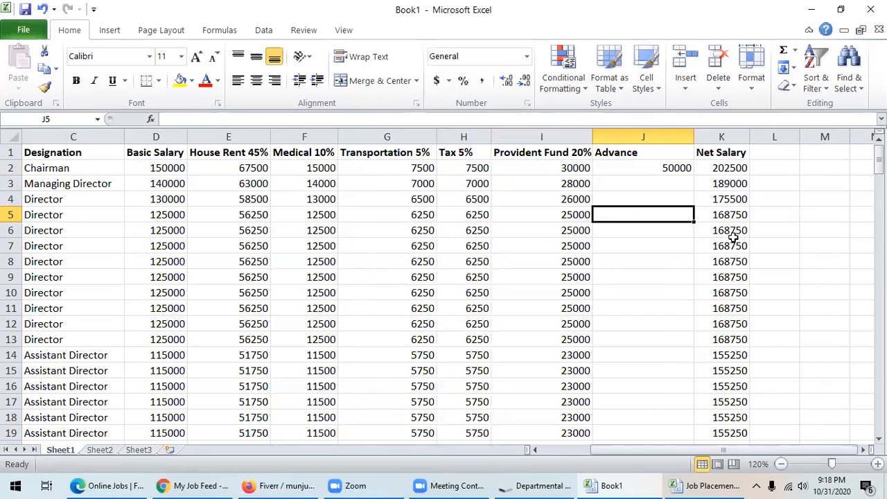
left_click(730, 169)
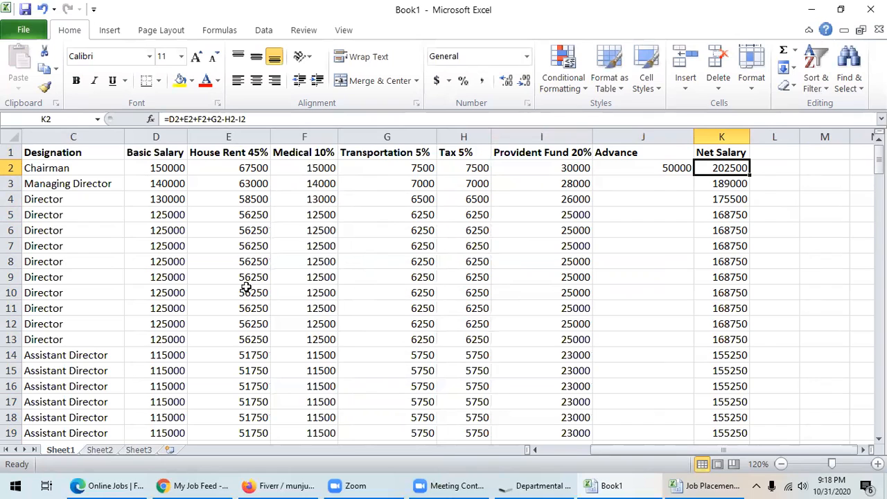
- Insert three blank rows above the header row, pushing the headings down to row 4
right_click(10, 152)
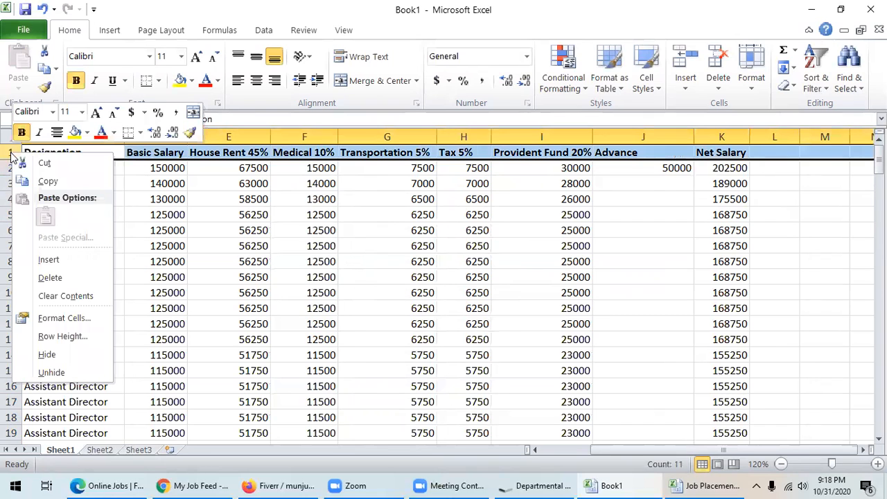
left_click(44, 261)
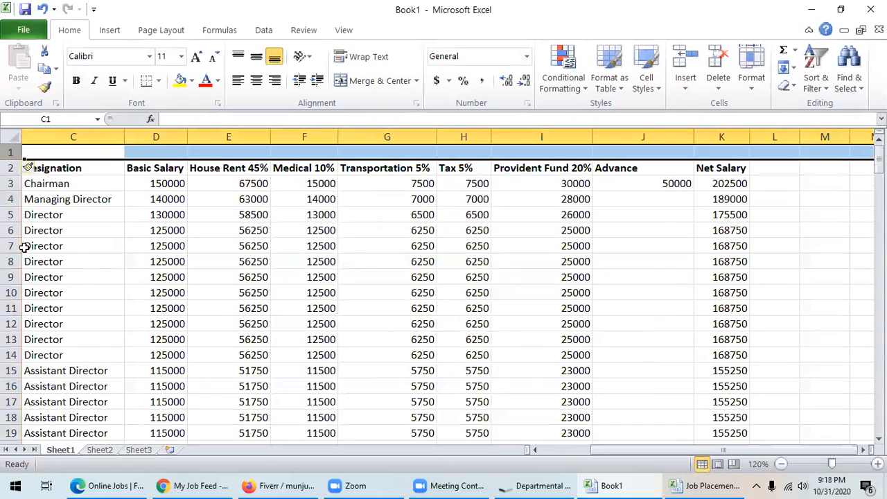
right_click(15, 154)
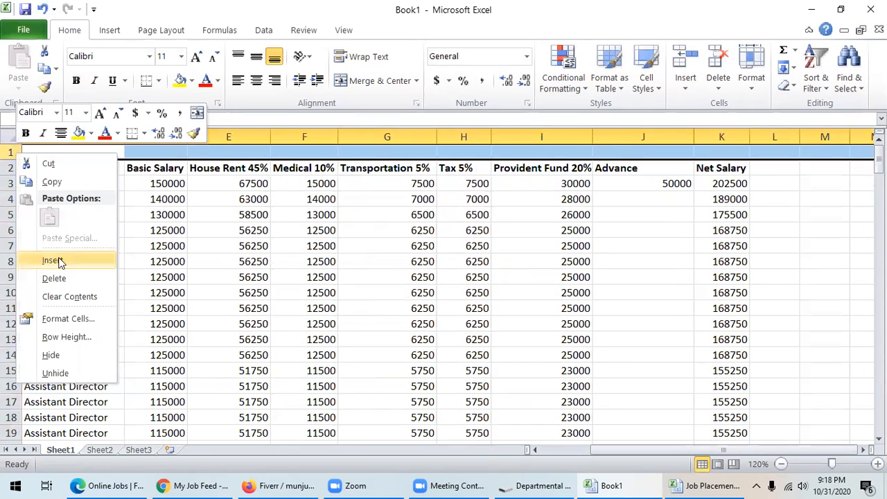
left_click(59, 259)
right_click(12, 156)
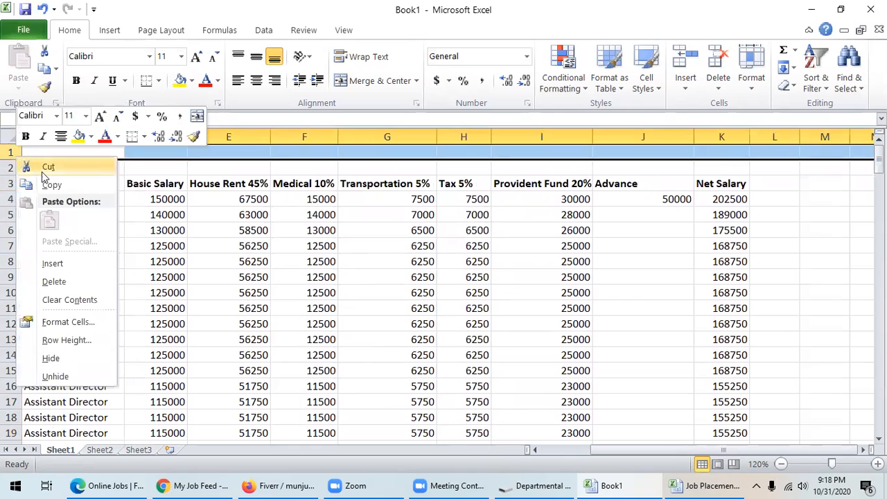
left_click(62, 263)
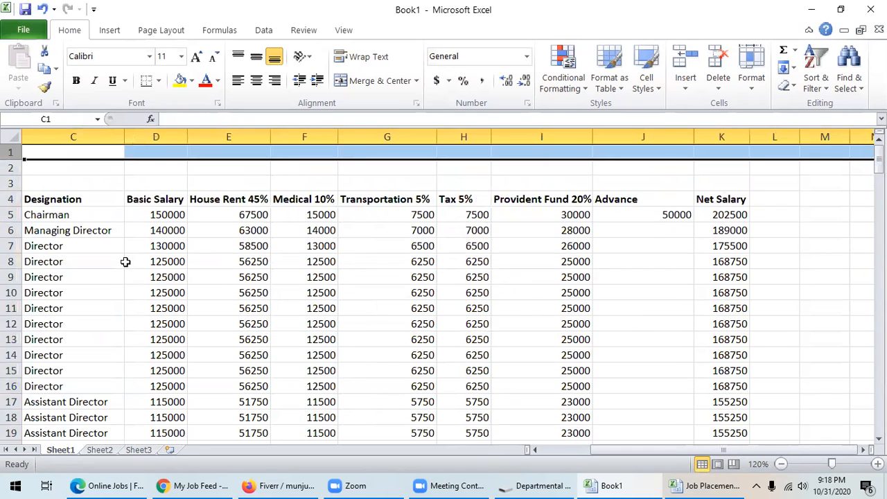
left_click(72, 170)
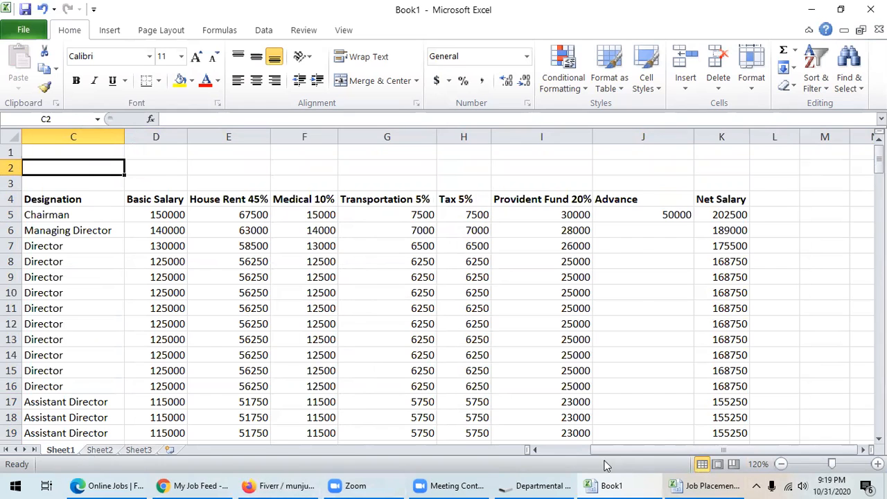
left_click(536, 449)
left_click(536, 450)
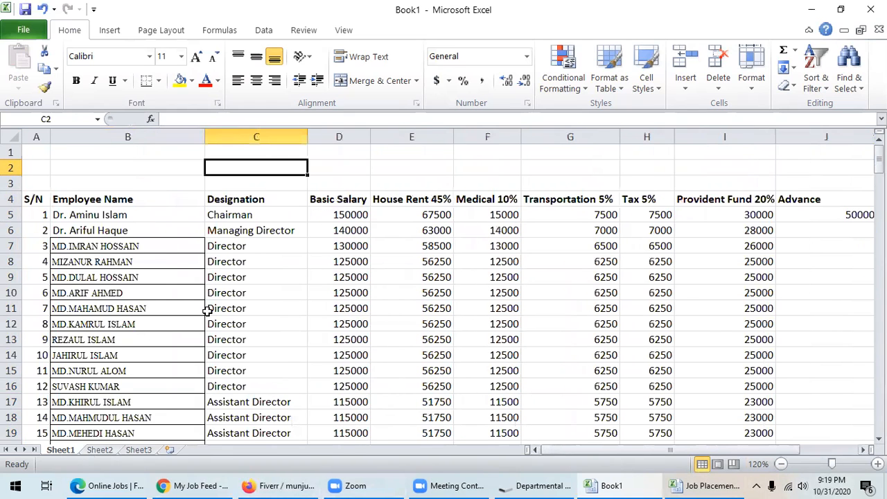
- Merge the three top rows and type 'Salary sheet , Starlight Industries Limited, December 2019'
left_click_drag(35, 151, 702, 185)
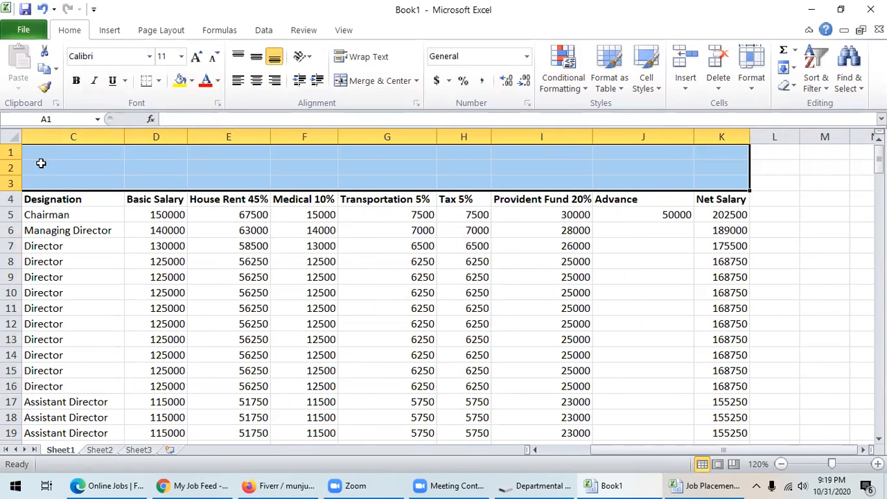
left_click(363, 85)
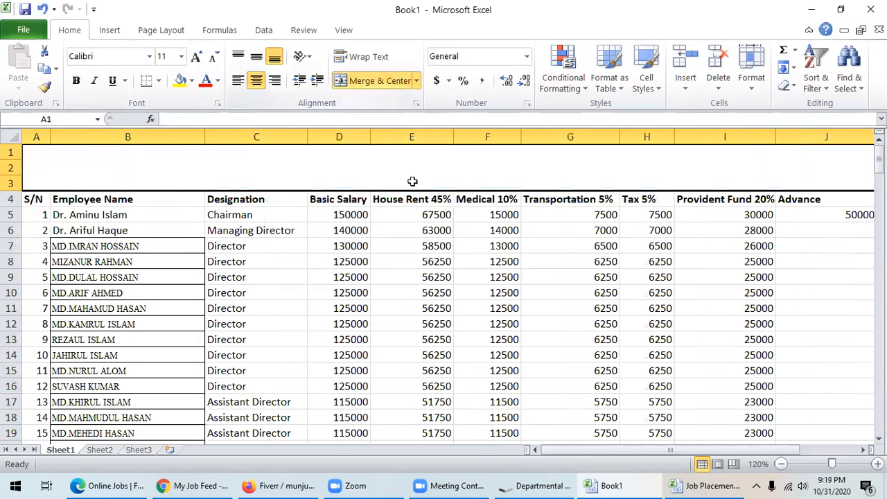
double_click(391, 168)
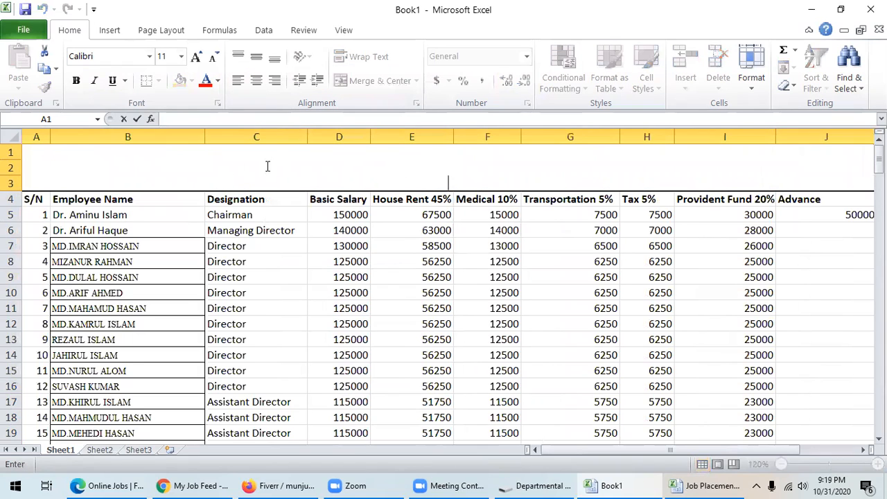
type("Sa")
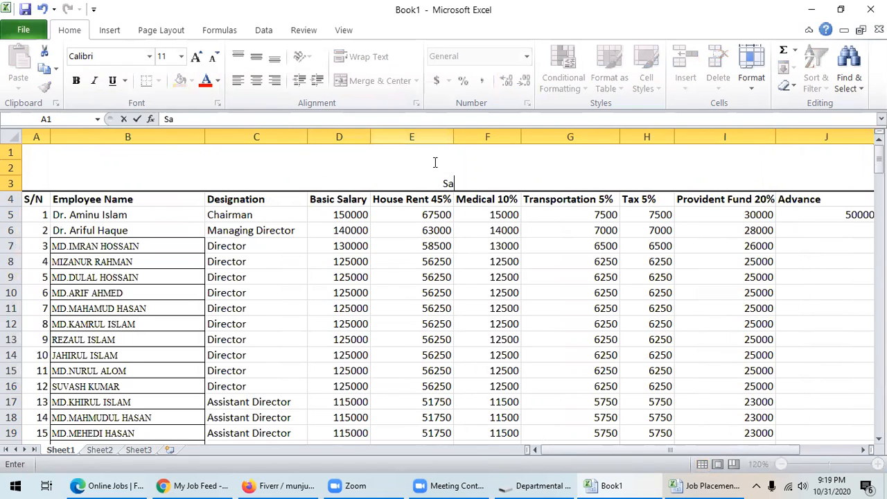
type("lary sheet")
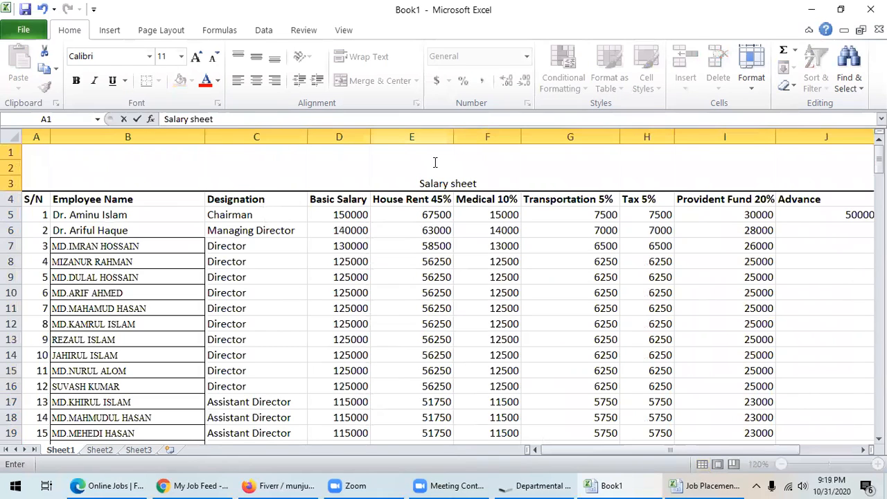
type(" , Starlight")
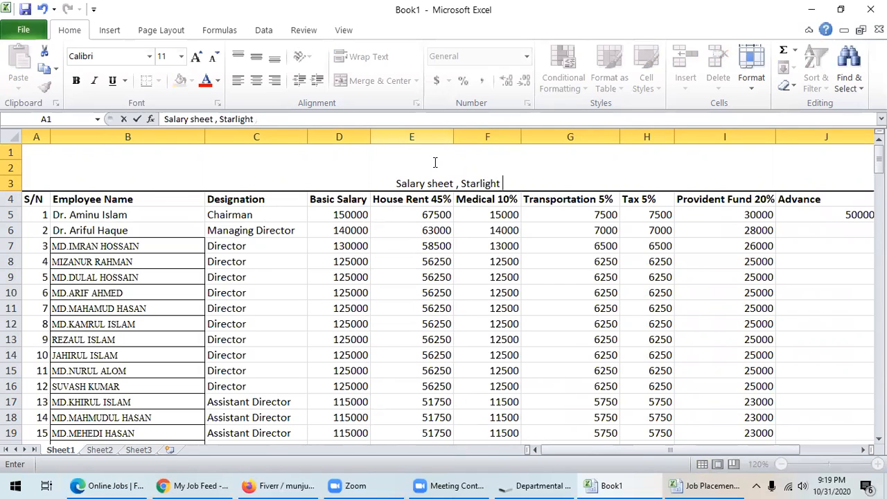
type(" In")
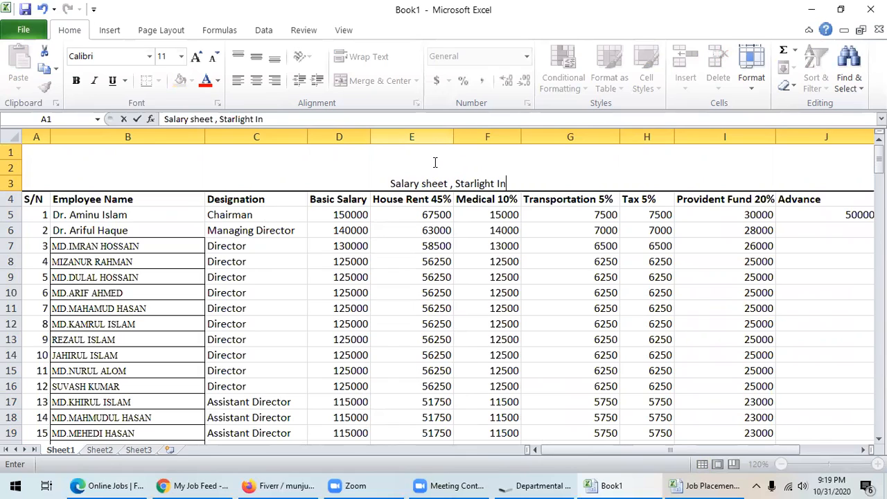
type("dus")
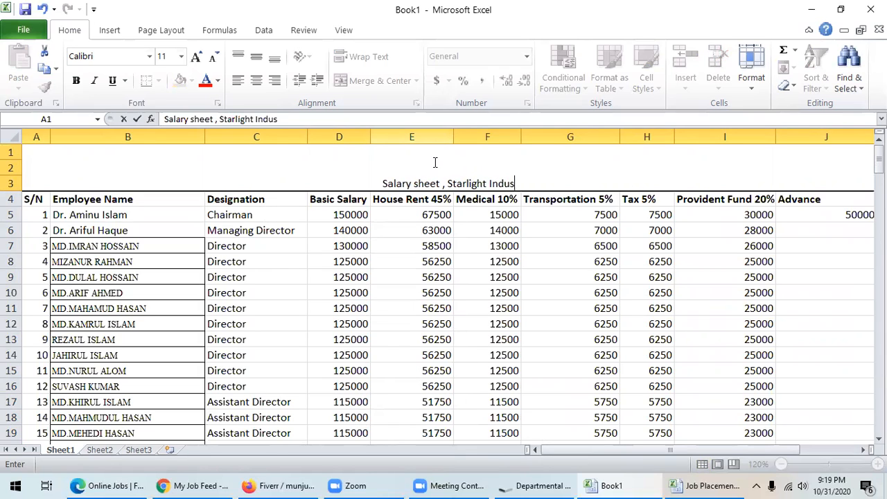
type("tries v")
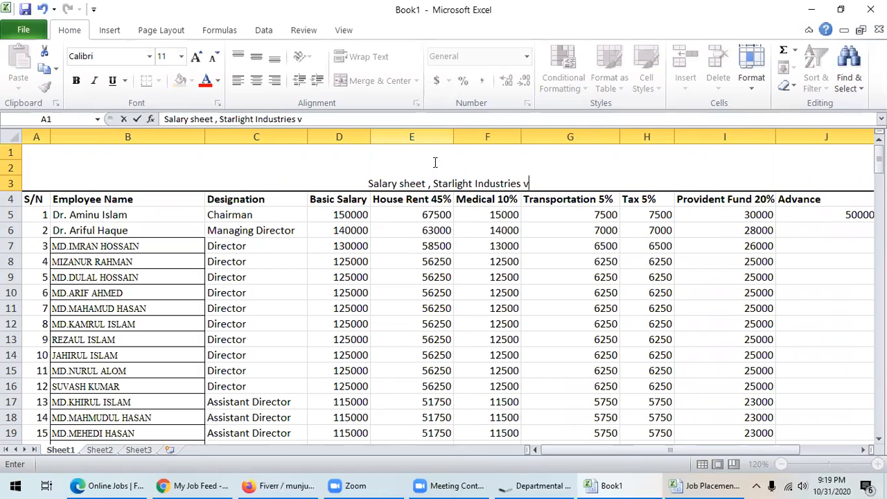
key("BackSpace")
type("Limited")
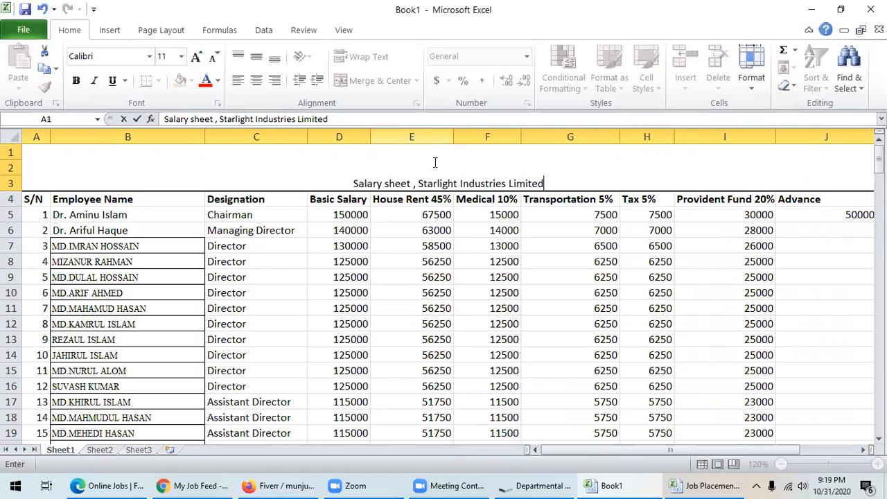
type(",")
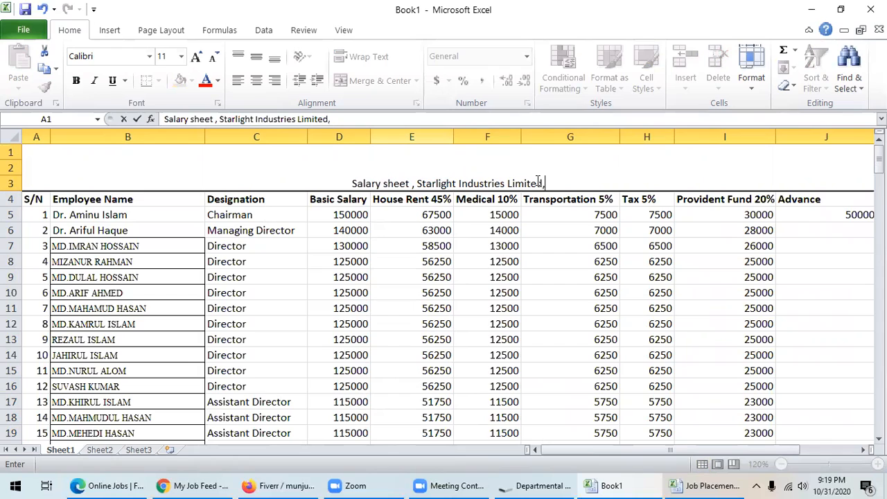
type(" Dece")
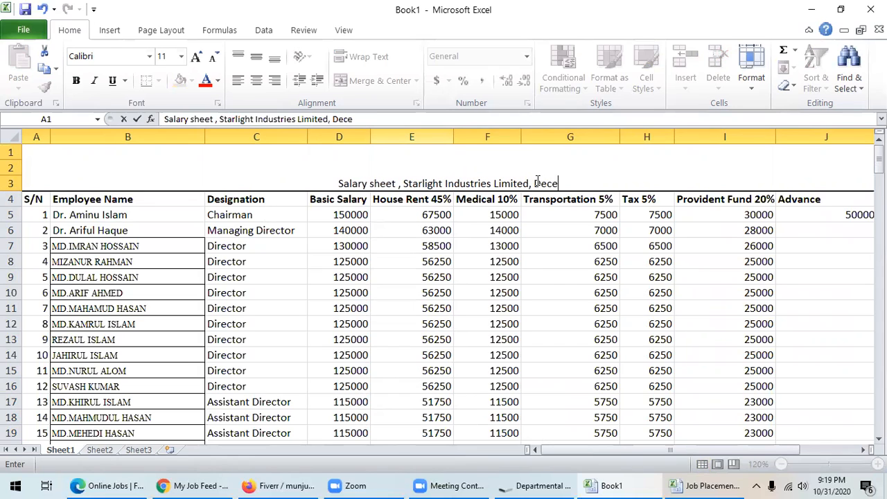
type("mber")
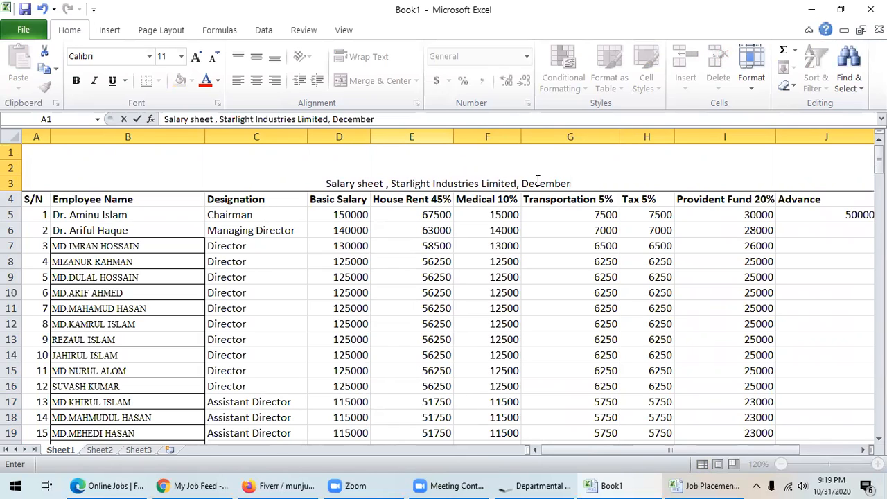
type(" 2019")
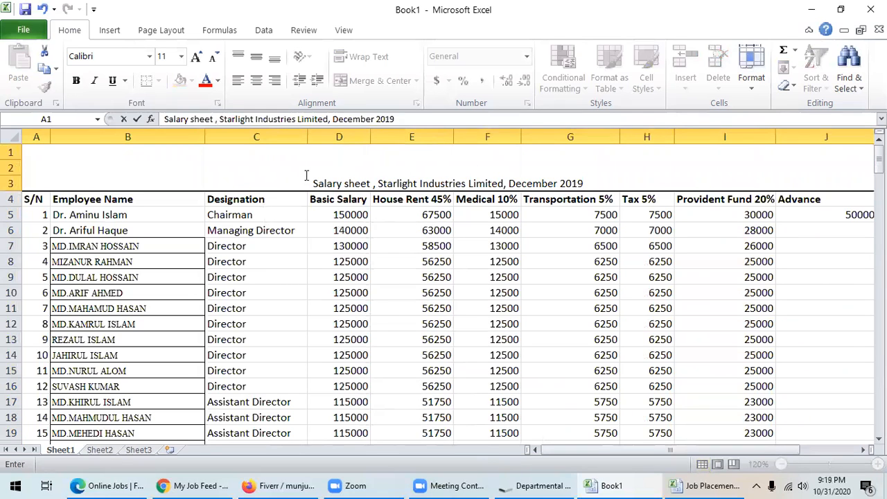
- Confirm the title and set its font size to 28
left_click(271, 259)
left_click(385, 179)
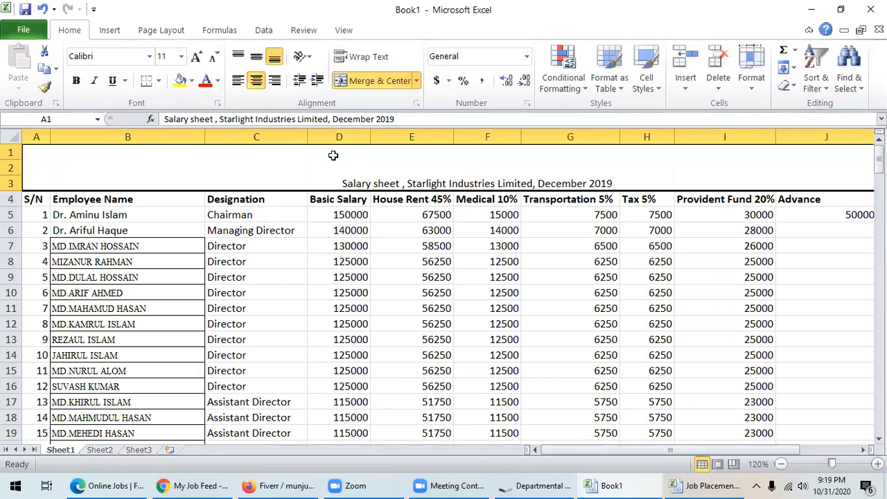
left_click(198, 56)
left_click(198, 56)
left_click(198, 56)
left_click(198, 56)
left_click(197, 57)
left_click(198, 56)
left_click(198, 57)
left_click(197, 56)
left_click(198, 56)
left_click(197, 56)
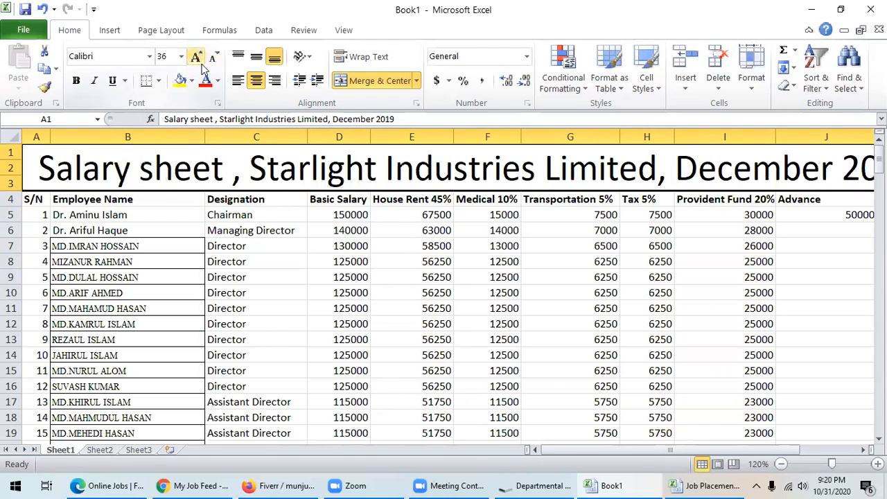
left_click(215, 57)
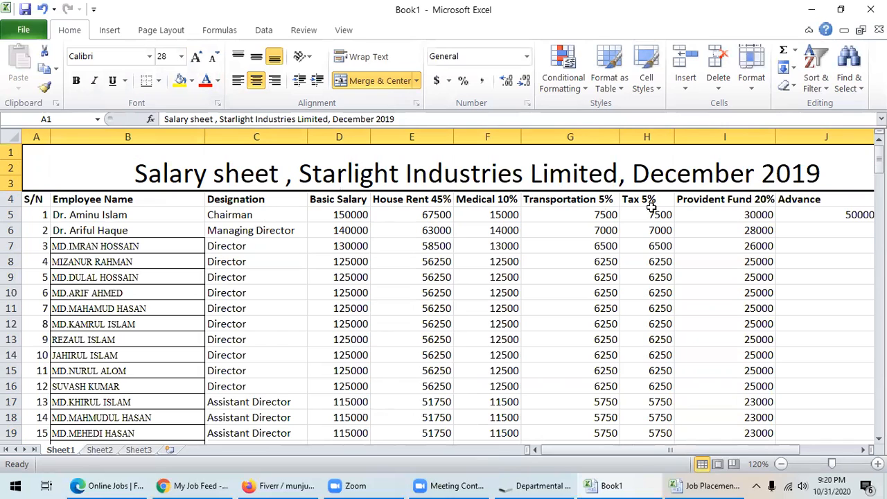
- Fill the title banner with Orange, Accent 6
left_click(192, 81)
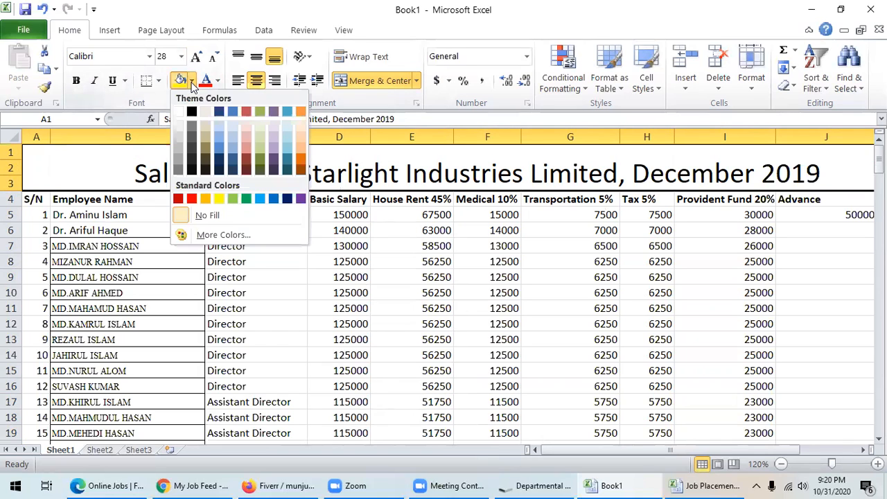
left_click(299, 112)
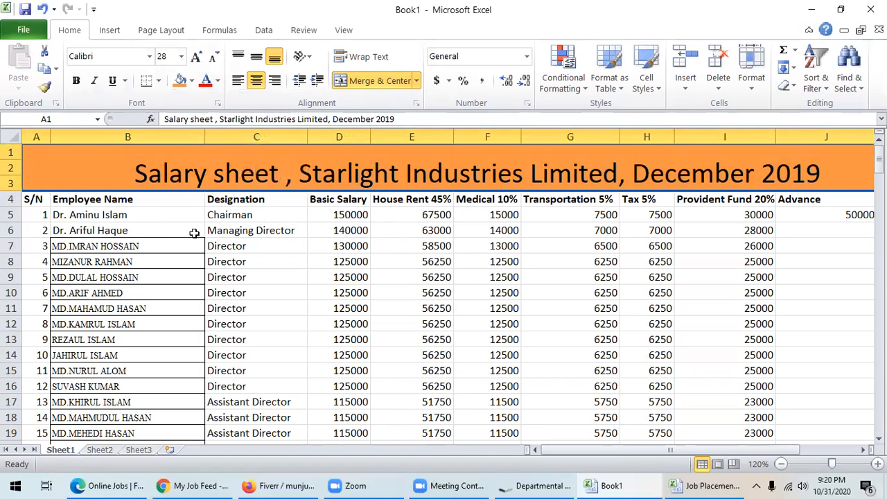
left_click(192, 232)
left_click_drag(40, 198, 59, 197)
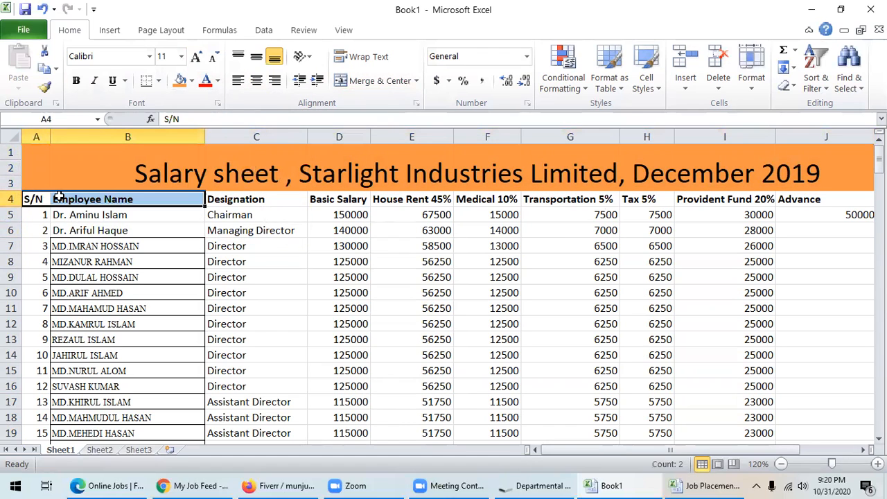
- Fill the whole header row 4 with Red, Accent 2
left_click(12, 199)
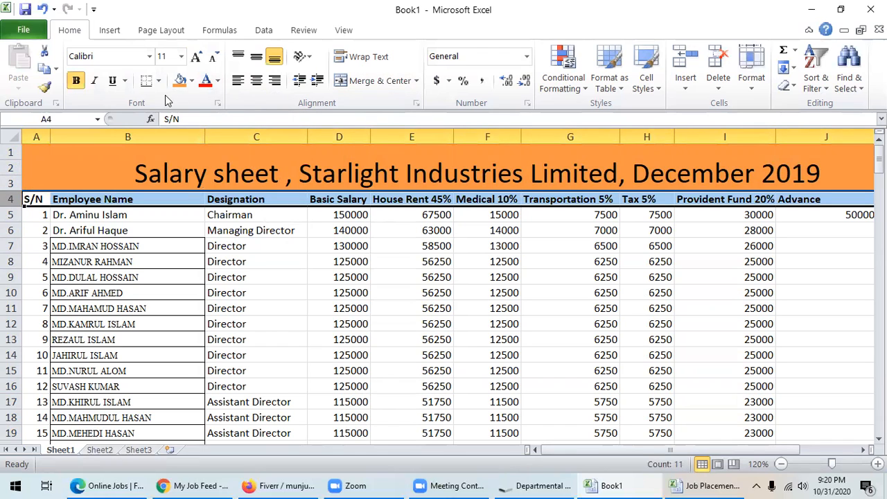
left_click(191, 80)
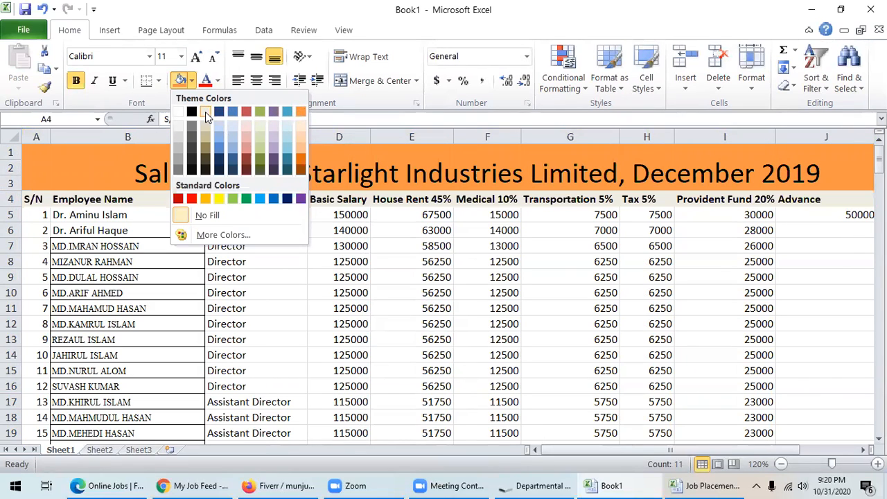
left_click(245, 113)
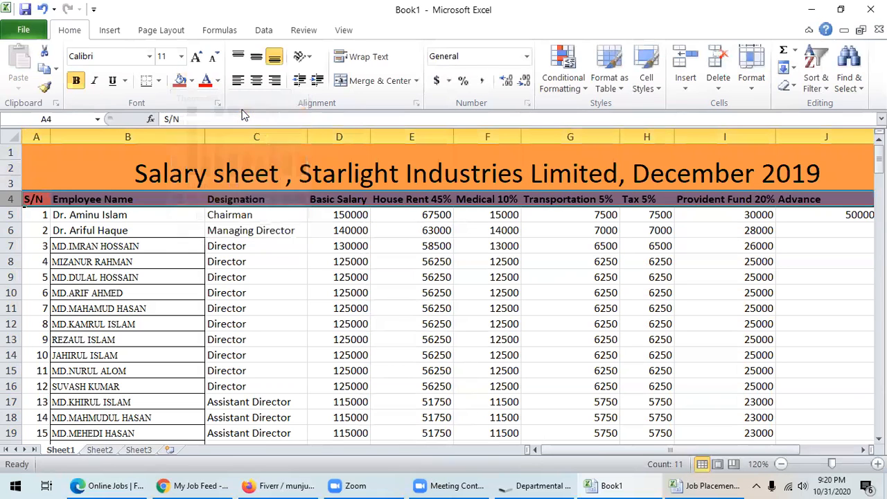
left_click(258, 252)
scroll(425, 296, "down", 4)
scroll(426, 297, "up", 4)
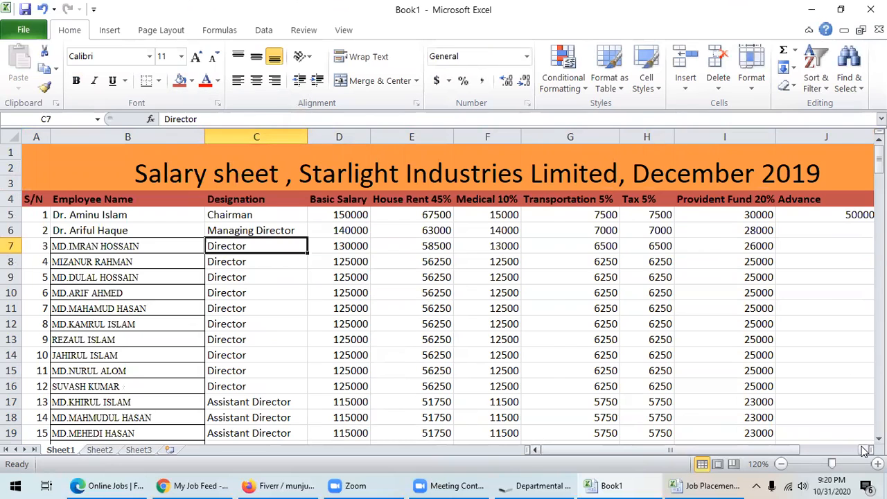
- Review the Net Salary formulas in K5 and K13 against the Advance column
left_click(863, 449)
left_click(863, 449)
left_click(725, 216)
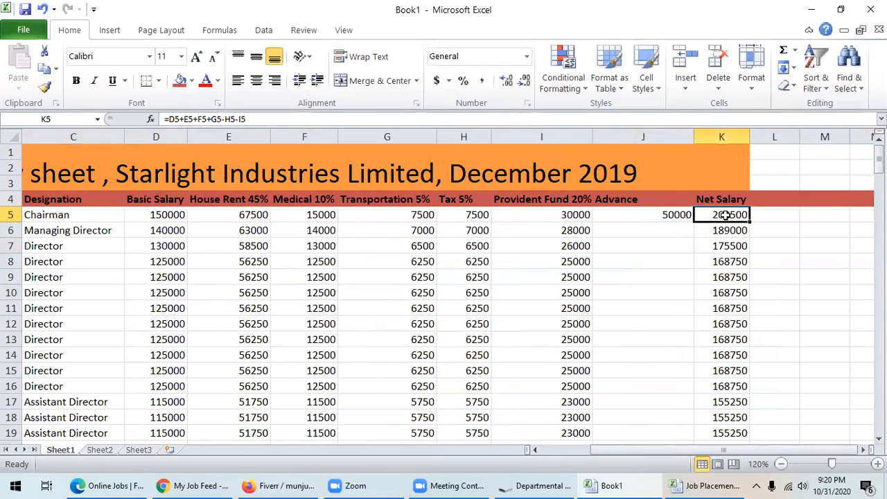
left_click(712, 335)
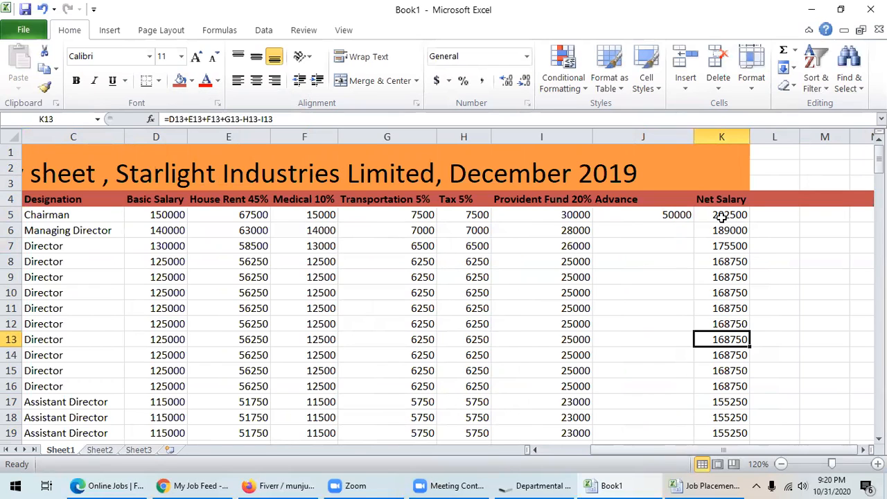
left_click(722, 216)
double_click(722, 215)
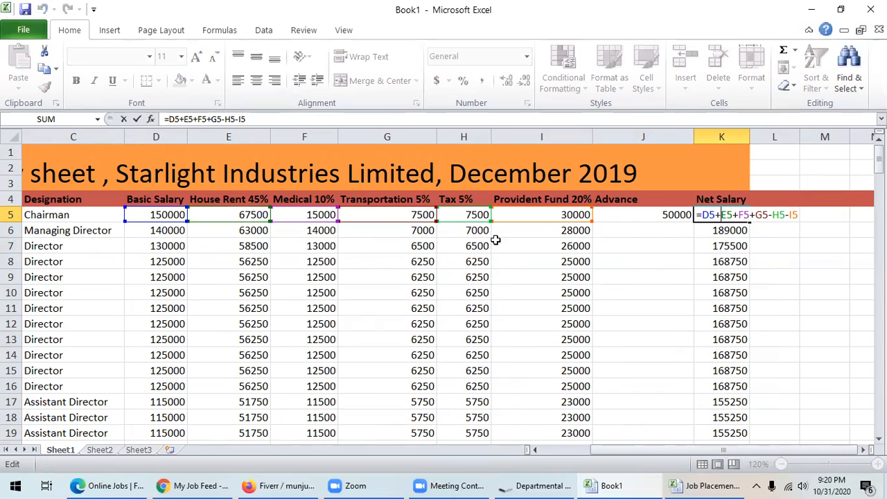
left_click(798, 214)
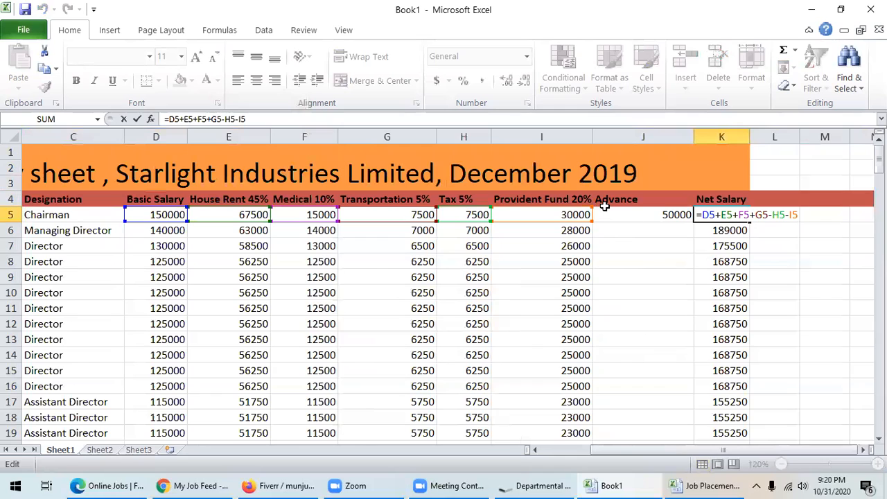
left_click(667, 216)
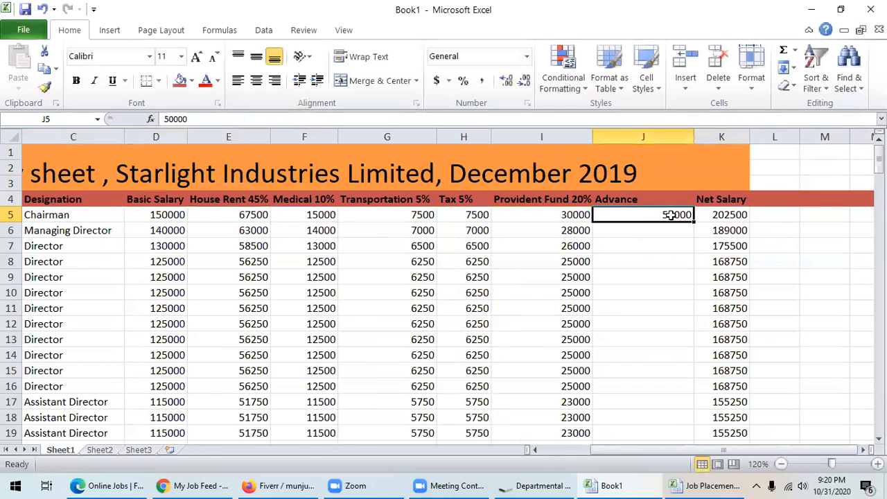
left_click(721, 216)
left_click(619, 273)
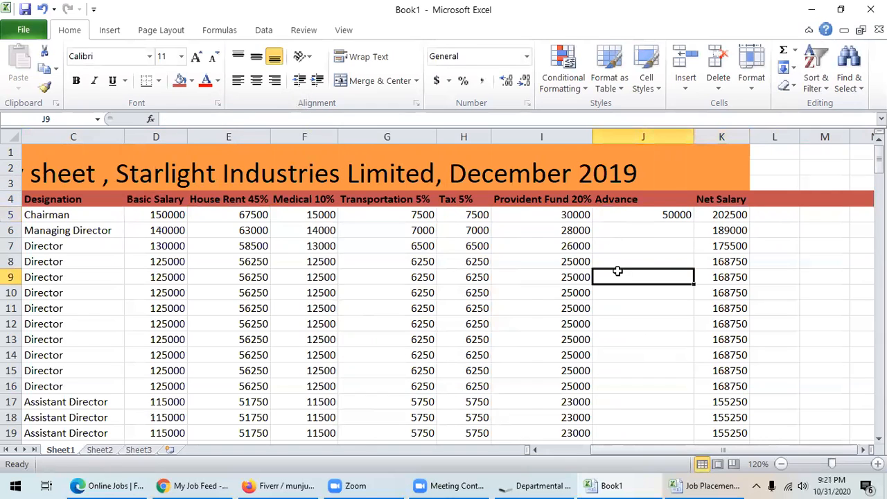
left_click(720, 213)
- Change K5 to =D5+E5+F5+G5-H5-I5-J5 and fill it down column K
double_click(721, 214)
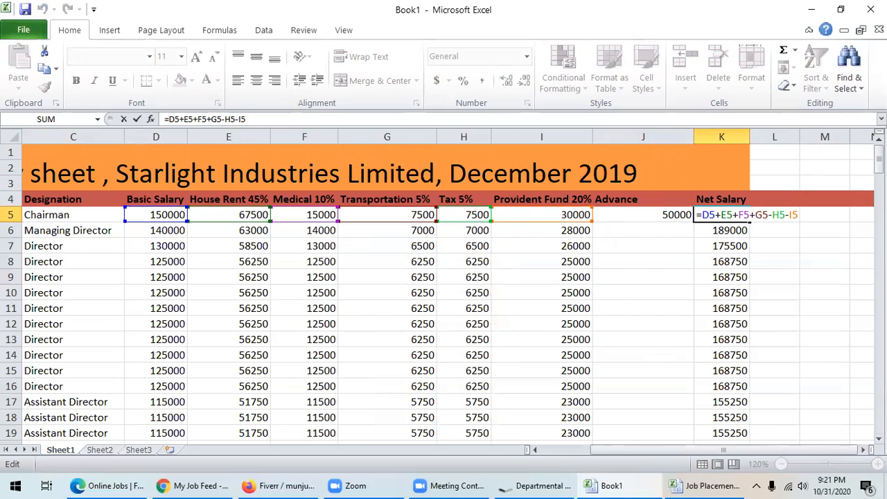
type("-")
left_click(647, 216)
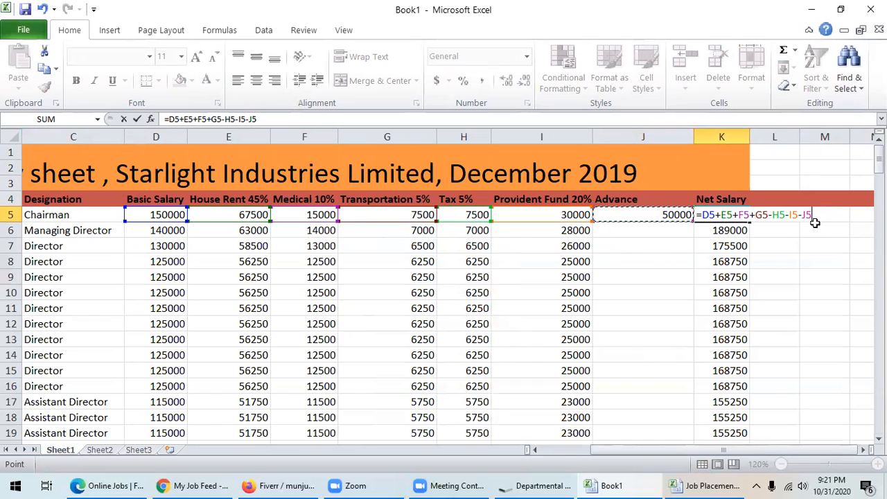
key("Return")
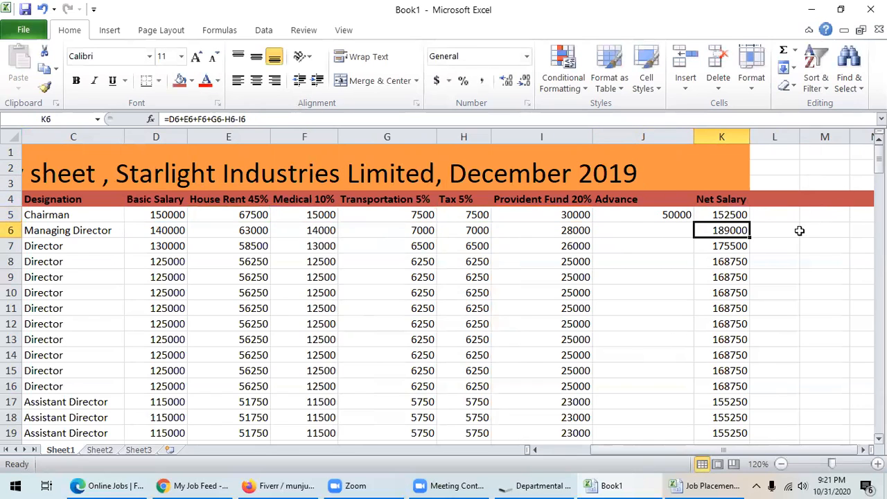
left_click(734, 216)
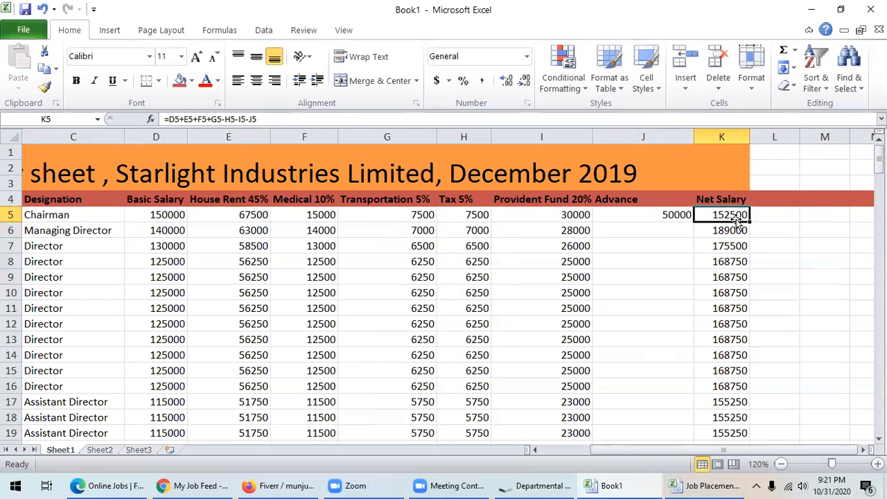
mouse_move(748, 220)
left_mouse_down()
mouse_move(763, 483)
mouse_move(735, 118)
mouse_move(745, 236)
left_mouse_up()
scroll(770, 262, "up", 20)
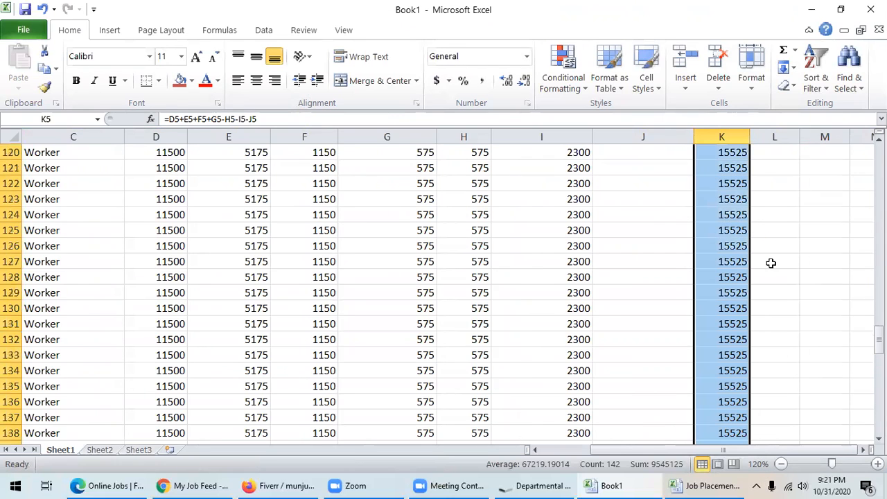
left_click_drag(879, 262, 879, 157)
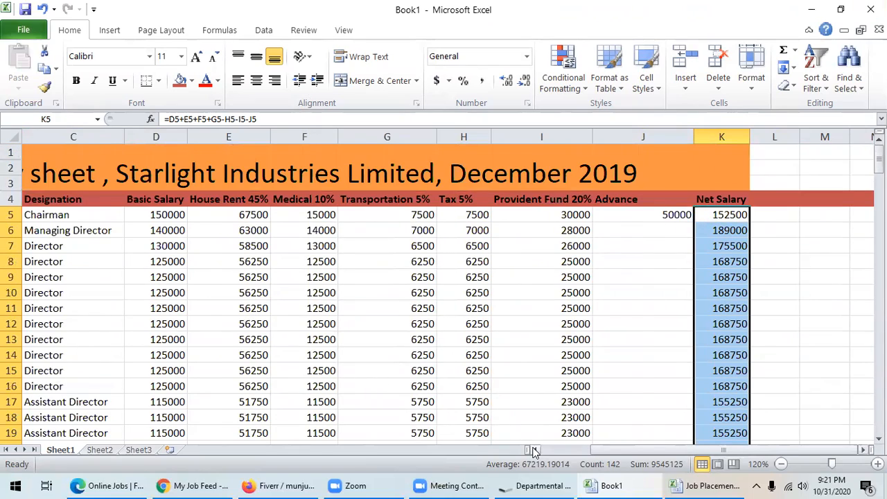
left_click(535, 449)
left_click(781, 464)
left_click(781, 465)
left_click(781, 464)
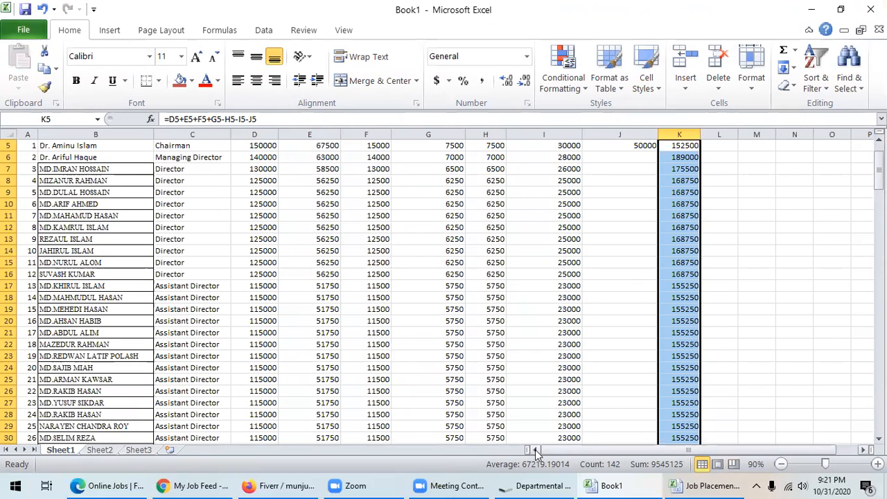
- Enter advances of 20000, 25000, 18000 and 25000 in J6, J7, J15 and J16
left_click(877, 463)
left_click(878, 463)
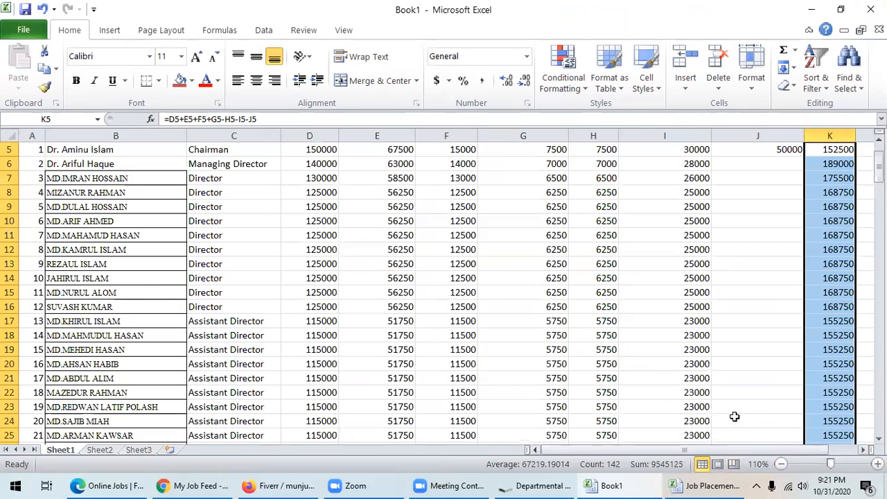
scroll(735, 409, "up", 2)
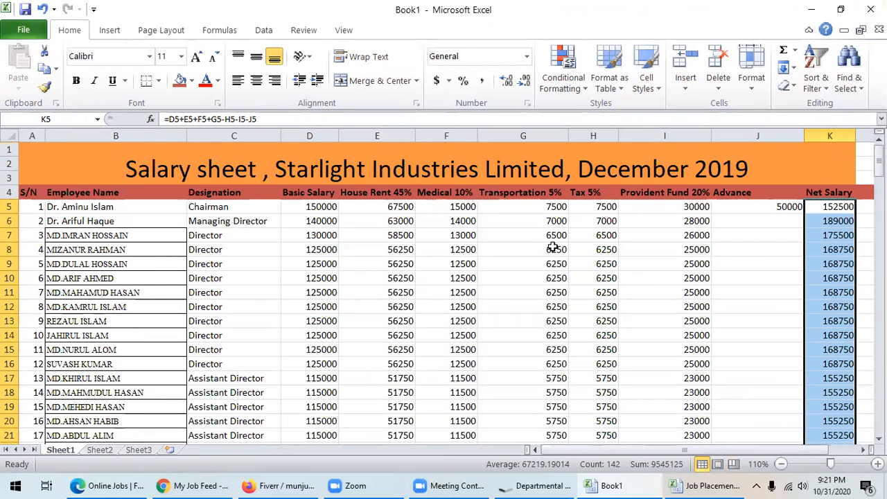
left_click(751, 223)
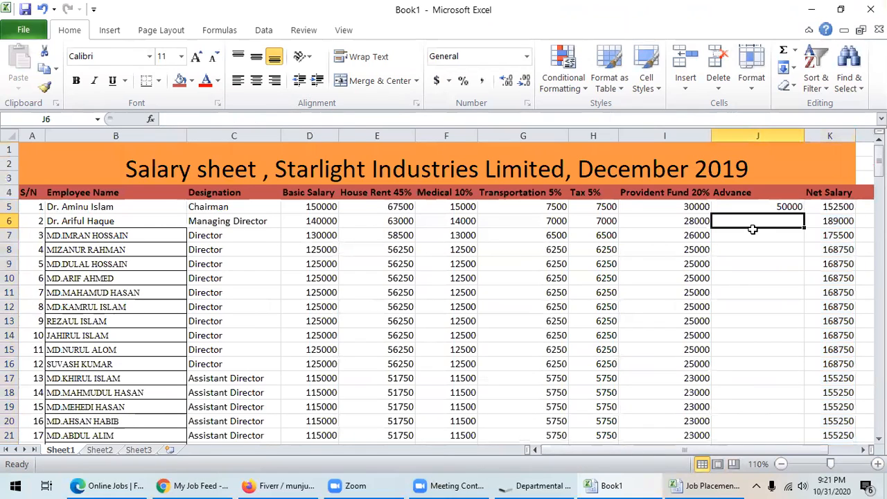
type("20000")
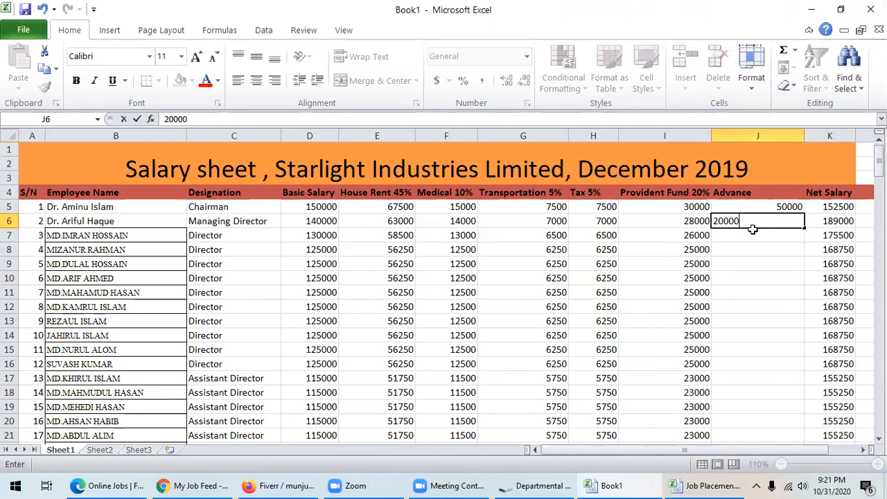
key("Return")
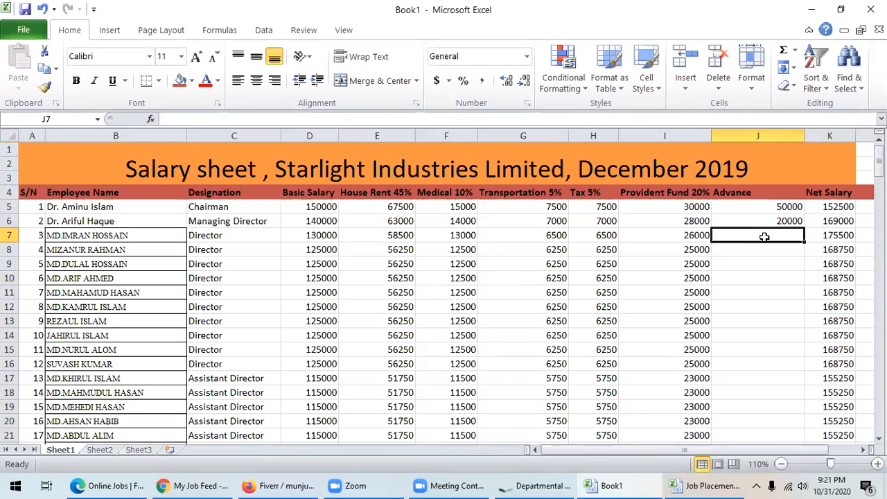
type("25000")
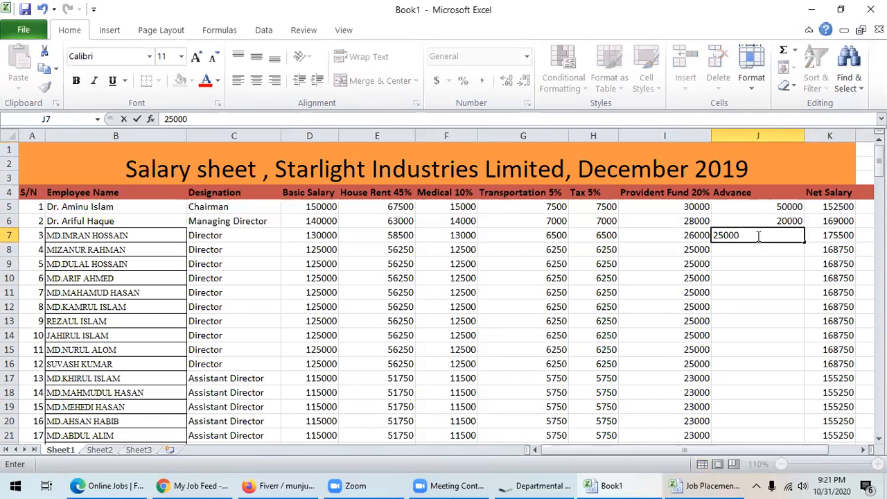
left_click(771, 263)
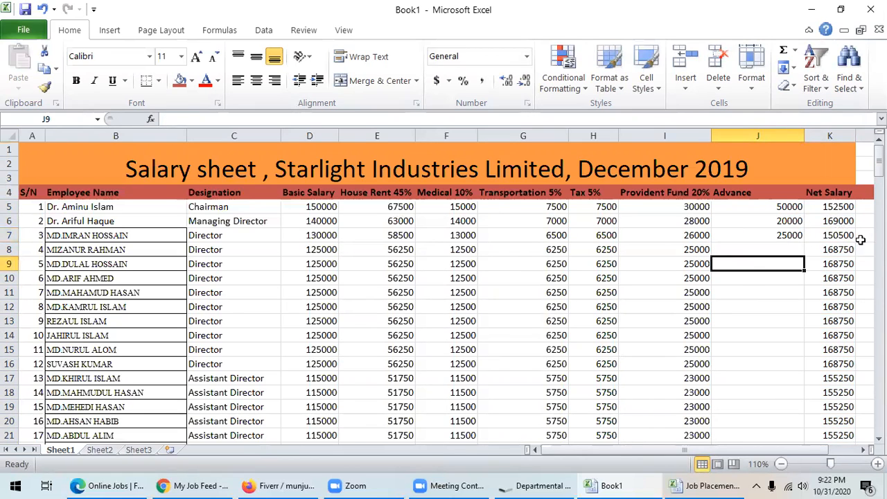
left_click(795, 350)
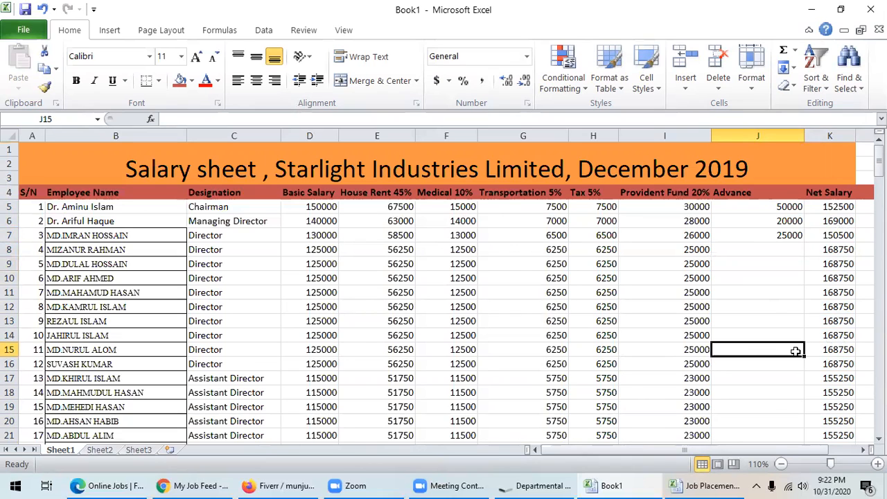
type("18")
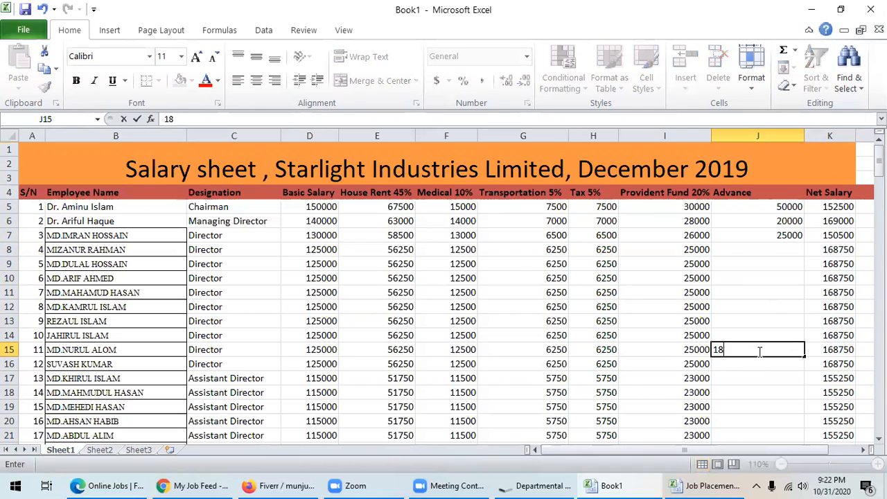
type("000")
left_click(790, 393)
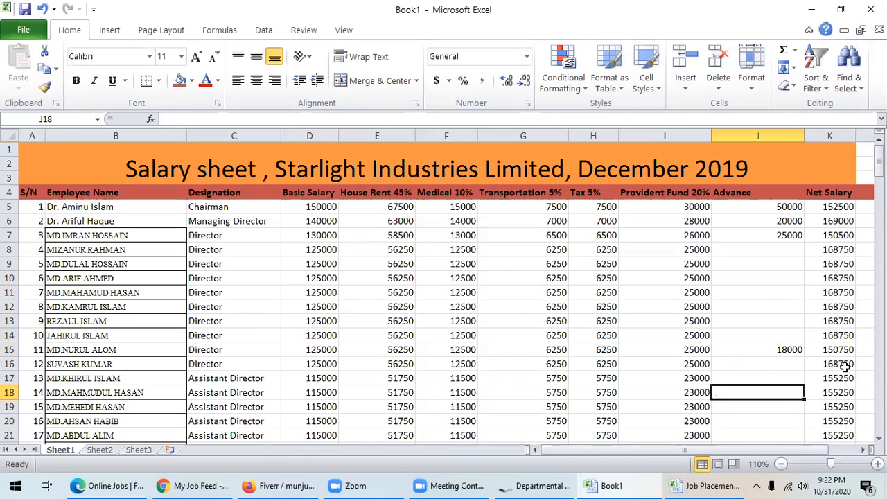
left_click(780, 365)
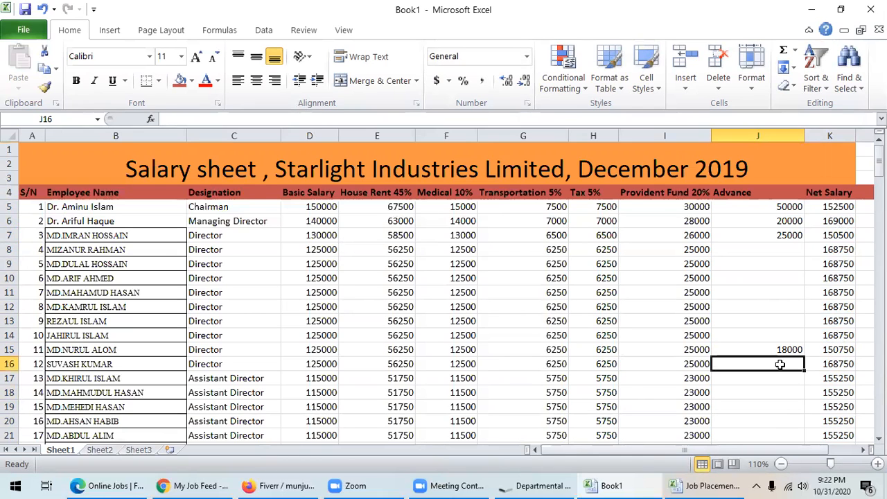
type("25000")
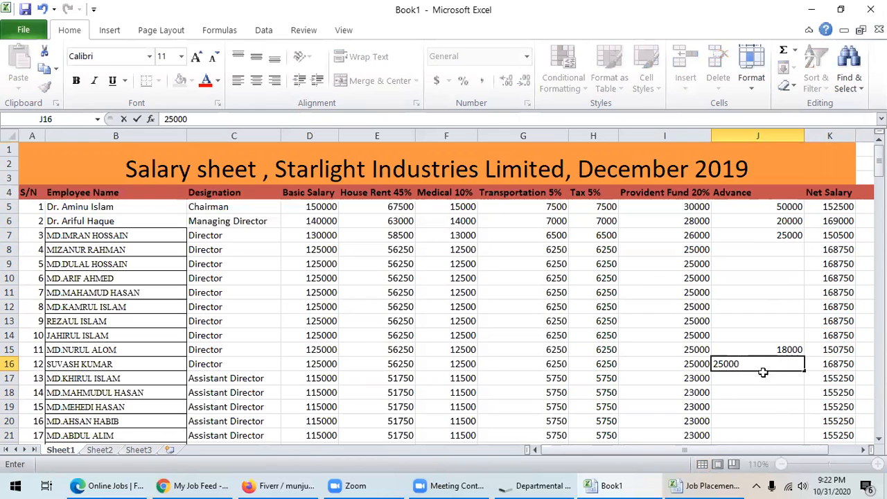
left_click(772, 407)
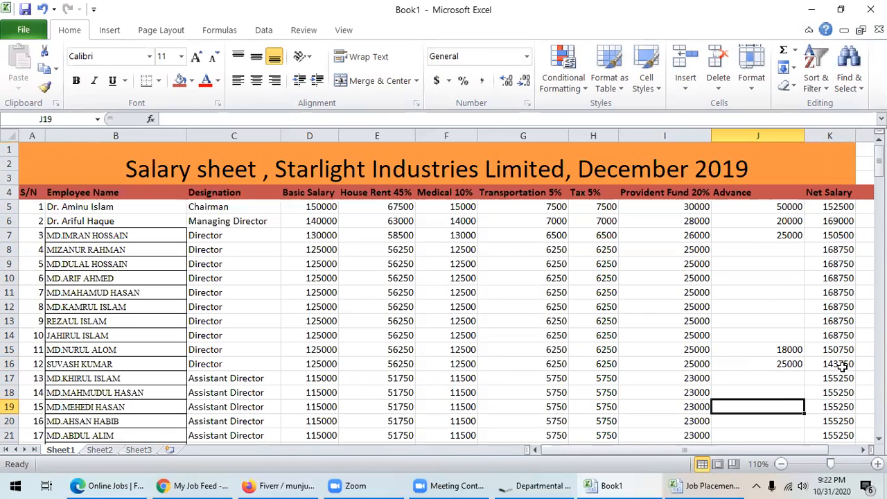
scroll(792, 297, "down", 4)
scroll(792, 298, "up", 4)
scroll(784, 294, "down", 15)
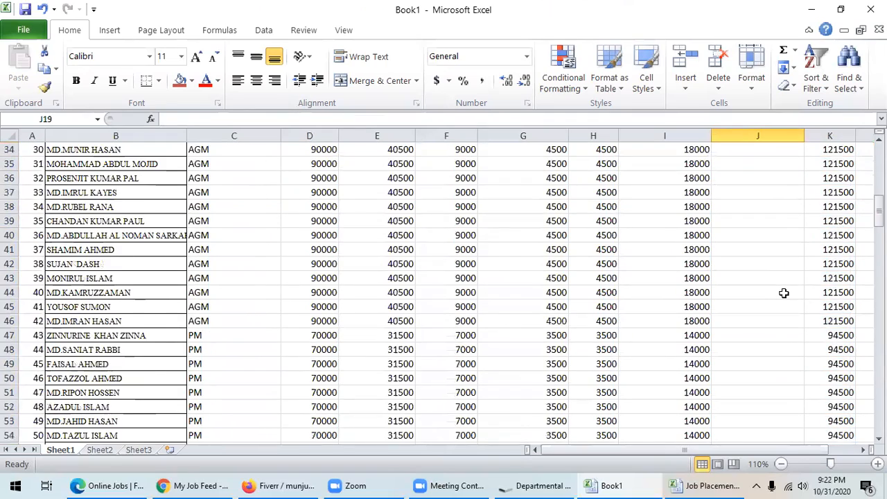
scroll(784, 294, "up", 15)
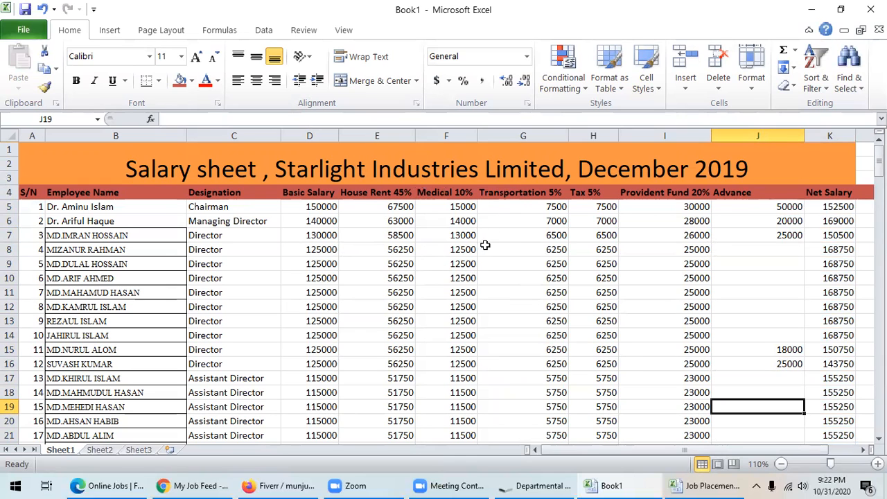
scroll(471, 244, "down", 5)
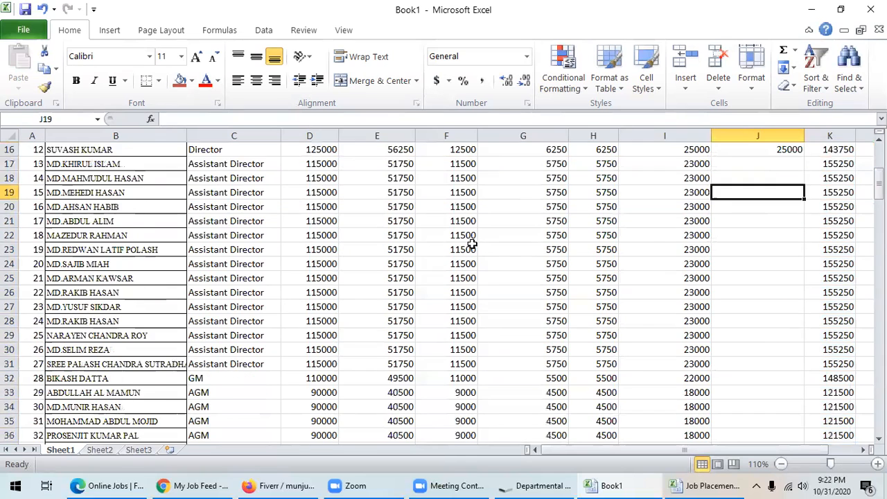
scroll(471, 244, "up", 4)
scroll(471, 244, "down", 3)
scroll(472, 244, "up", 4)
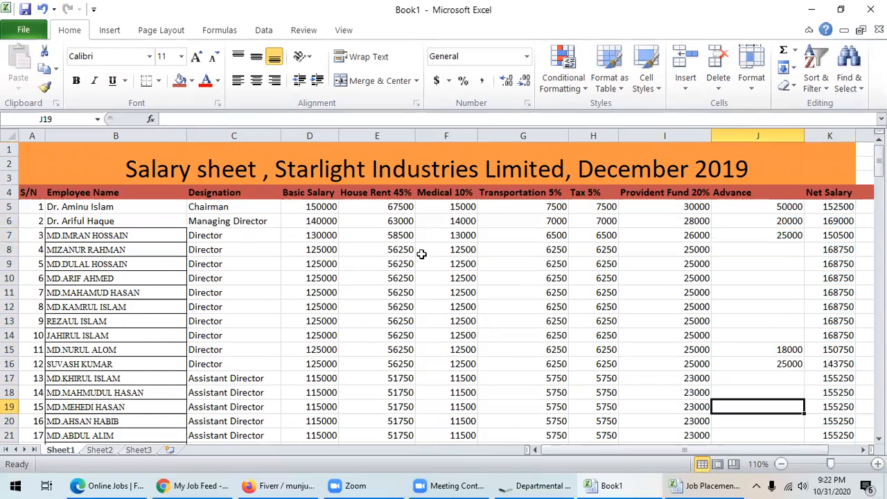
scroll(420, 255, "down", 3)
scroll(420, 256, "up", 3)
left_click(864, 450)
left_click(864, 451)
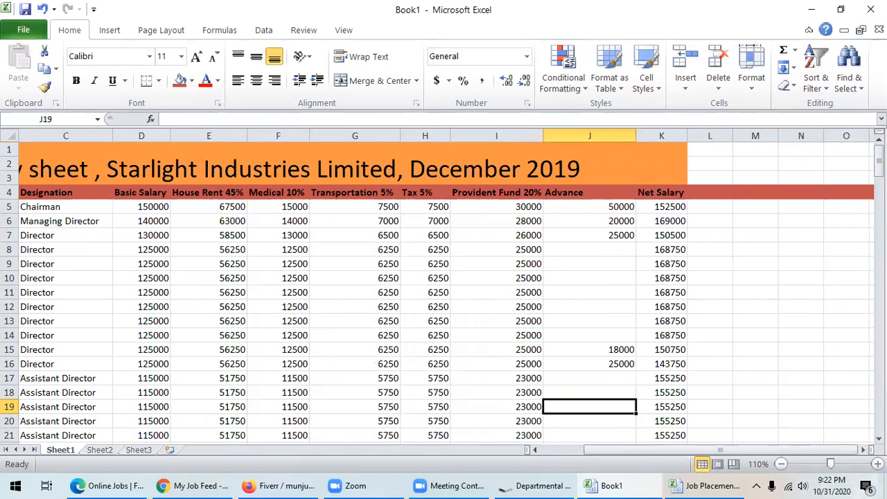
left_click(877, 464)
left_click(877, 464)
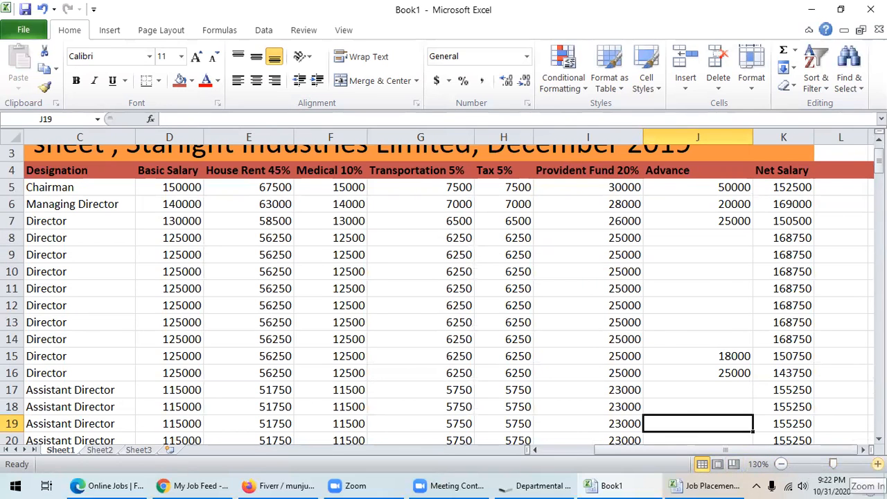
left_click(877, 463)
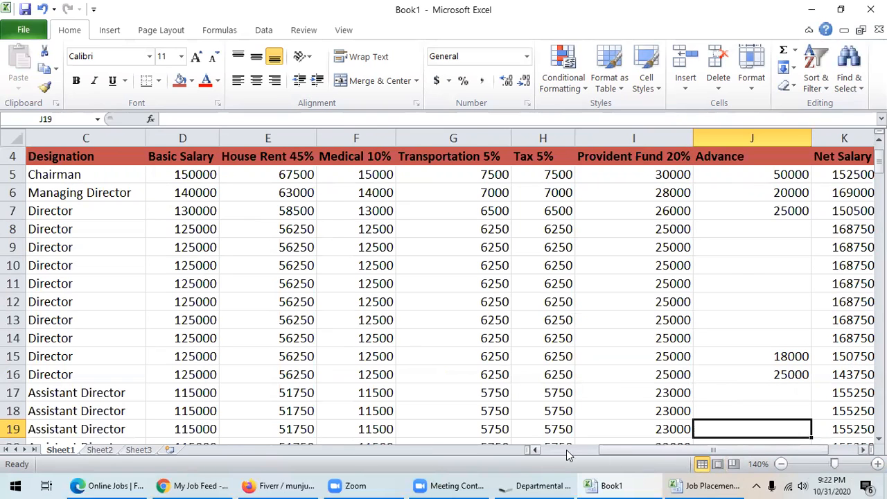
left_click(536, 449)
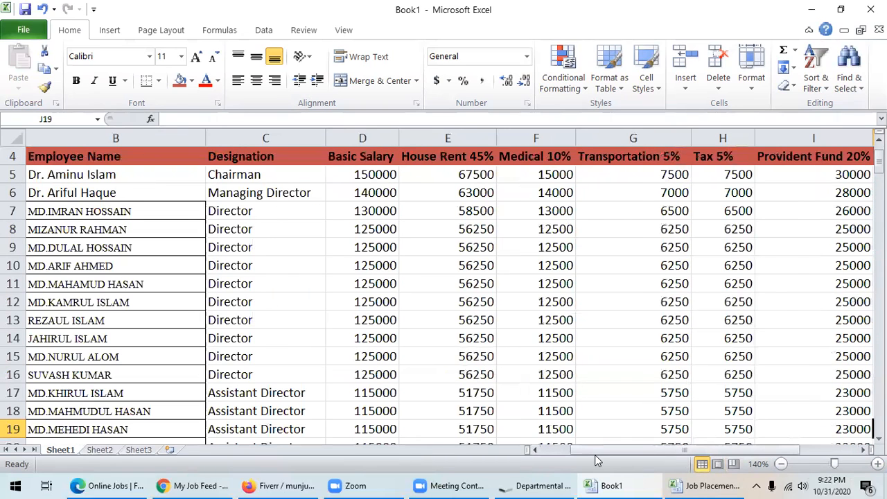
left_click(863, 450)
left_click(863, 450)
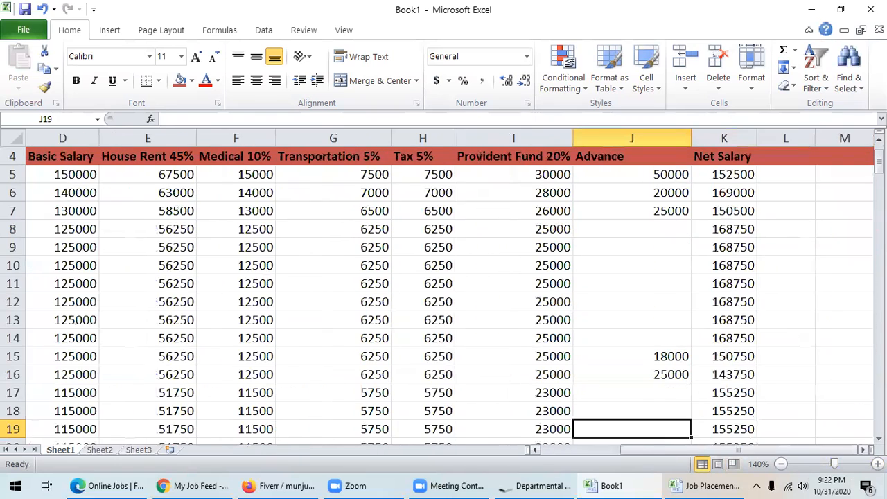
left_click(863, 450)
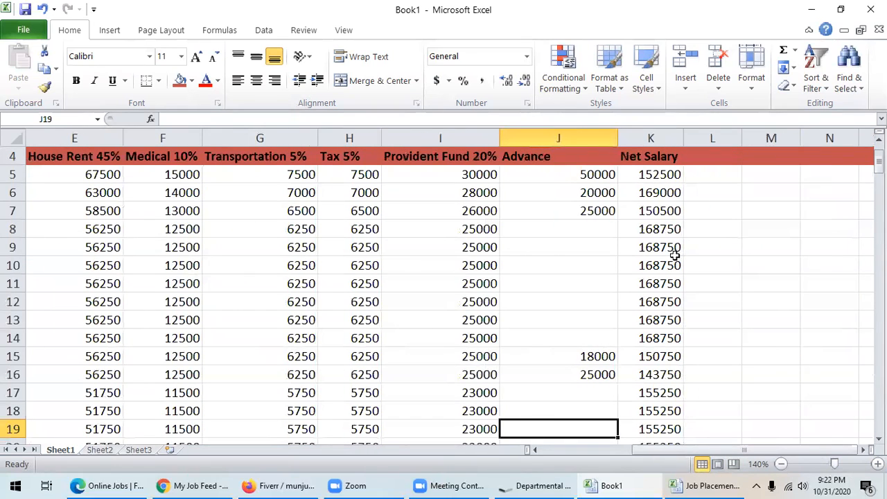
left_click(652, 175)
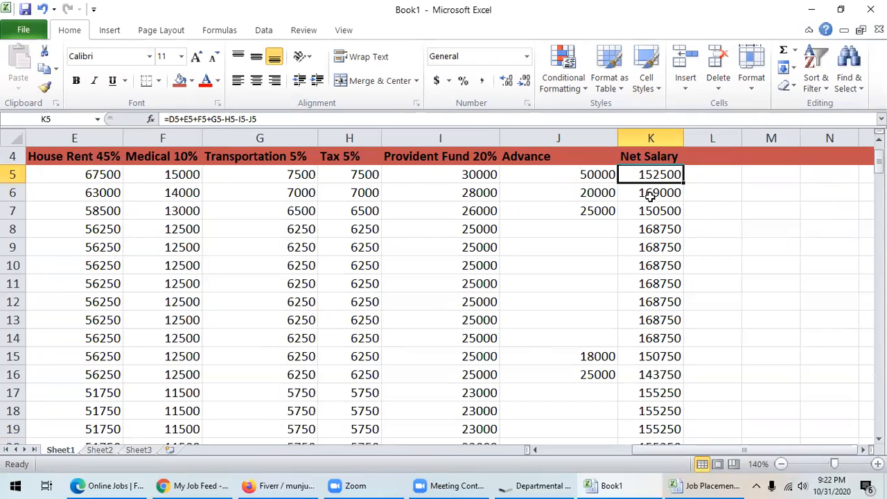
left_click(736, 268)
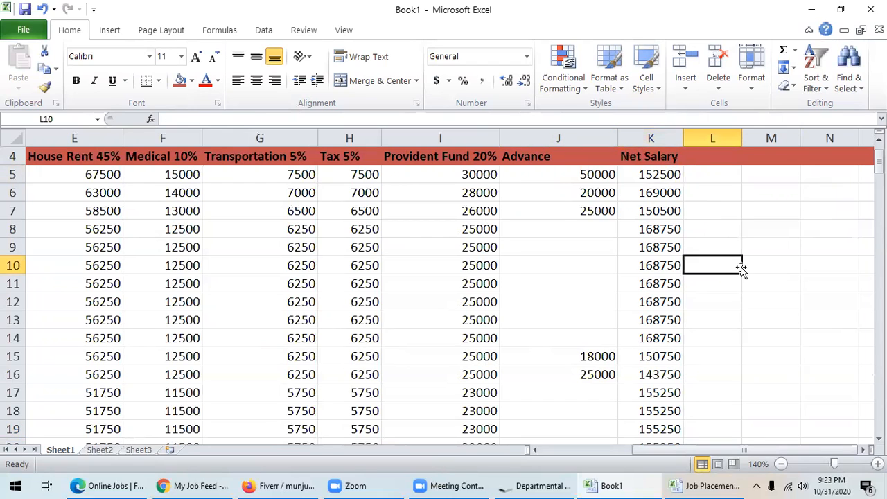
left_click(655, 175)
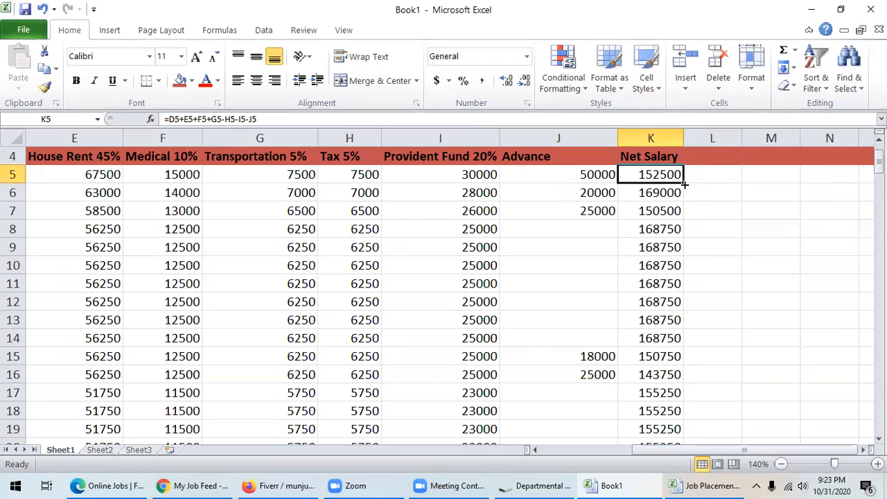
left_click(720, 267)
left_click(653, 175)
left_click(715, 206)
left_click(648, 179)
left_click_drag(683, 181, 653, 267)
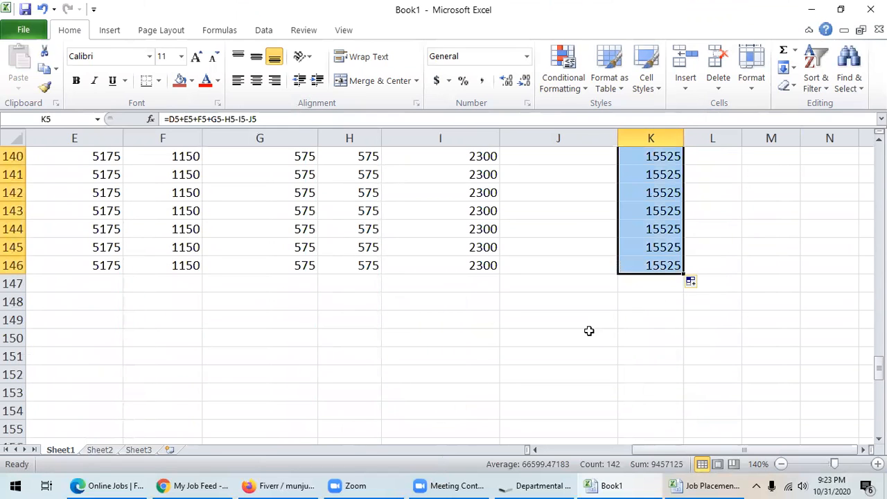
- Scroll up the Net Salary column, which is filled to row 146 with 15525 at the end
scroll(589, 331, "up", 10)
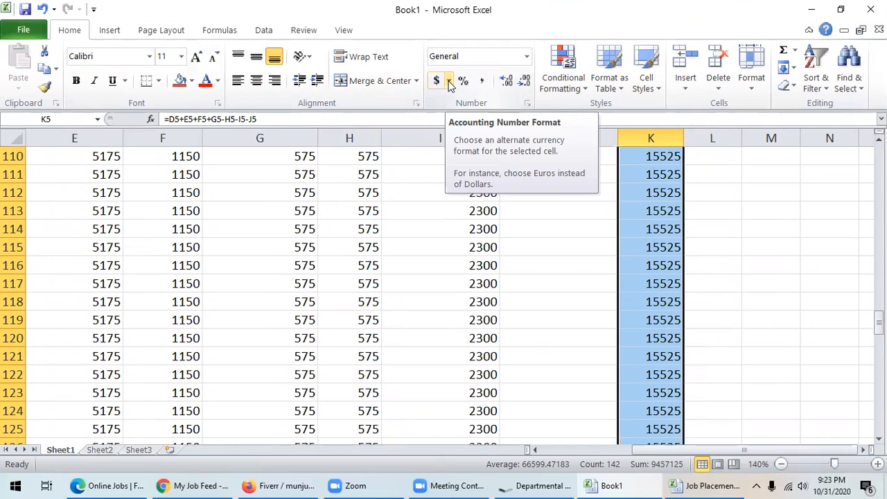
- Open the Accounting Number Format options for the Net Salary column
left_click(449, 82)
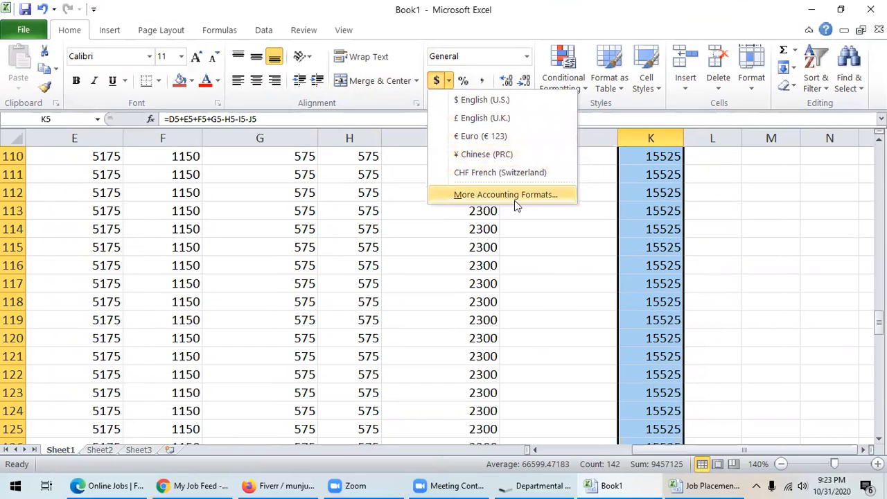
key("Escape")
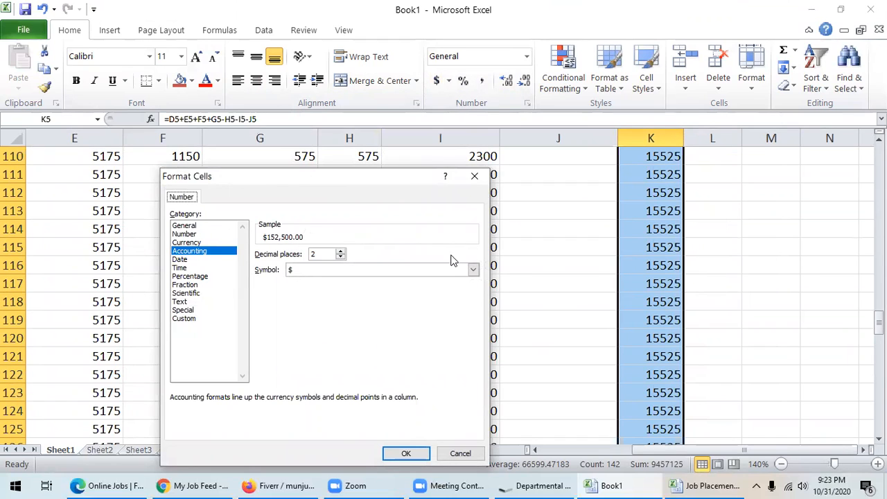
- Switch the number category to Currency and scroll the symbol list down toward BDT
left_click(189, 243)
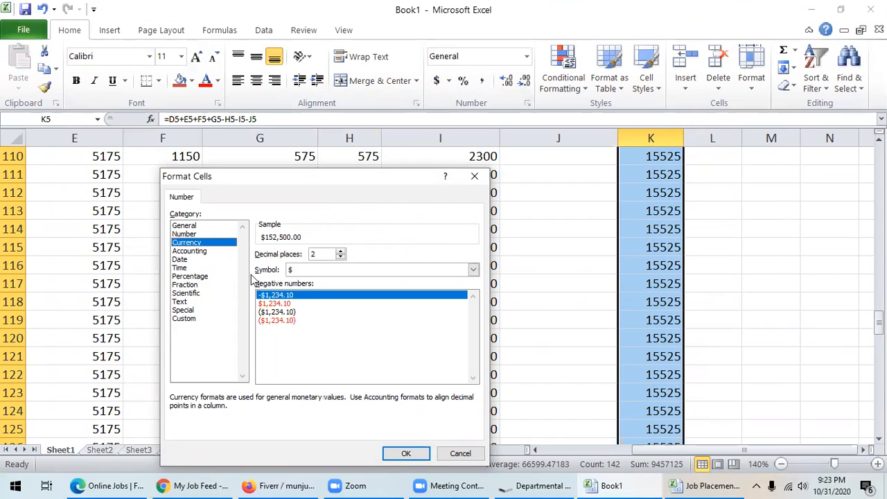
left_click(472, 271)
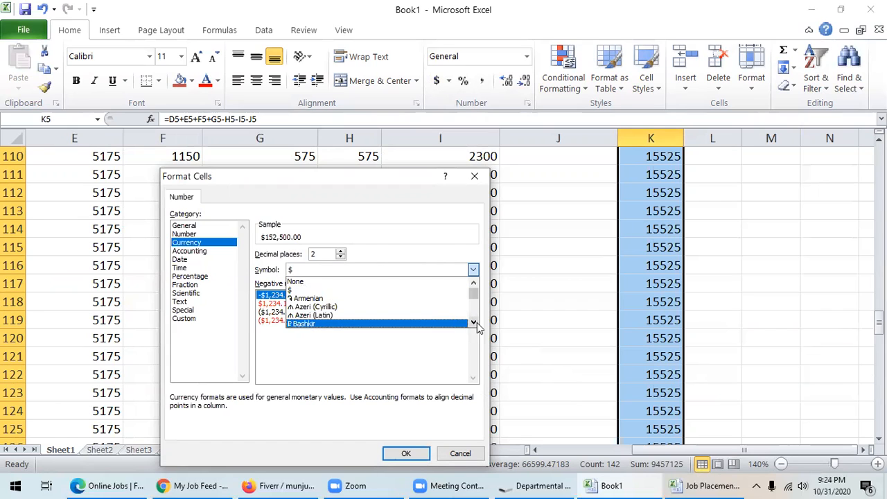
left_click(474, 323)
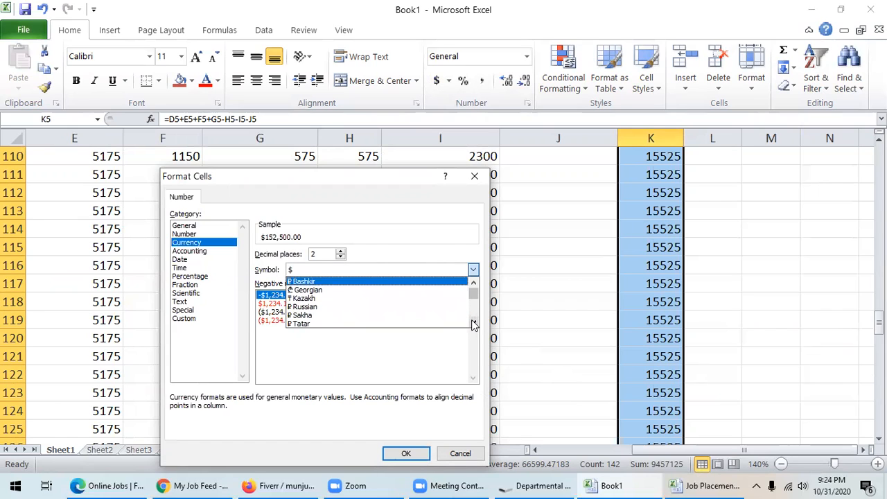
left_click(474, 323)
left_click(474, 324)
left_click(474, 323)
left_click(474, 324)
left_click(474, 323)
left_click(475, 324)
left_click(474, 323)
left_click(474, 323)
left_click(474, 324)
left_click(474, 324)
left_click(474, 324)
left_click(474, 324)
left_click(474, 324)
left_click(474, 323)
left_click(474, 324)
left_click(474, 324)
left_click(474, 324)
left_click(474, 324)
left_click(475, 323)
left_click(474, 324)
left_click(474, 323)
left_click(475, 323)
left_click(475, 286)
left_click(475, 286)
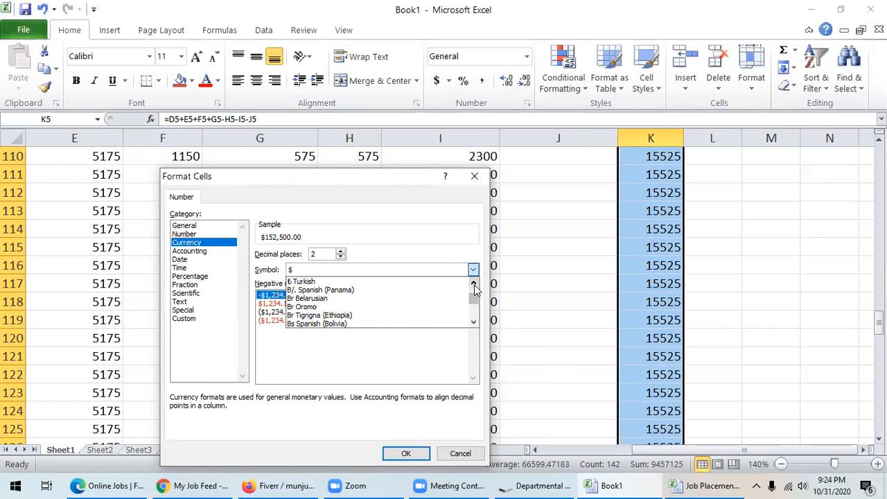
left_click(474, 322)
left_click(474, 322)
left_click(474, 322)
left_click(474, 322)
left_click(474, 322)
left_click(474, 322)
left_click(474, 322)
left_click(474, 322)
left_click(474, 322)
left_click(474, 322)
left_click(475, 323)
left_click(474, 323)
left_click(474, 322)
left_click(474, 322)
left_click(475, 322)
left_click(475, 322)
left_click(474, 322)
left_click(474, 323)
left_click(474, 322)
left_click(474, 322)
- Pick BDT as the currency symbol and apply the format to column K
left_click_drag(475, 323, 474, 324)
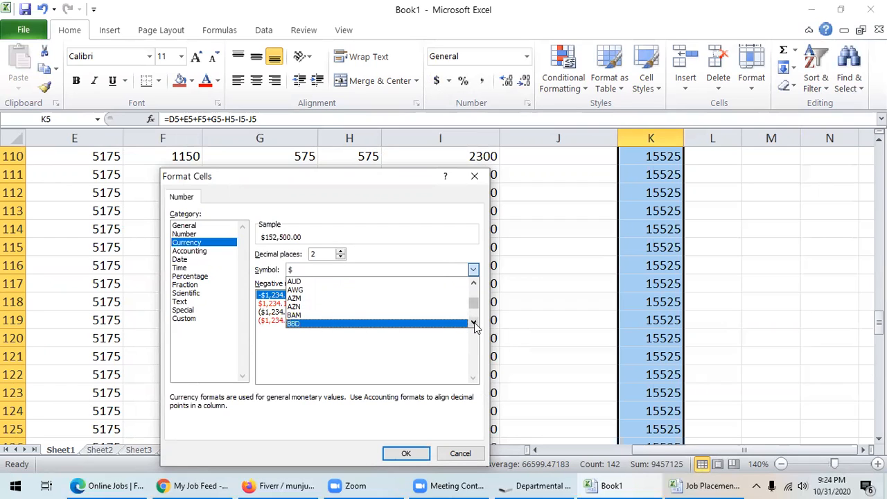
left_click(475, 324)
left_click(475, 324)
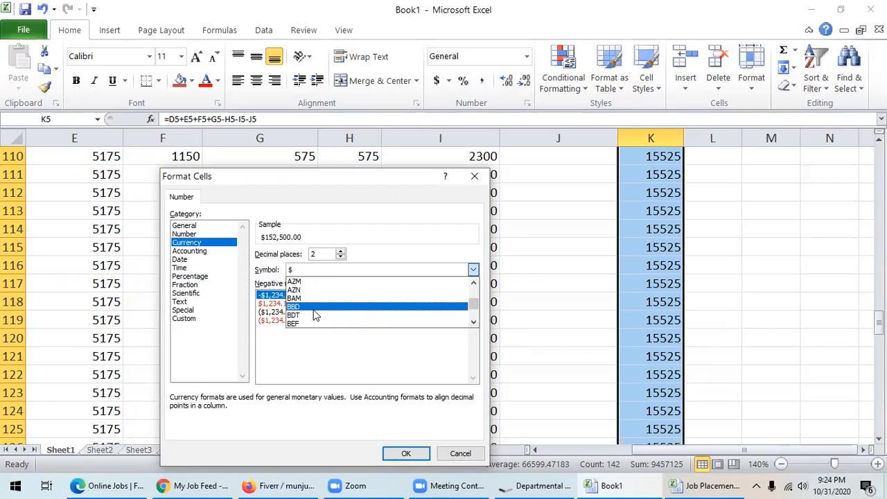
left_click(298, 315)
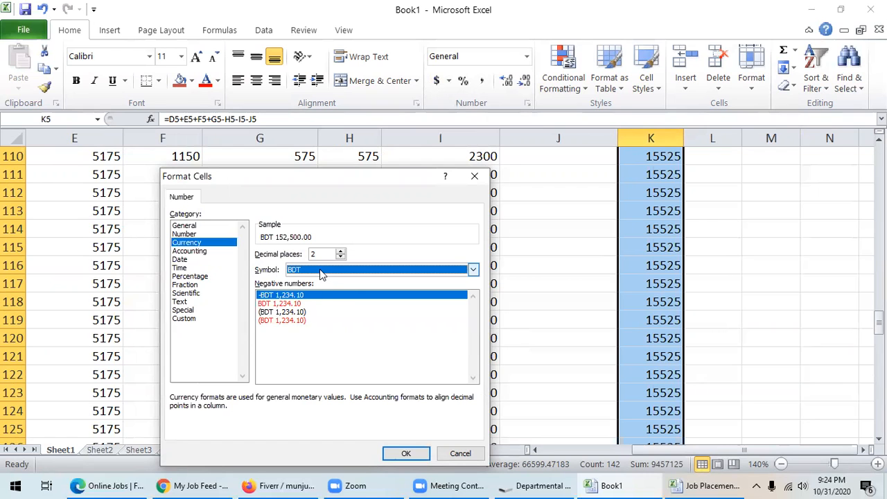
left_click(409, 453)
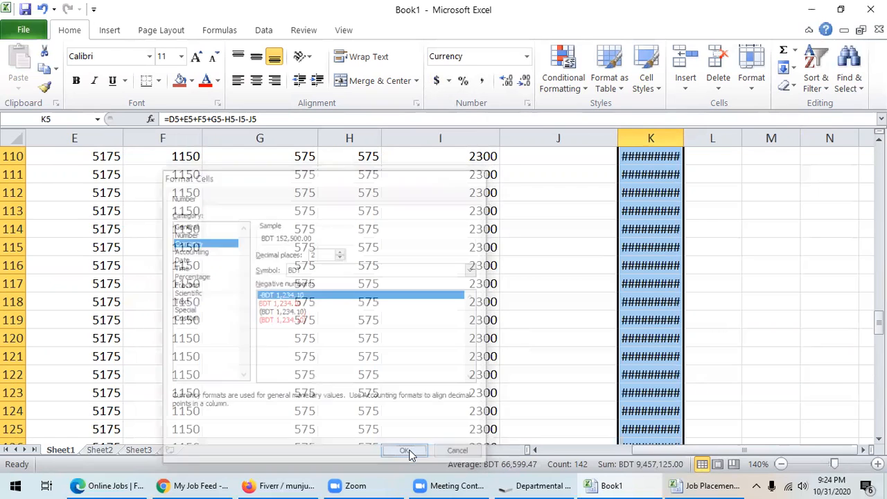
- Autofit column K, then widen it slightly so BDT amounts show in full
scroll(585, 341, "up", 9)
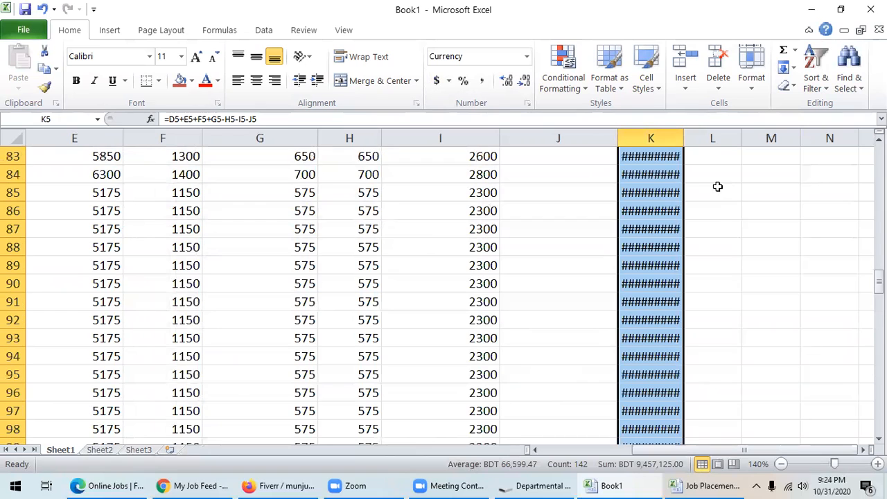
double_click(684, 138)
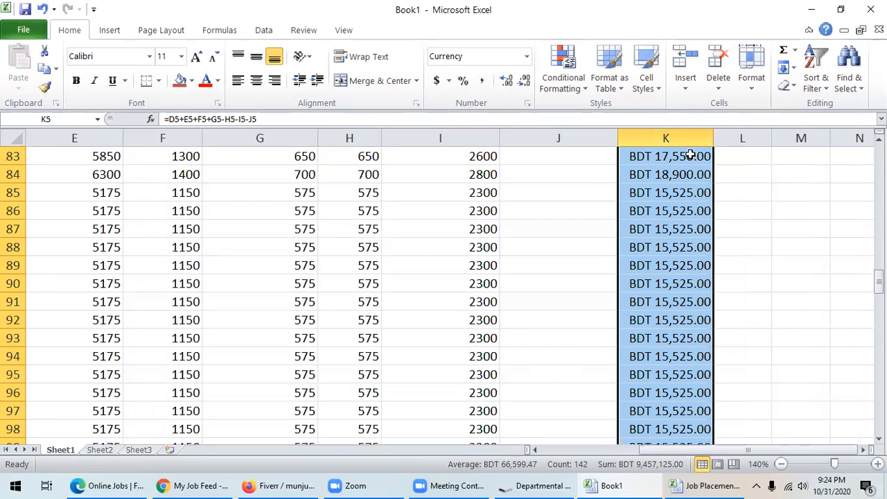
left_click(742, 266)
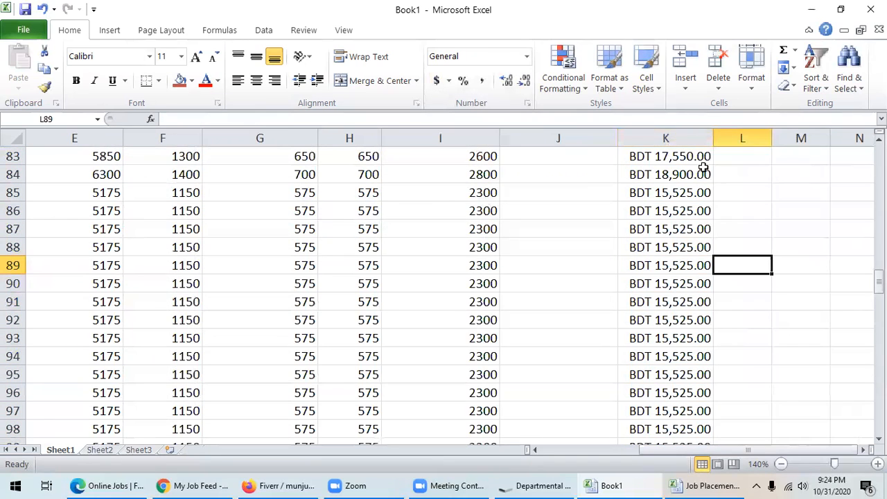
left_click_drag(713, 134, 722, 134)
- Review the Net Salary values and select the empty cell below the data
scroll(663, 224, "down", 1)
scroll(667, 215, "up", 3)
scroll(667, 215, "up", 16)
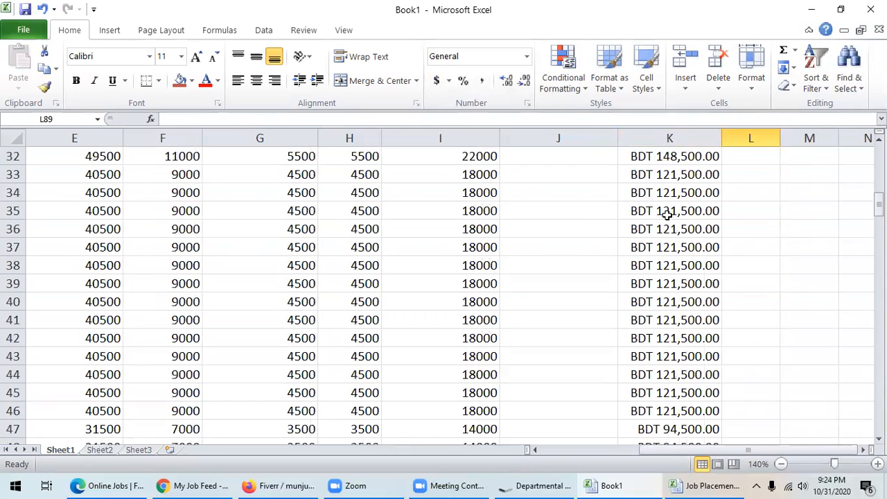
scroll(666, 214, "down", 20)
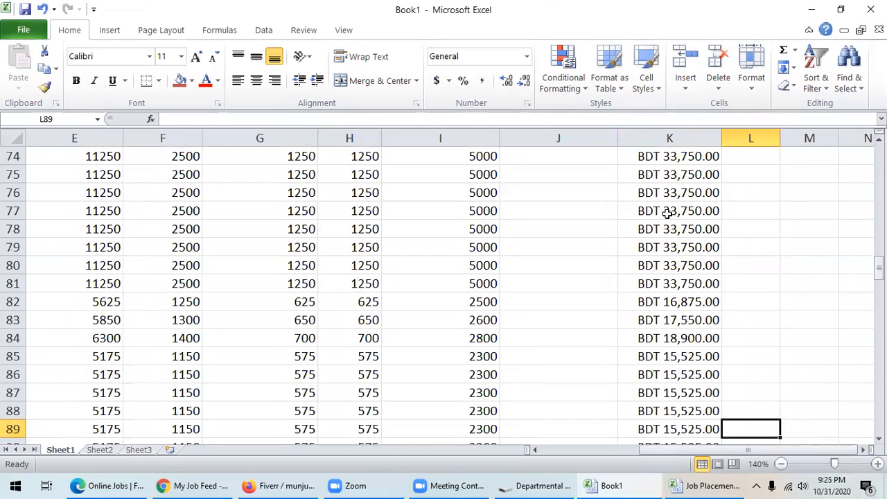
scroll(668, 213, "down", 6)
scroll(668, 216, "up", 16)
scroll(668, 219, "up", 20)
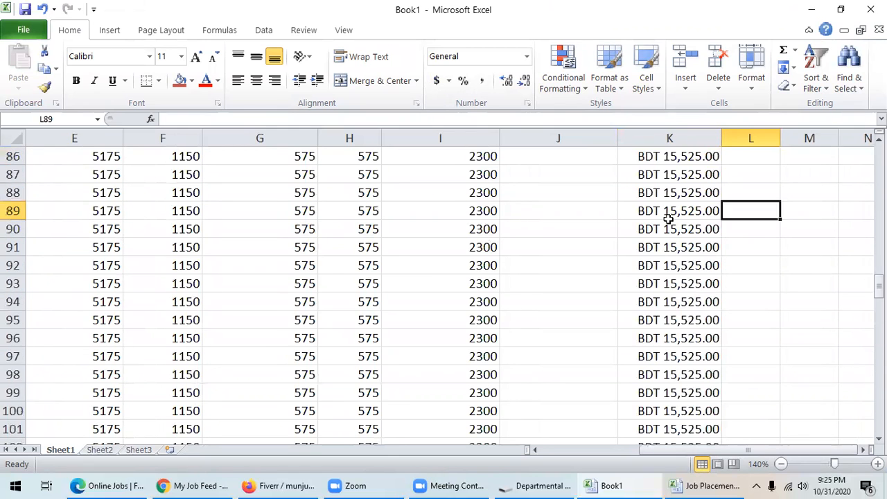
scroll(668, 219, "up", 10)
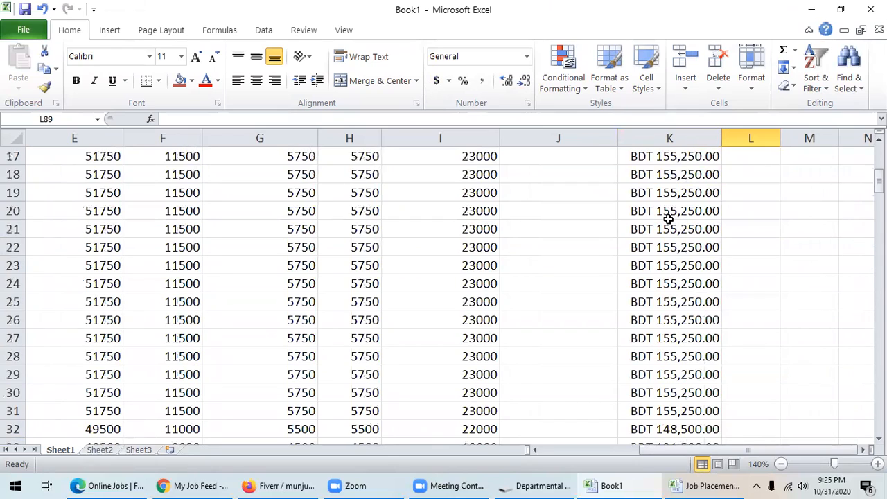
scroll(667, 251, "down", 4)
scroll(667, 251, "down", 20)
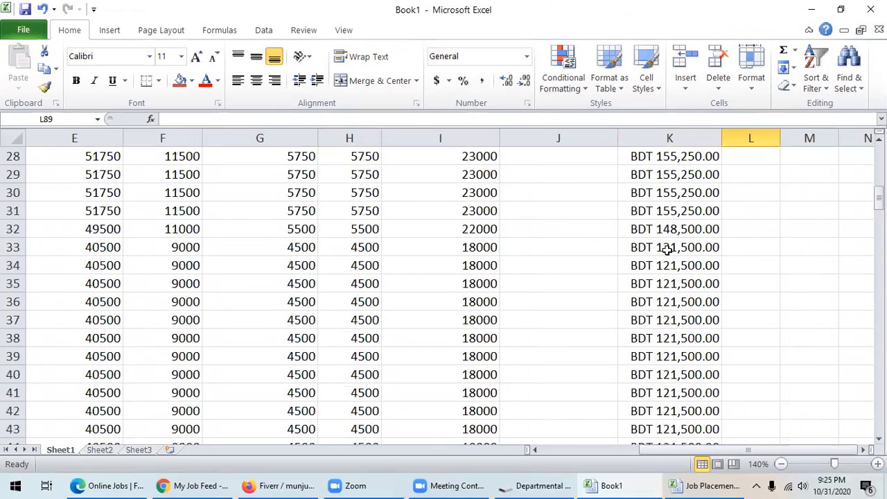
scroll(668, 250, "down", 5)
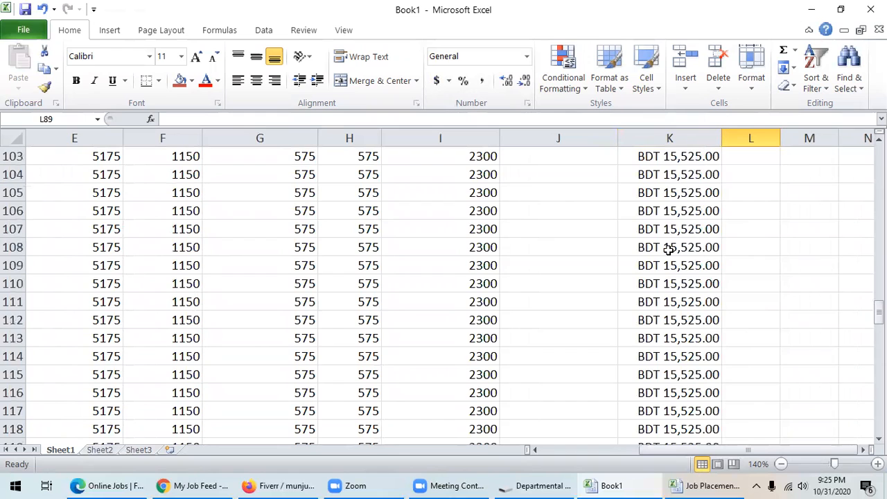
scroll(666, 284, "down", 8)
scroll(664, 292, "down", 4)
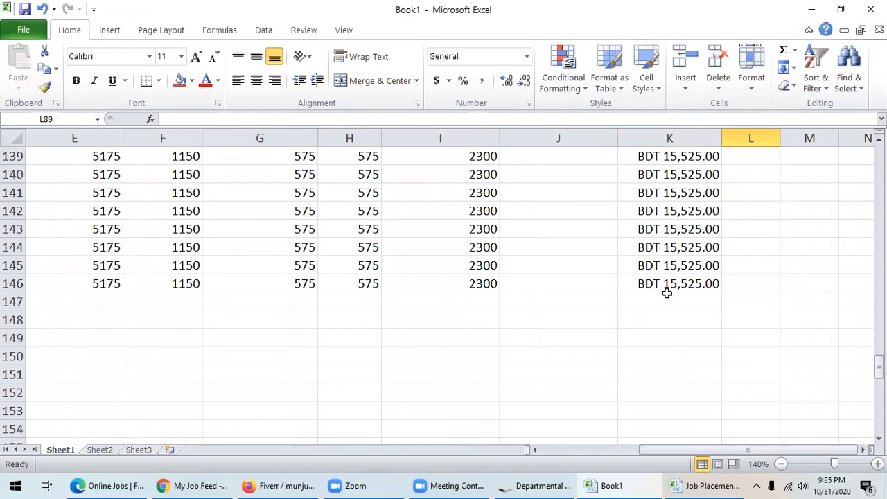
left_click(662, 300)
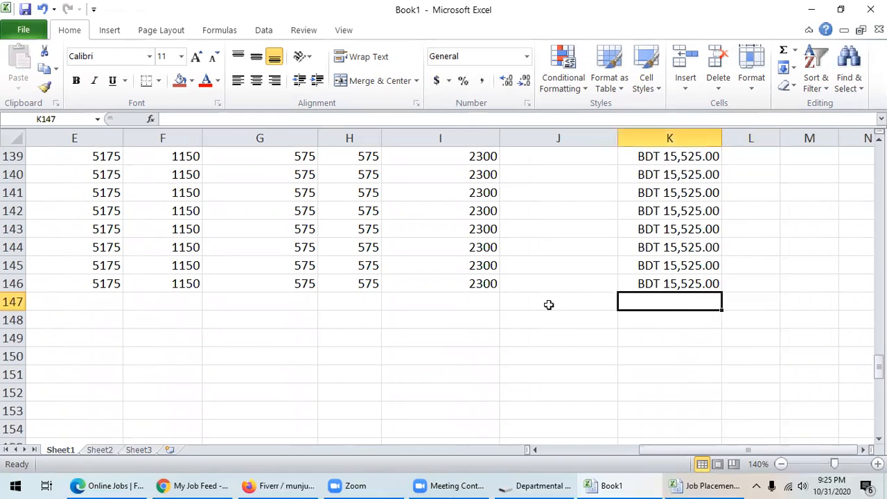
scroll(408, 305, "up", 20)
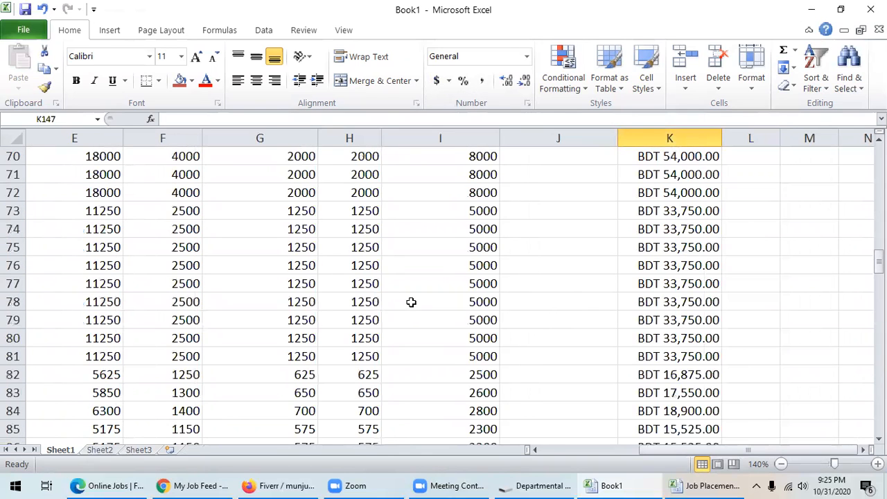
- Zoom out the sheet to show more of the salary table
left_click(543, 451)
left_click(544, 451)
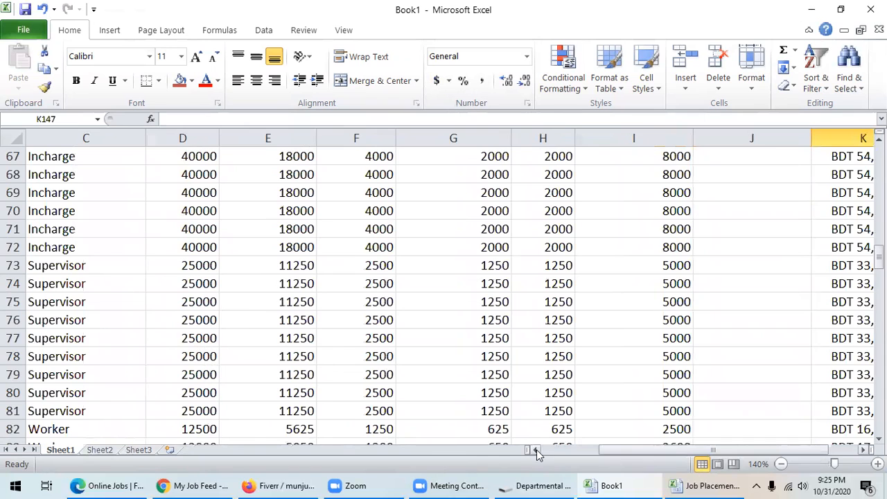
left_click(781, 464)
left_click(781, 464)
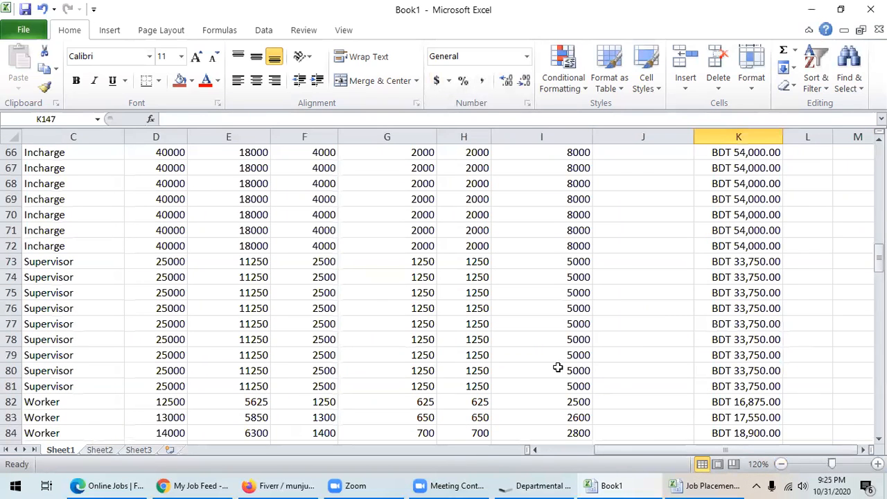
left_click(781, 464)
left_click(781, 463)
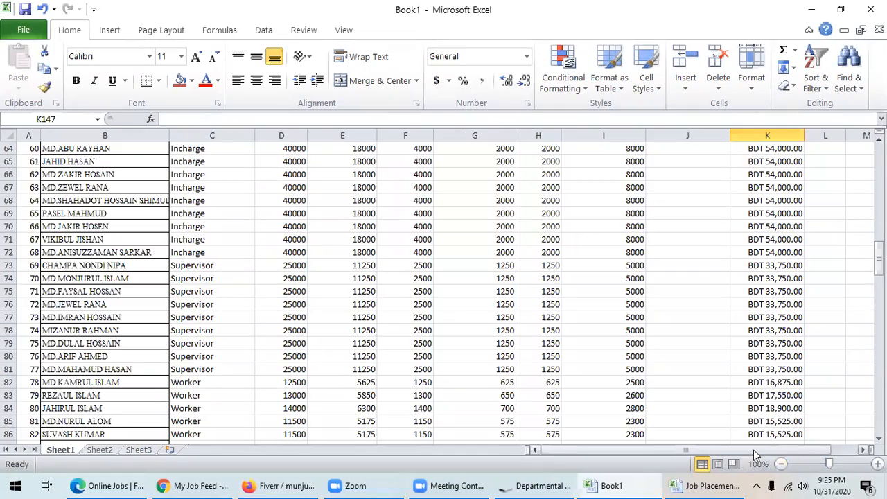
scroll(617, 384, "up", 17)
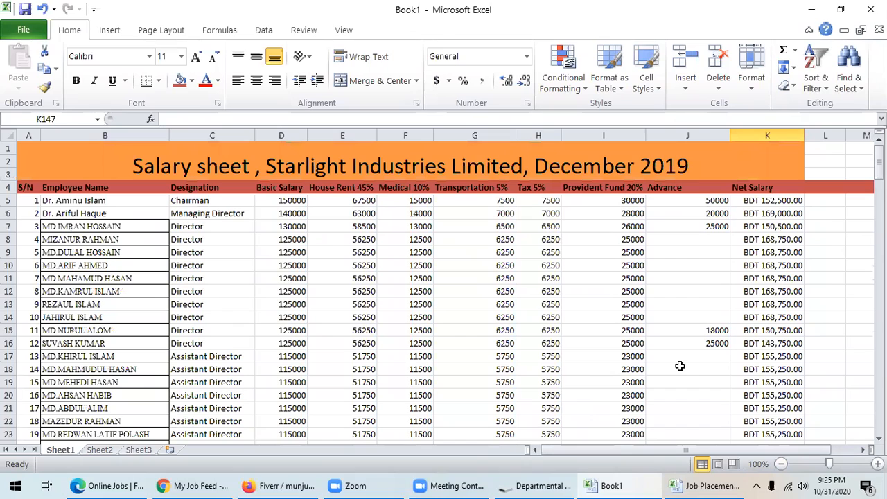
scroll(684, 357, "down", 3)
scroll(685, 357, "up", 3)
scroll(685, 357, "down", 16)
scroll(685, 358, "up", 3)
scroll(684, 358, "down", 11)
scroll(685, 358, "down", 1)
scroll(685, 358, "up", 16)
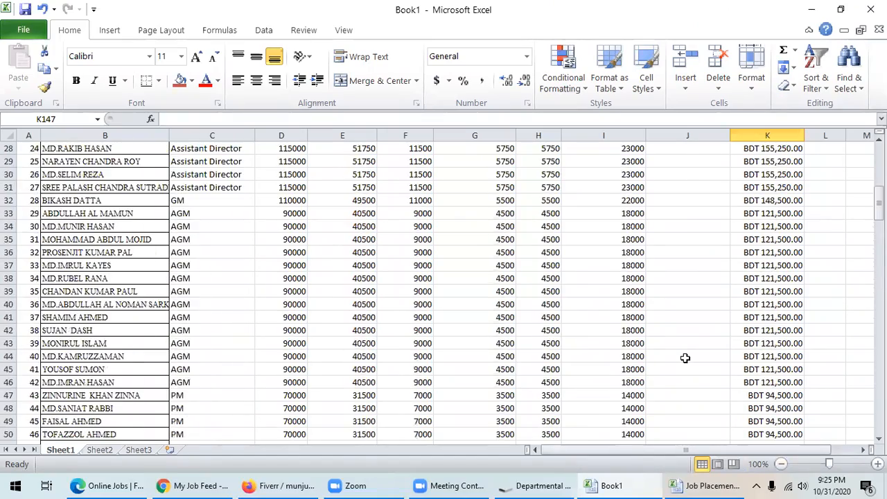
scroll(685, 357, "up", 9)
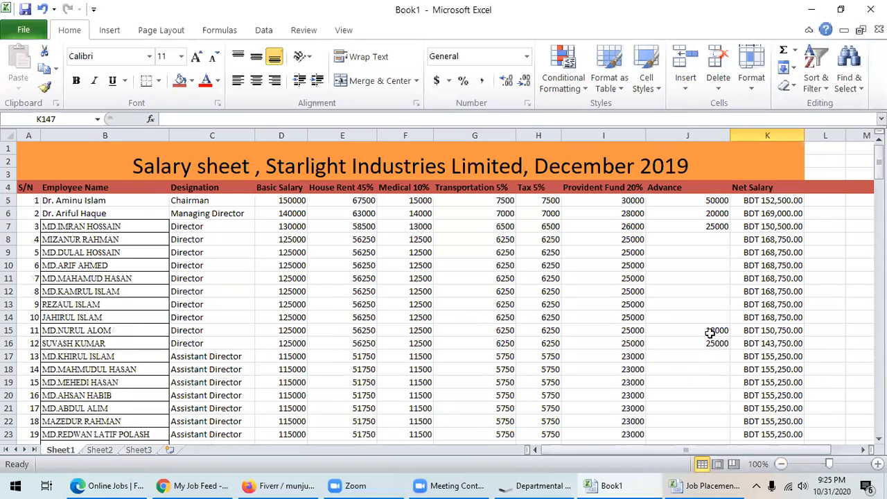
left_click(713, 240)
left_click(709, 255)
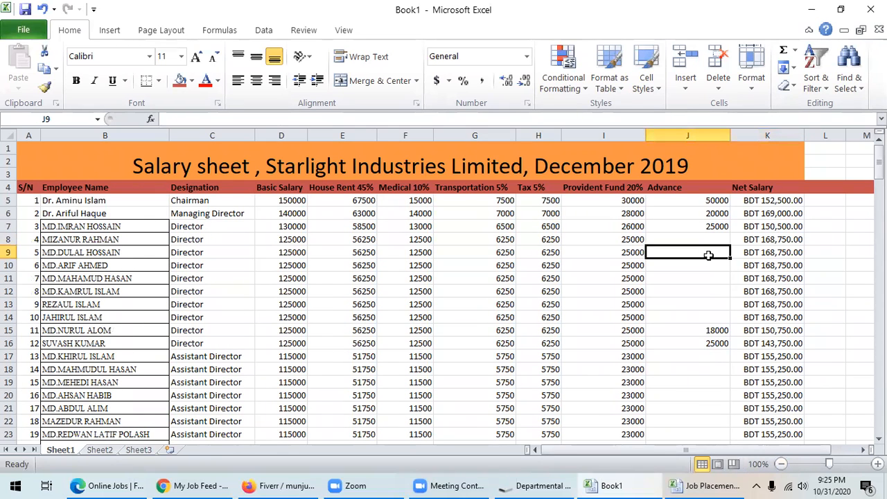
left_click(713, 268)
scroll(717, 277, "down", 1)
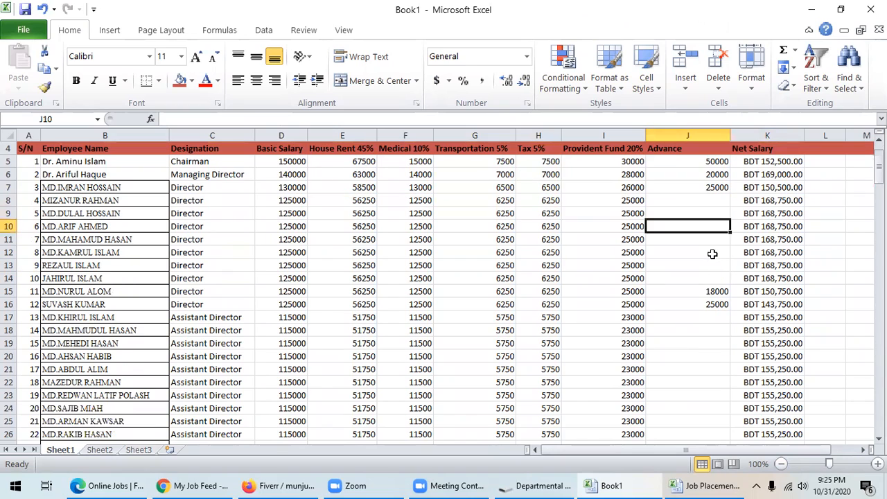
left_click(712, 244)
left_click(708, 253)
left_click(707, 269)
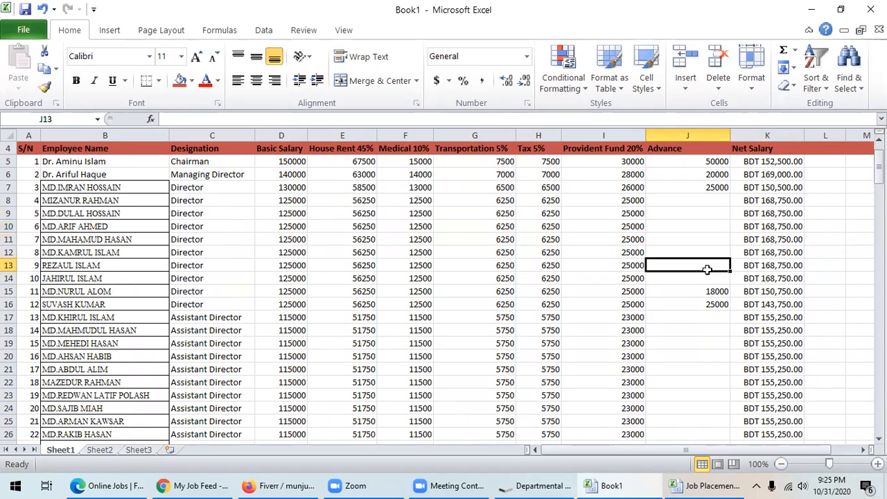
left_click(703, 281)
left_click(711, 319)
left_click(709, 332)
scroll(710, 331, "down", 3)
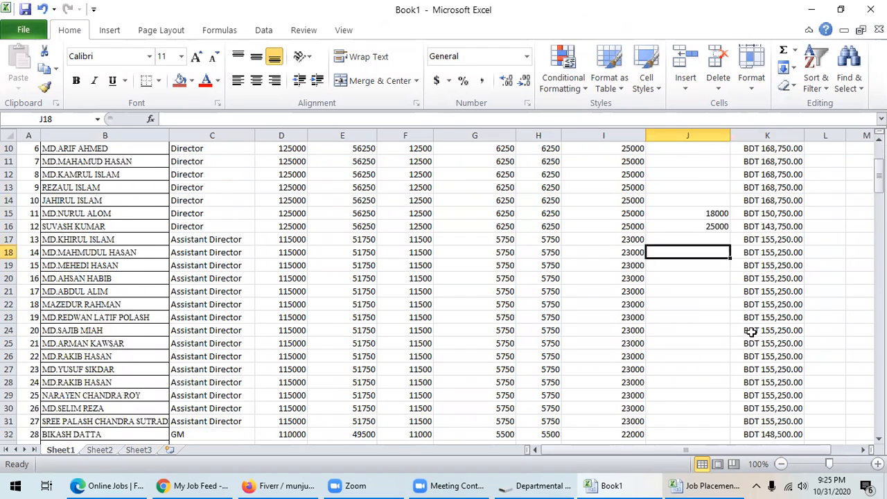
left_click(441, 483)
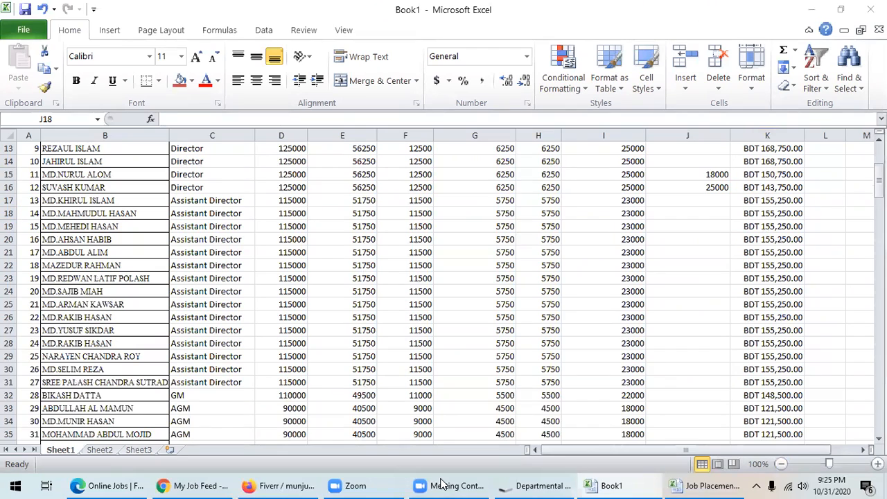